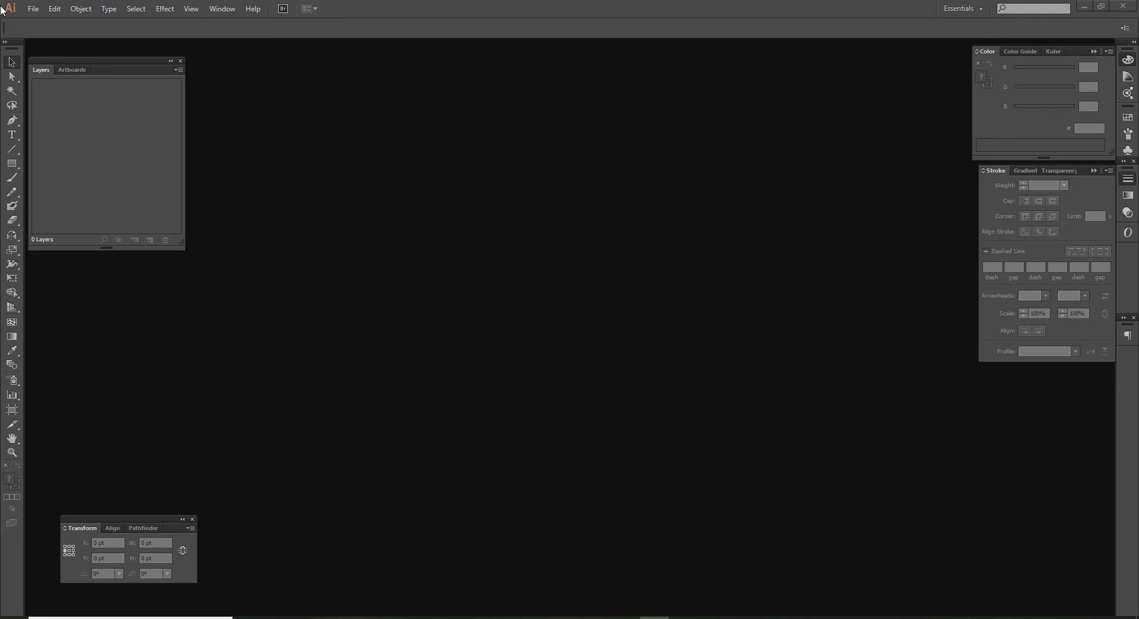
# Create a new blank A4 document with its units set to inches
pyautogui.click(33, 8)
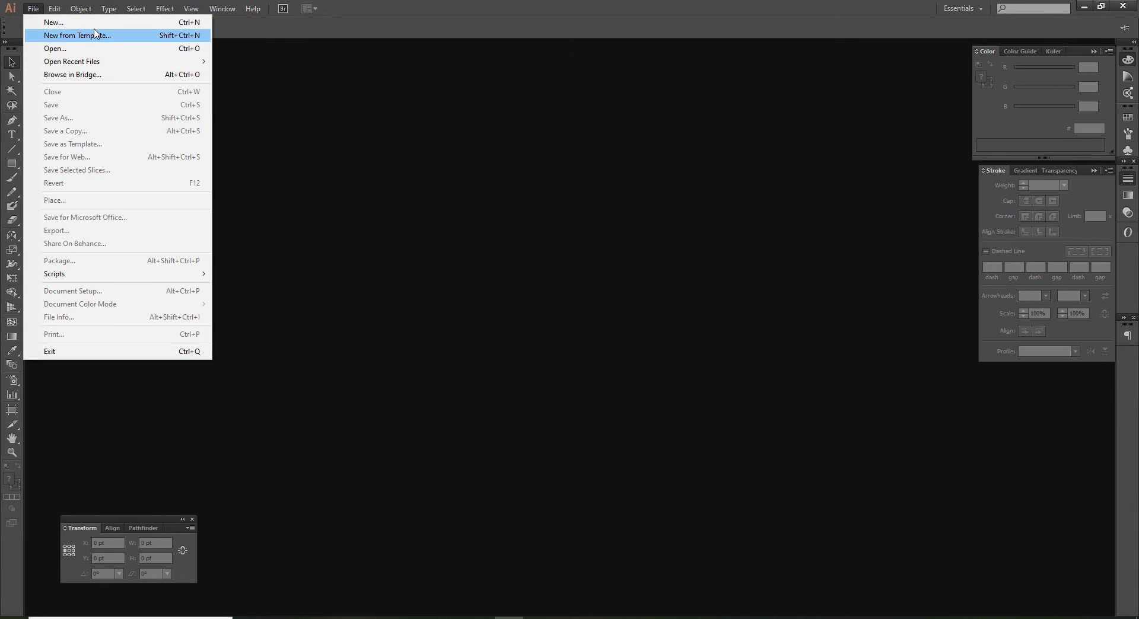
pyautogui.click(107, 22)
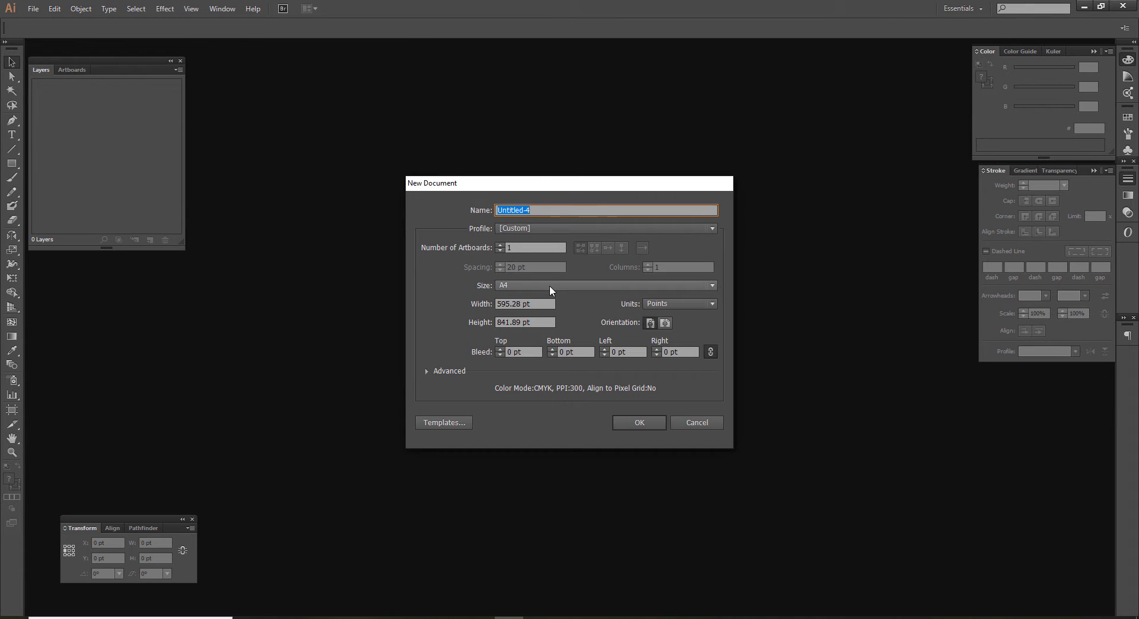
pyautogui.click(696, 306)
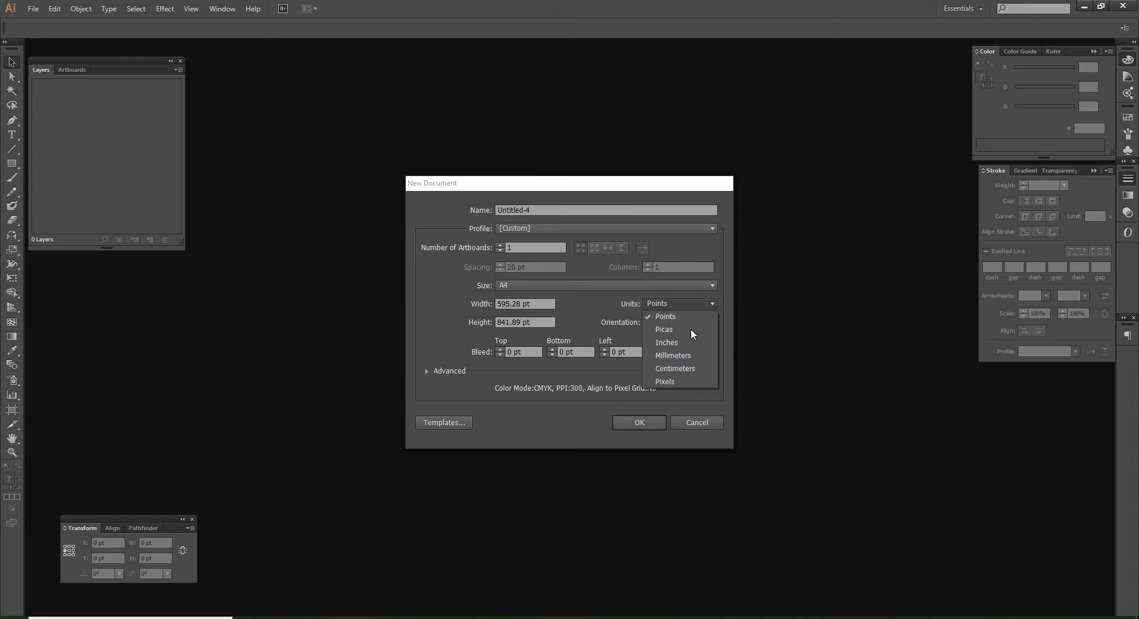
pyautogui.click(685, 342)
pyautogui.click(657, 418)
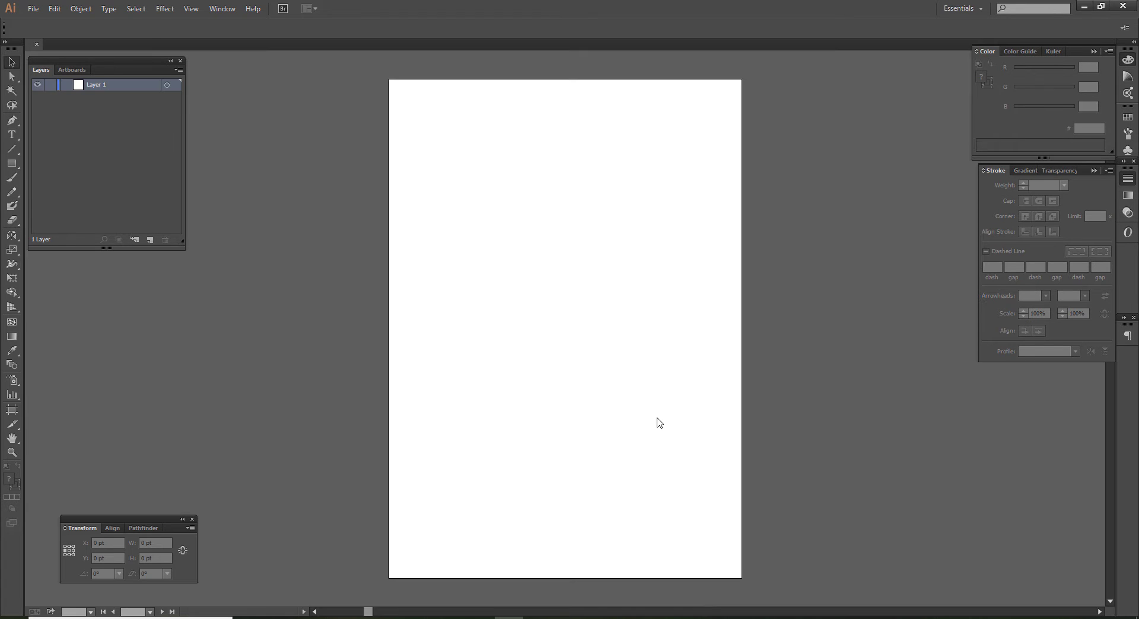
# Draw a rectangle and size it to 3.25 × 2 inches
pyautogui.click(12, 164)
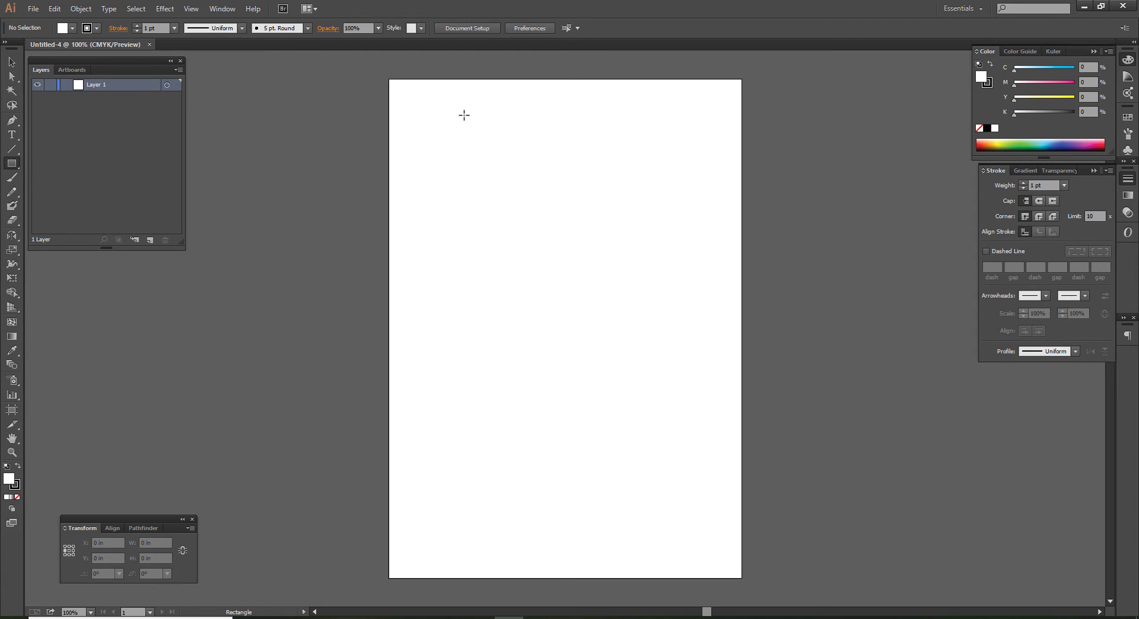
pyautogui.moveTo(427, 105); pyautogui.dragTo(617, 200)
pyautogui.press('v')
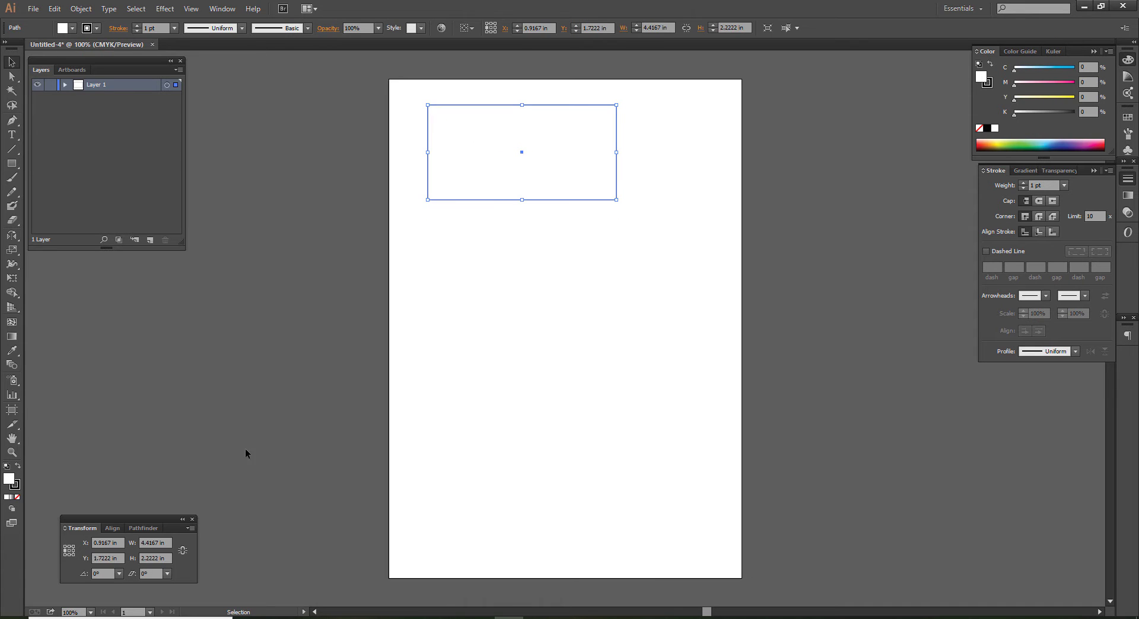
pyautogui.click(135, 545)
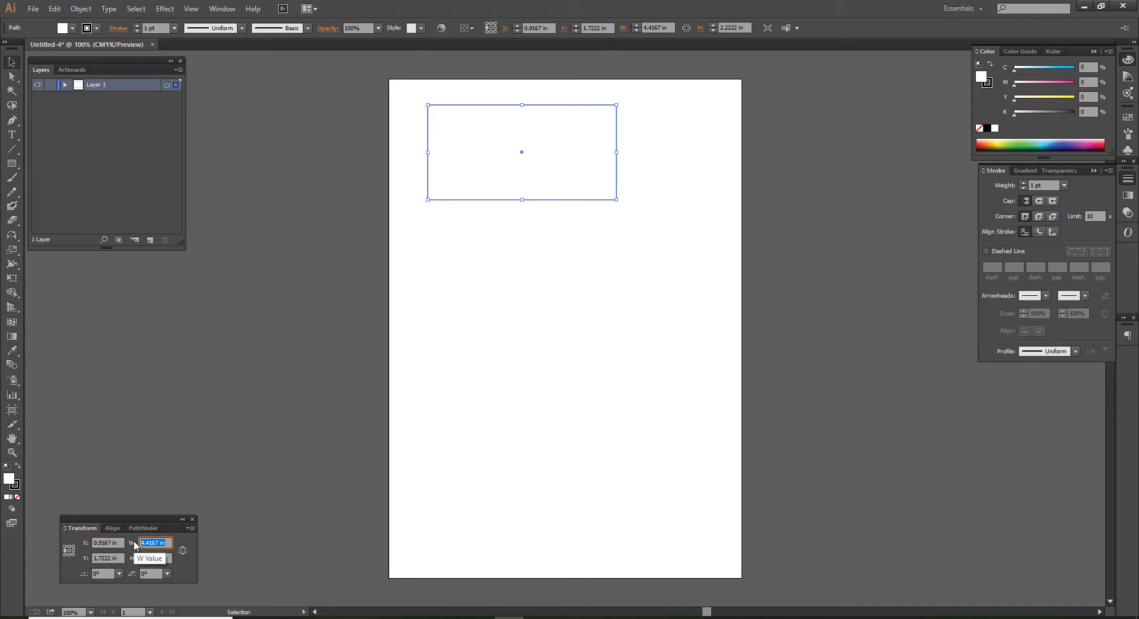
pyautogui.write('3.25')
pyautogui.press('Tab')
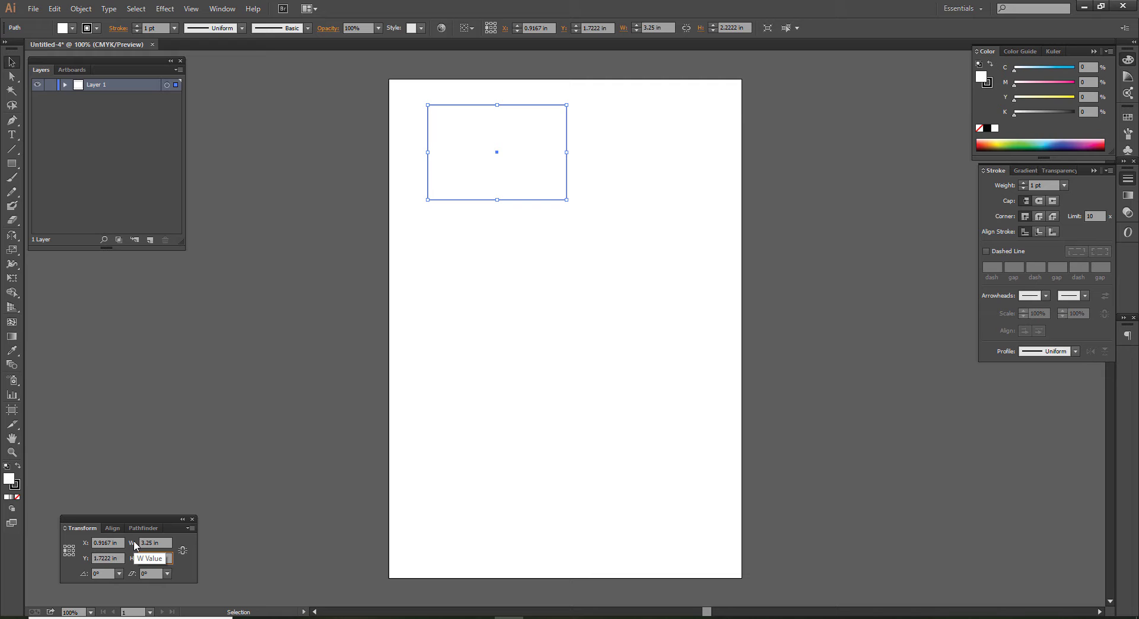
pyautogui.write('2')
pyautogui.press('Return')
# Move the rectangle toward the page's top-left and set its fill to None
pyautogui.click(415, 356)
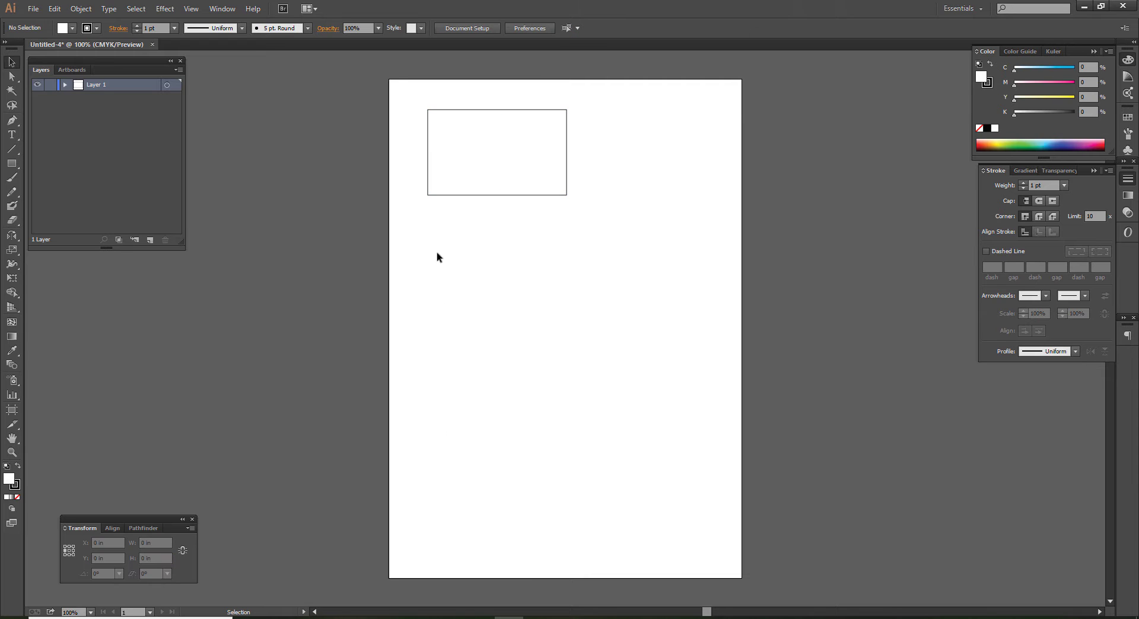
pyautogui.scroll(1, 452, 221)
pyautogui.scroll(3, 451, 245)
pyautogui.moveTo(448, 201); pyautogui.dragTo(424, 190)
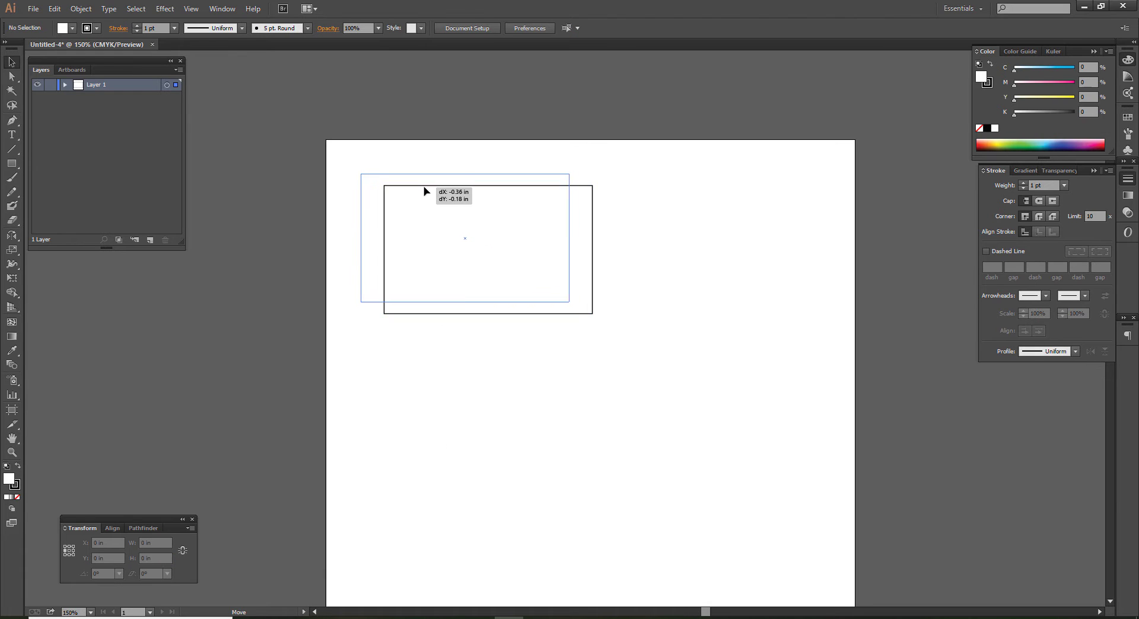
pyautogui.click(16, 498)
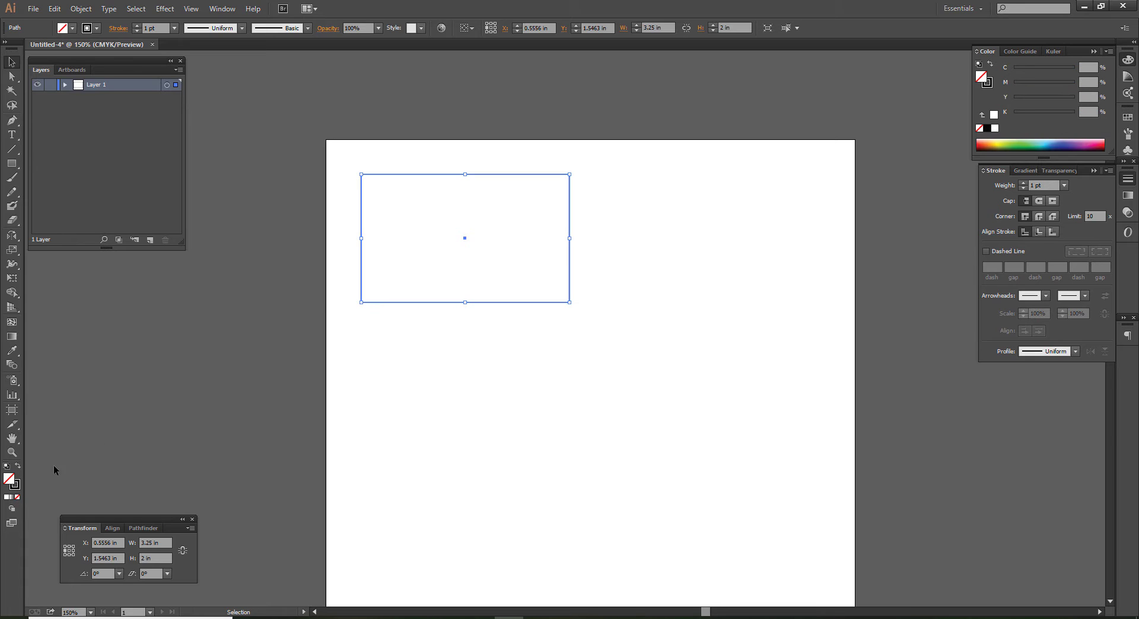
pyautogui.hotkey('shift', 'x')
pyautogui.hotkey('shift', 'x')
# Place an identical copy of the card rectangle directly below the original
pyautogui.click(526, 313)
pyautogui.moveTo(509, 176); pyautogui.dragTo(509, 314)
pyautogui.moveTo(632, 247); pyautogui.dragTo(475, 222)
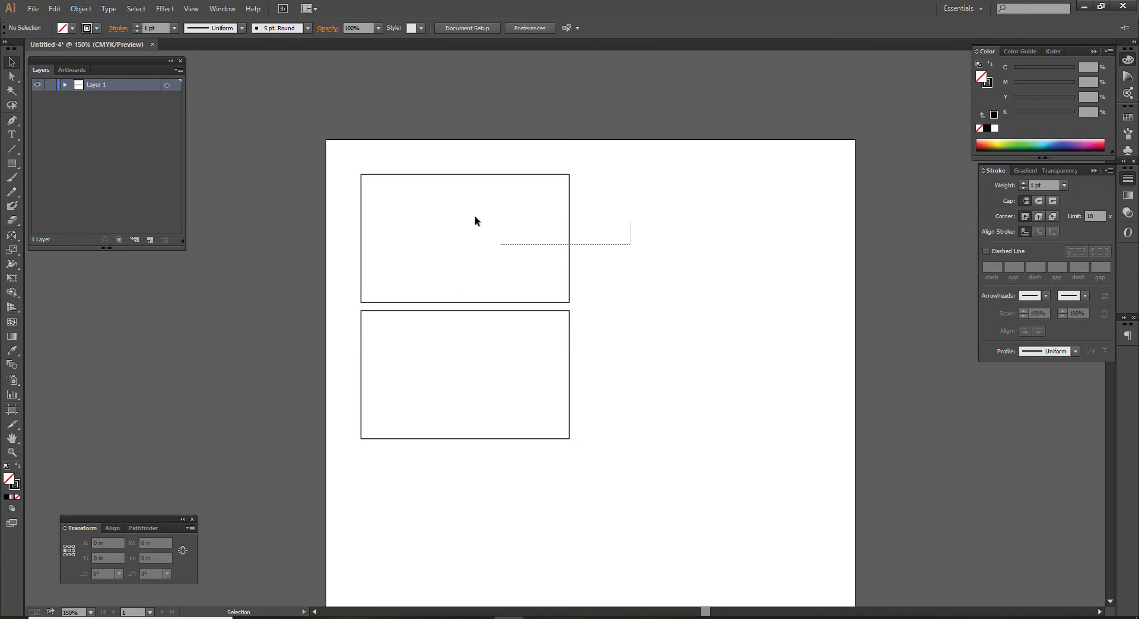
# Draw a horizontal line across the top card and split it with Shape Builder
pyautogui.click(655, 245)
pyautogui.click(11, 120)
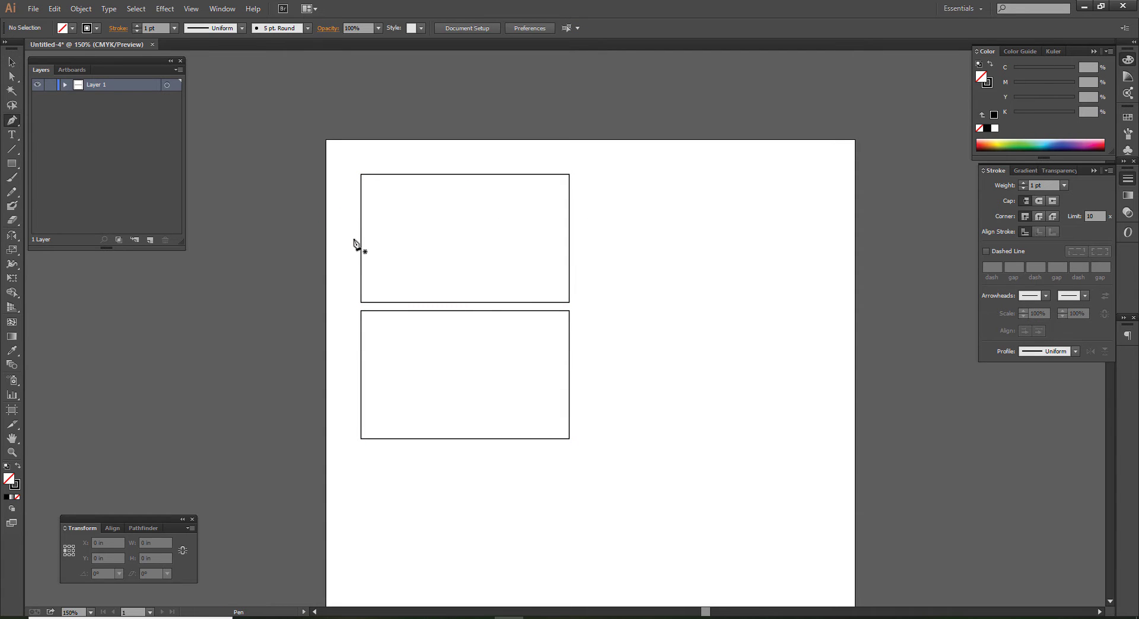
pyautogui.click(354, 233)
pyautogui.click(583, 233)
pyautogui.press('ctrl')
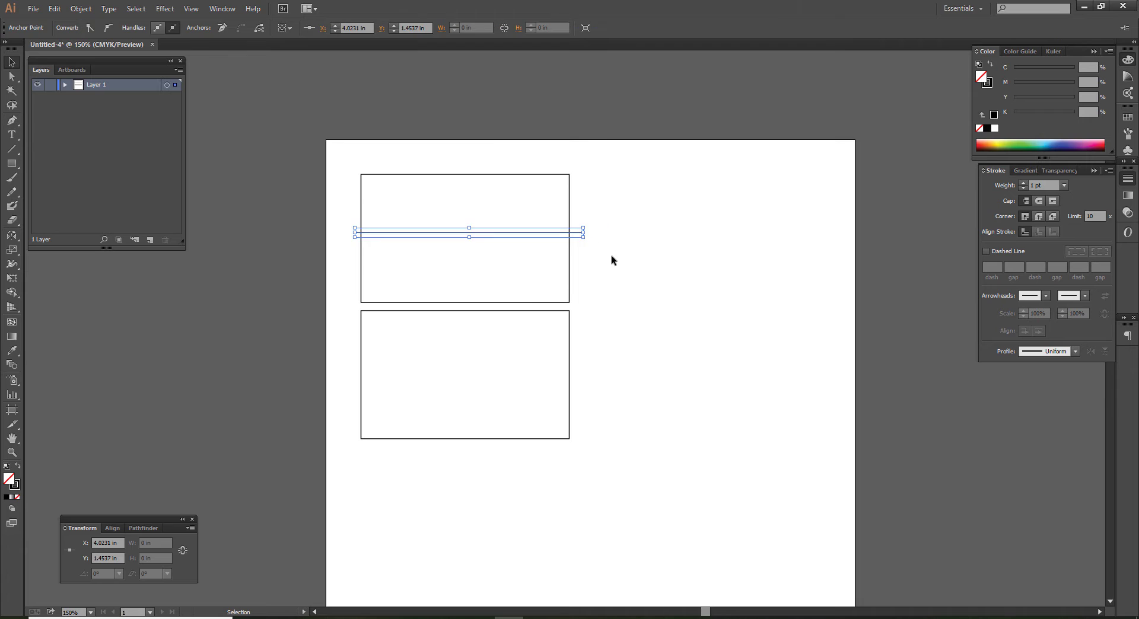
pyautogui.moveTo(612, 260); pyautogui.dragTo(266, 151)
pyautogui.click(11, 293)
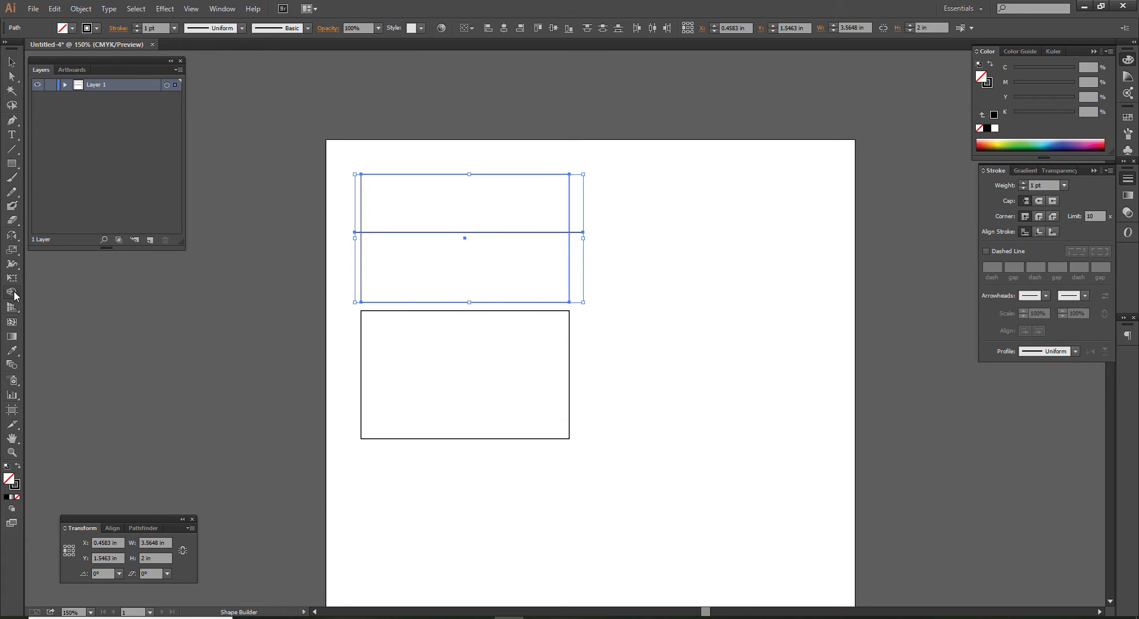
pyautogui.press('v')
# Delete the leftover line stubs on both sides of the top card
pyautogui.click(593, 256)
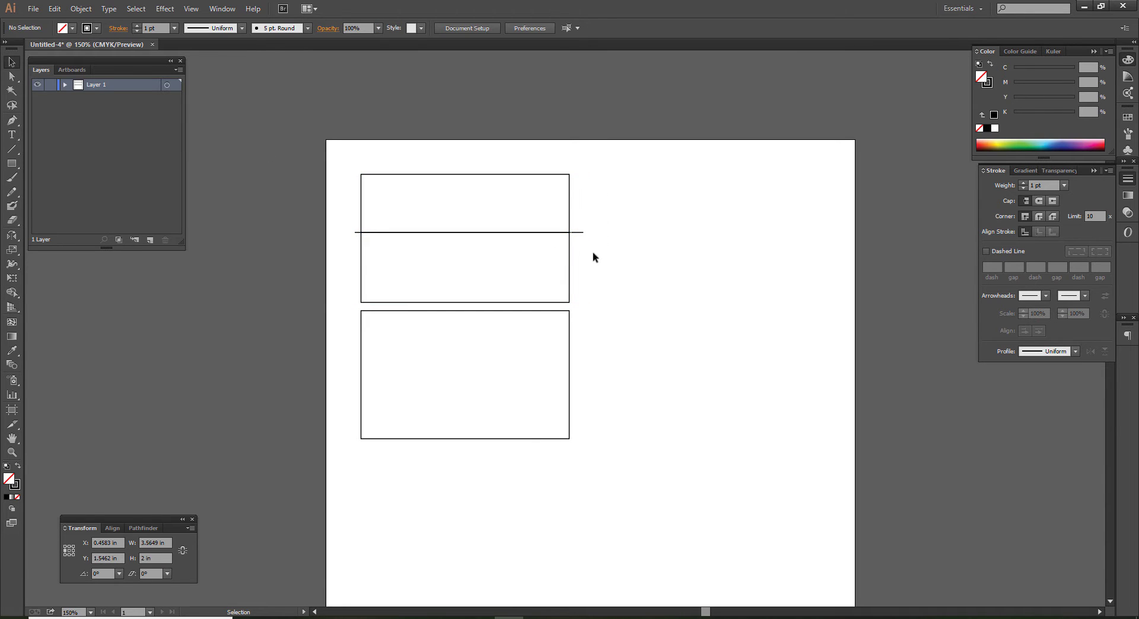
pyautogui.click(577, 233)
pyautogui.press('Delete')
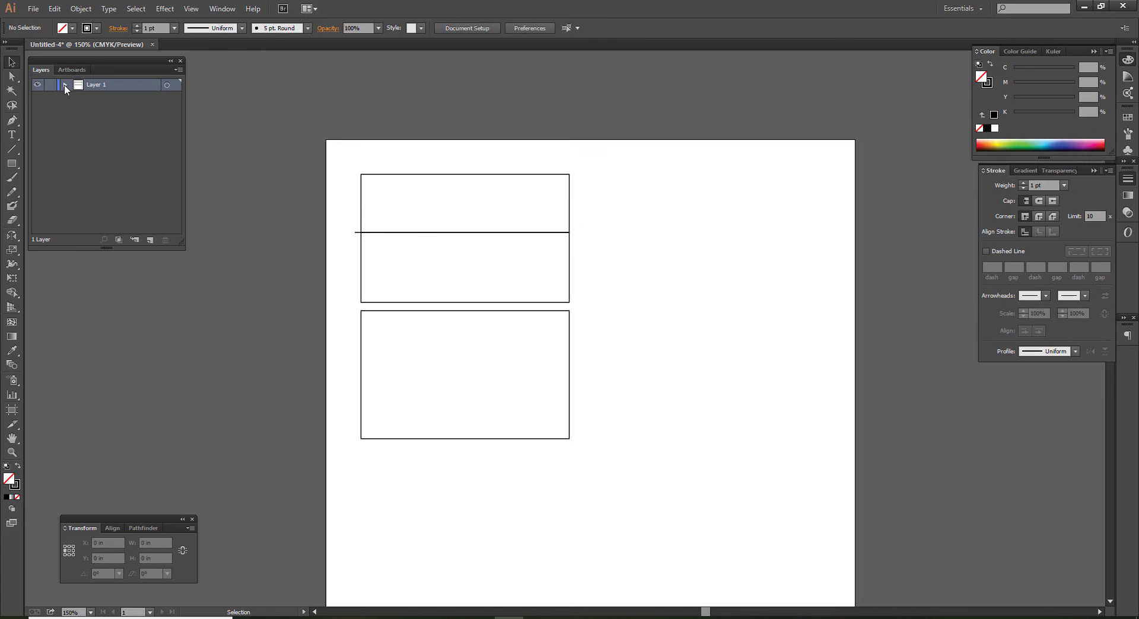
pyautogui.click(66, 85)
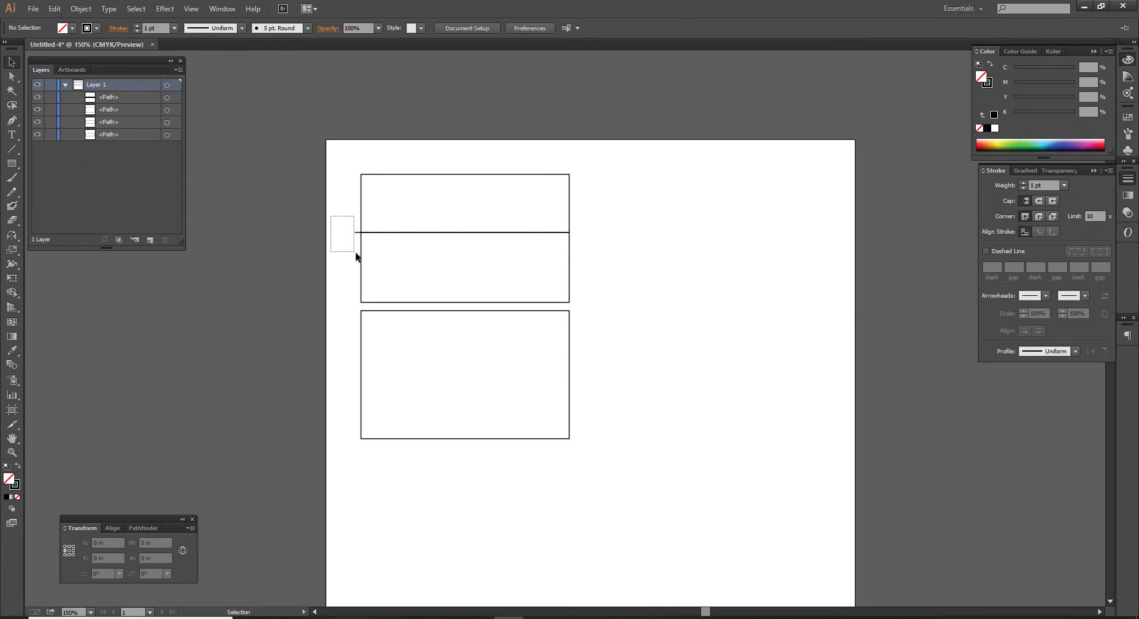
pyautogui.moveTo(331, 217); pyautogui.dragTo(362, 264)
pyautogui.press('Delete')
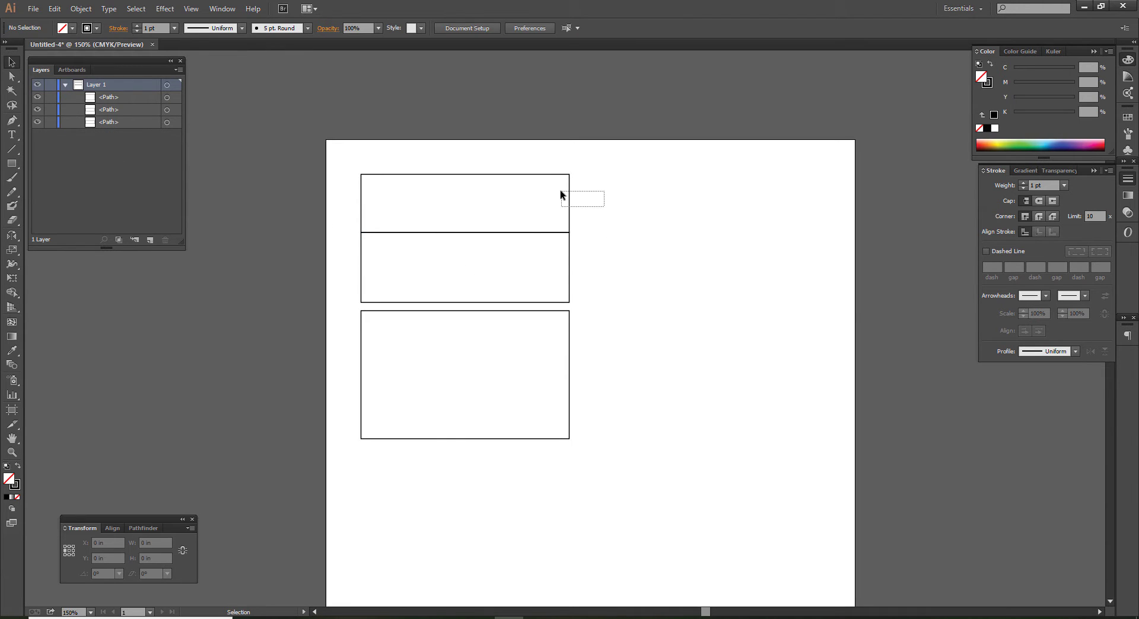
pyautogui.moveTo(560, 194); pyautogui.dragTo(560, 194)
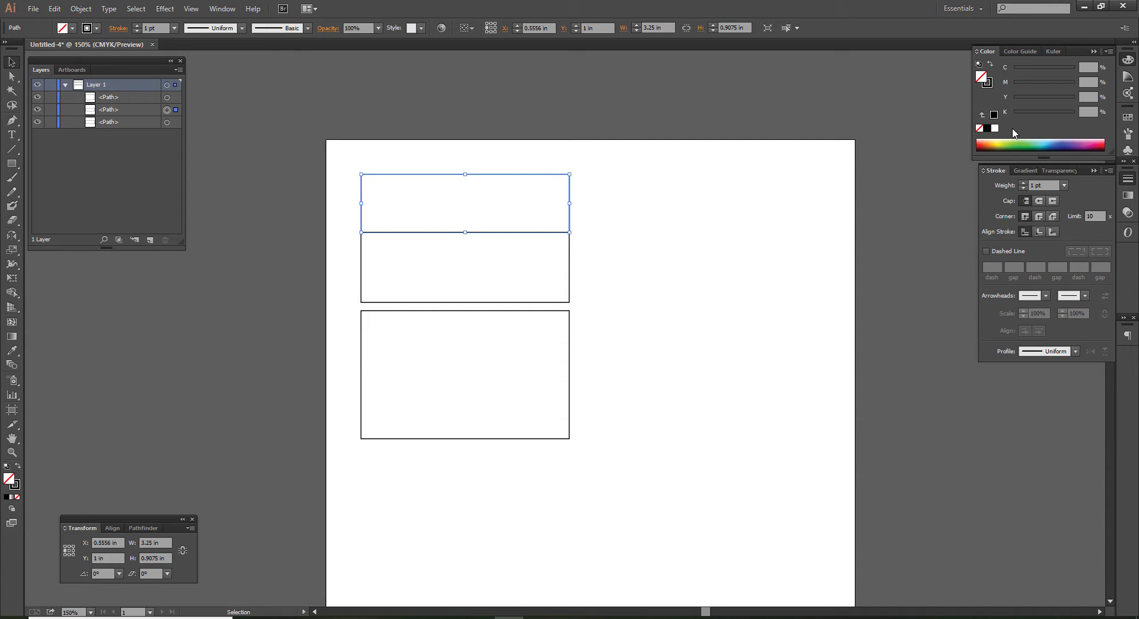
# Give the upper strip a strokeless white-to-black gradient and fill the lower section black
pyautogui.click(1022, 172)
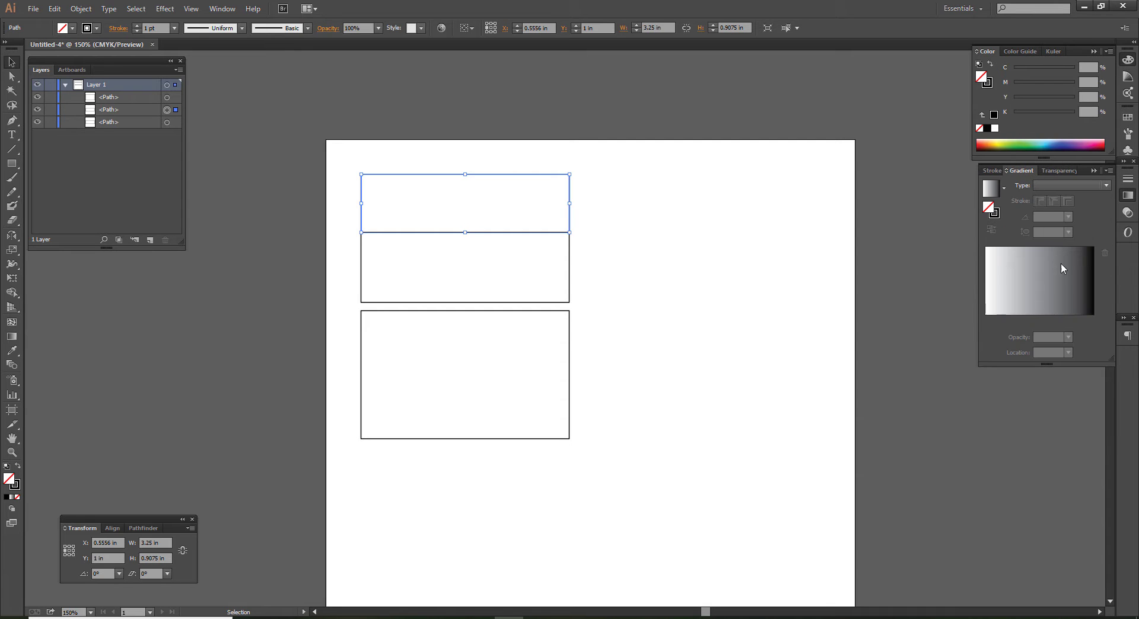
pyautogui.click(1060, 263)
pyautogui.click(527, 262)
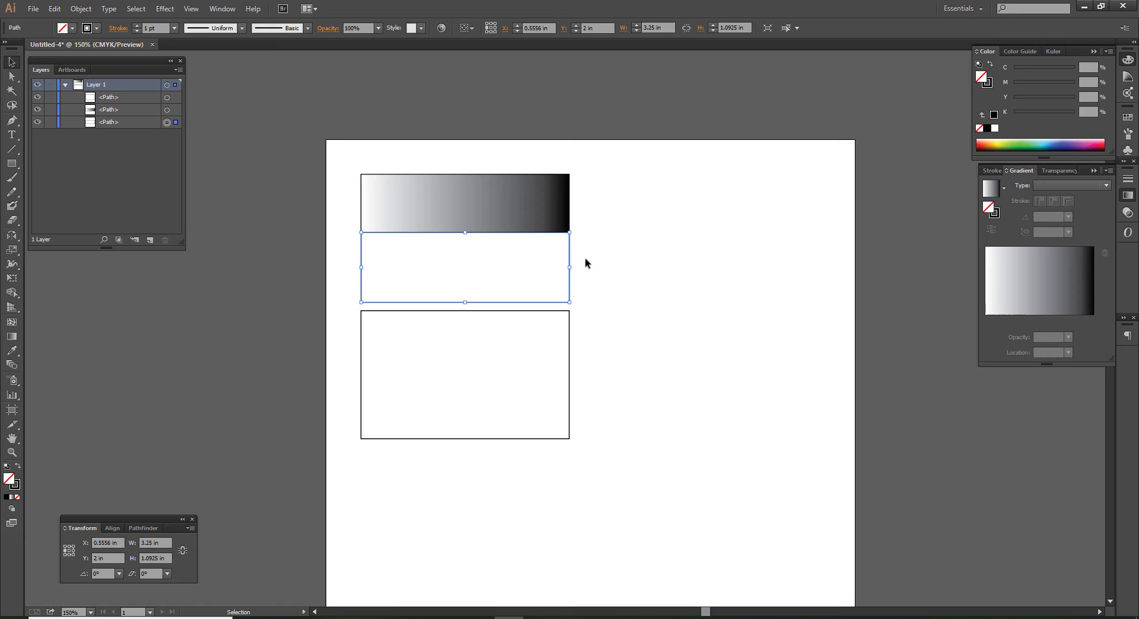
pyautogui.click(994, 114)
pyautogui.click(547, 199)
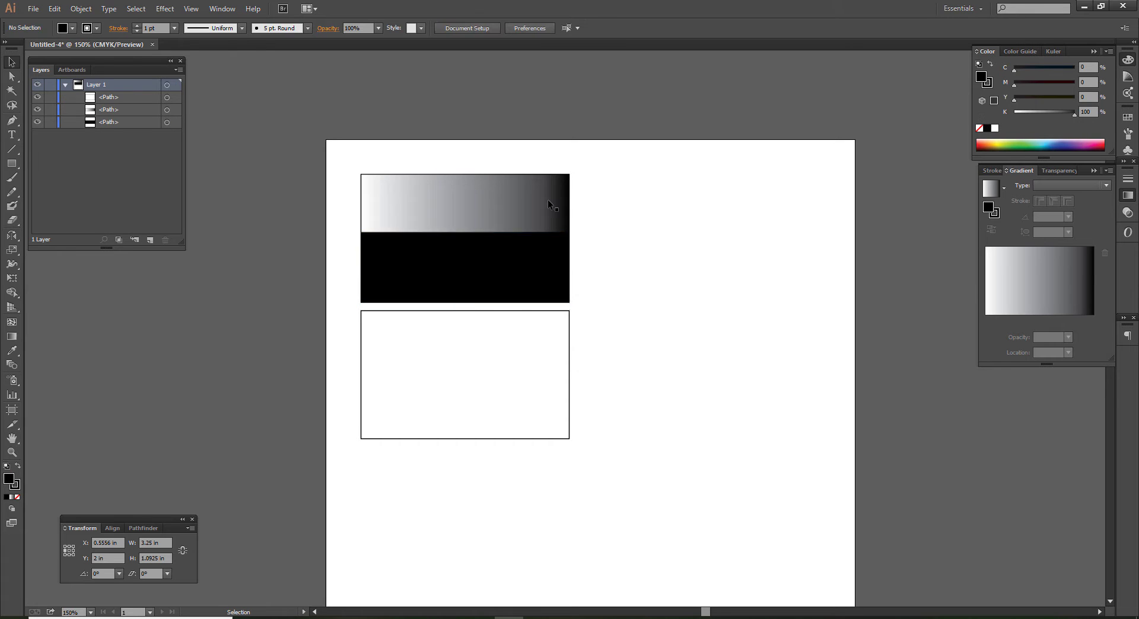
pyautogui.click(17, 496)
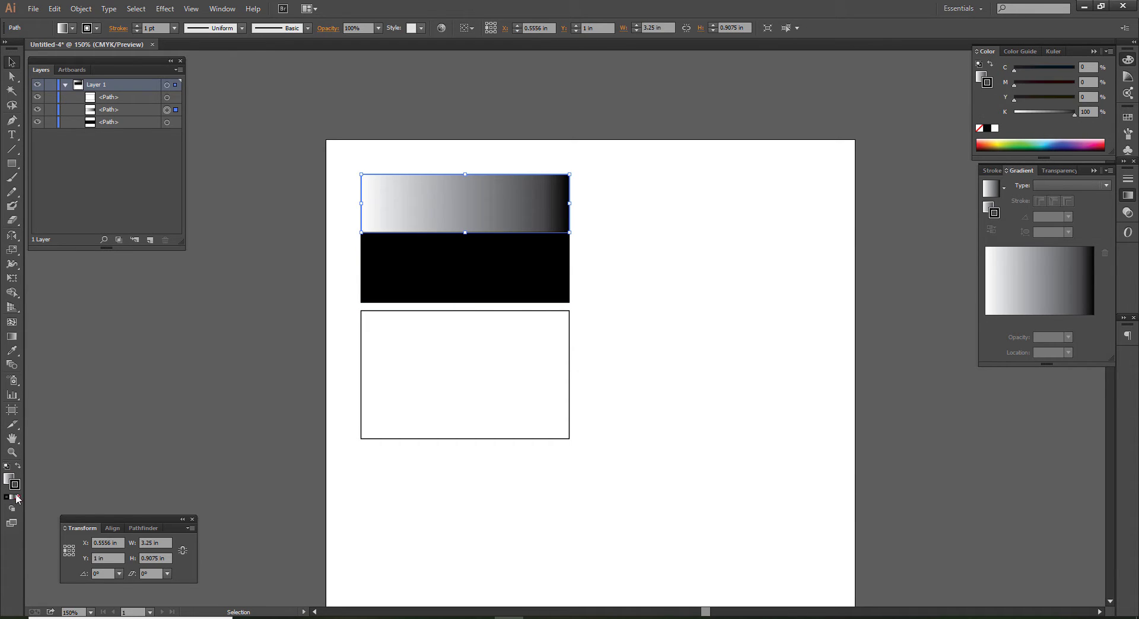
pyautogui.click(217, 380)
# Switch the strip's gradient type to Radial, then back to Linear
pyautogui.click(447, 214)
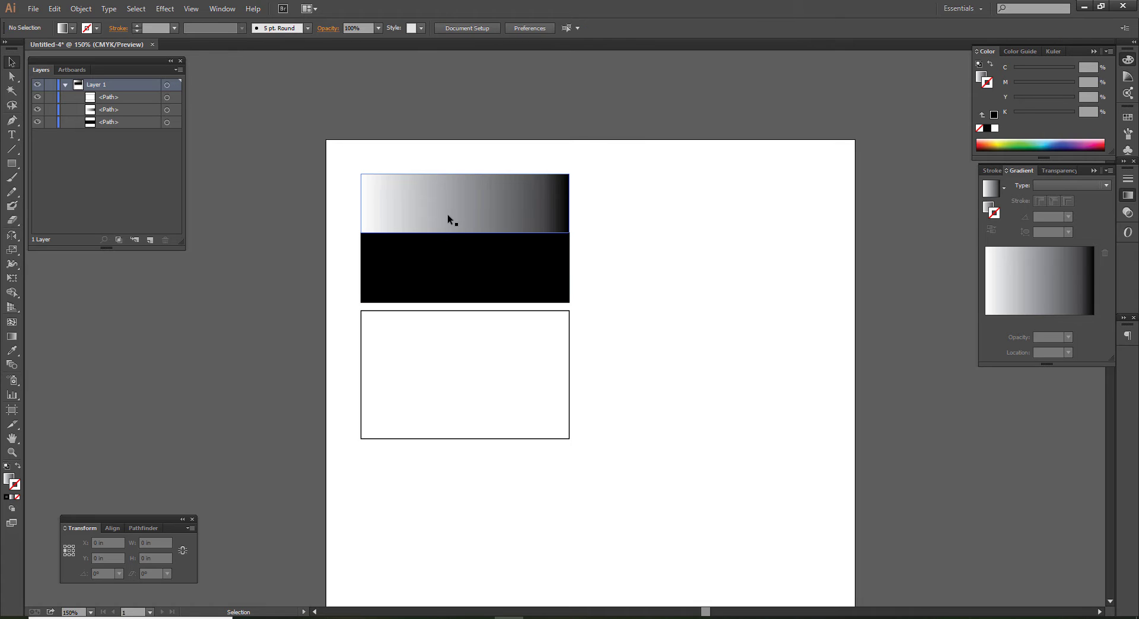
pyautogui.click(1047, 171)
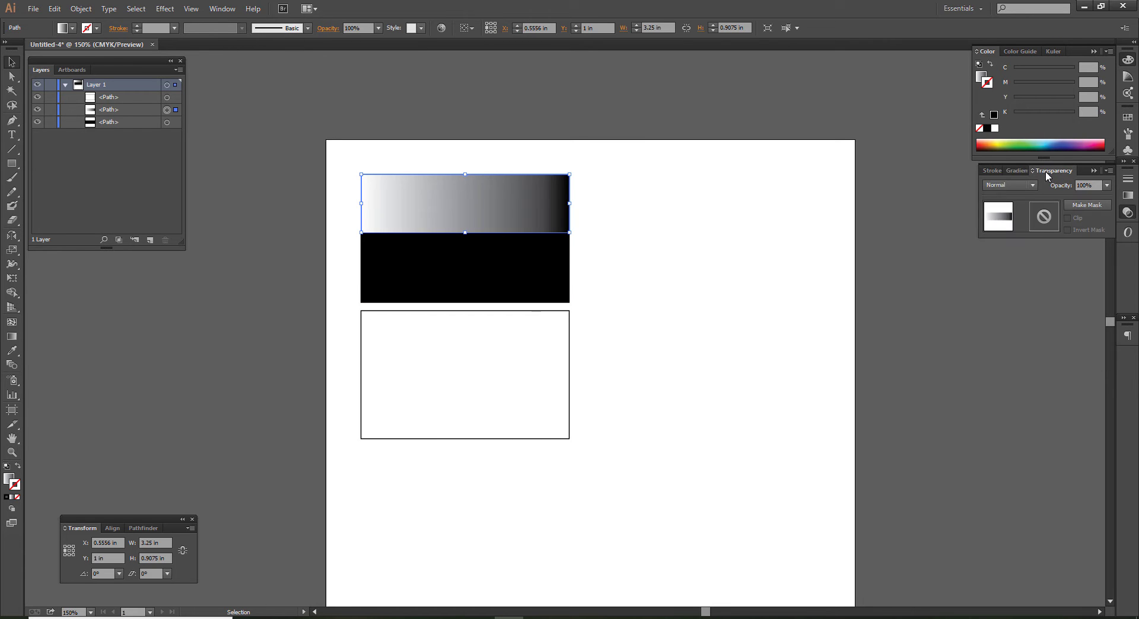
pyautogui.click(992, 170)
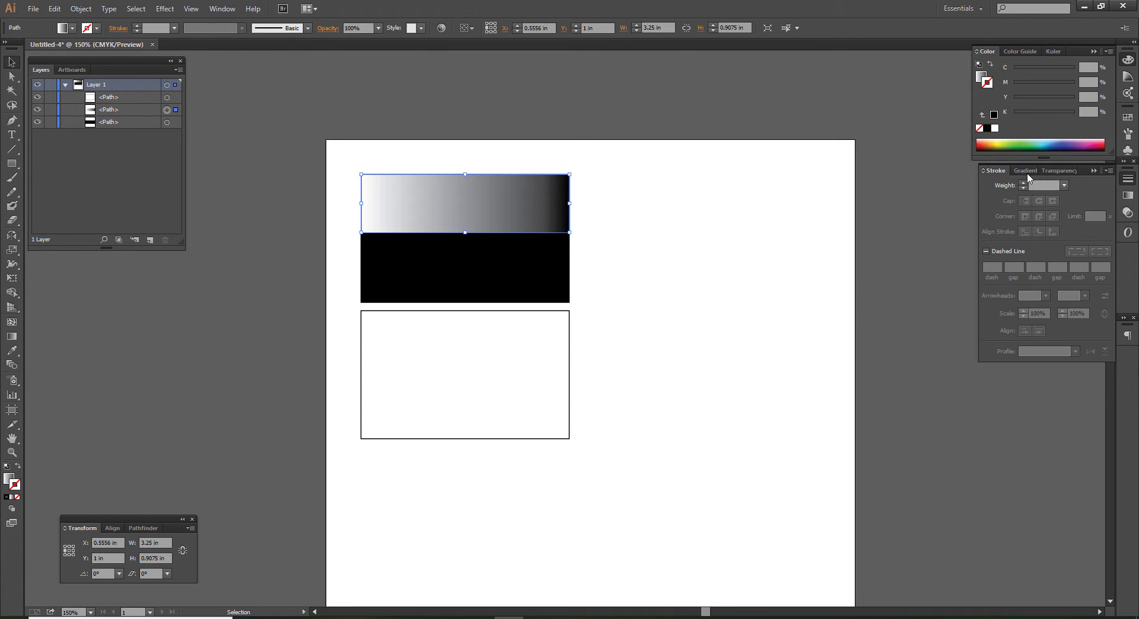
pyautogui.click(1022, 170)
pyautogui.click(1056, 185)
pyautogui.click(1053, 211)
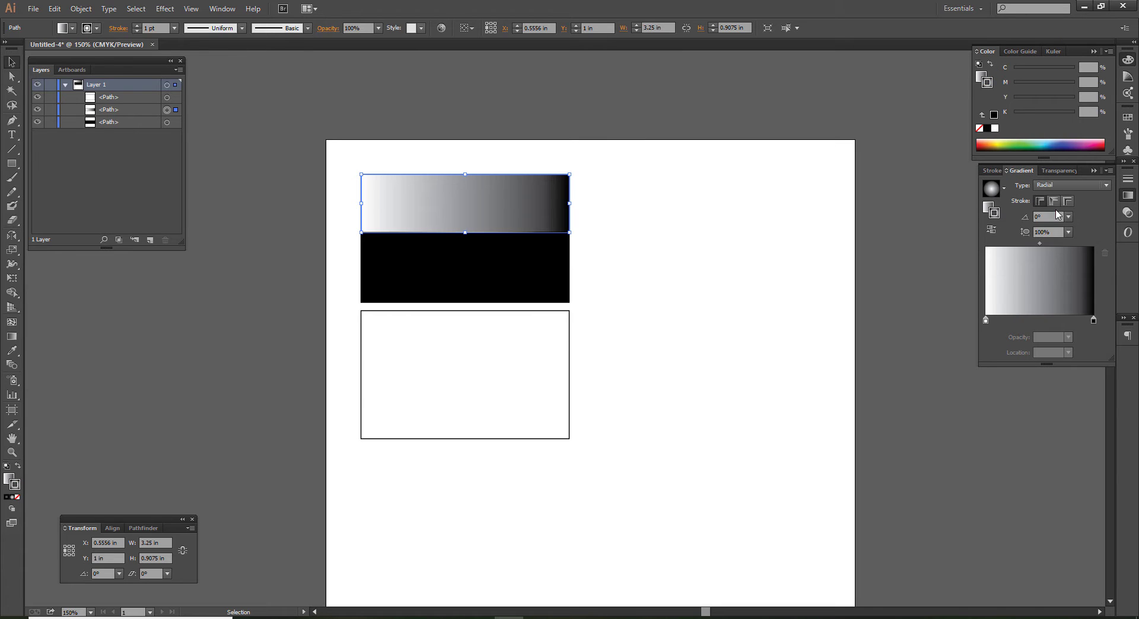
pyautogui.click(1062, 185)
pyautogui.click(1053, 199)
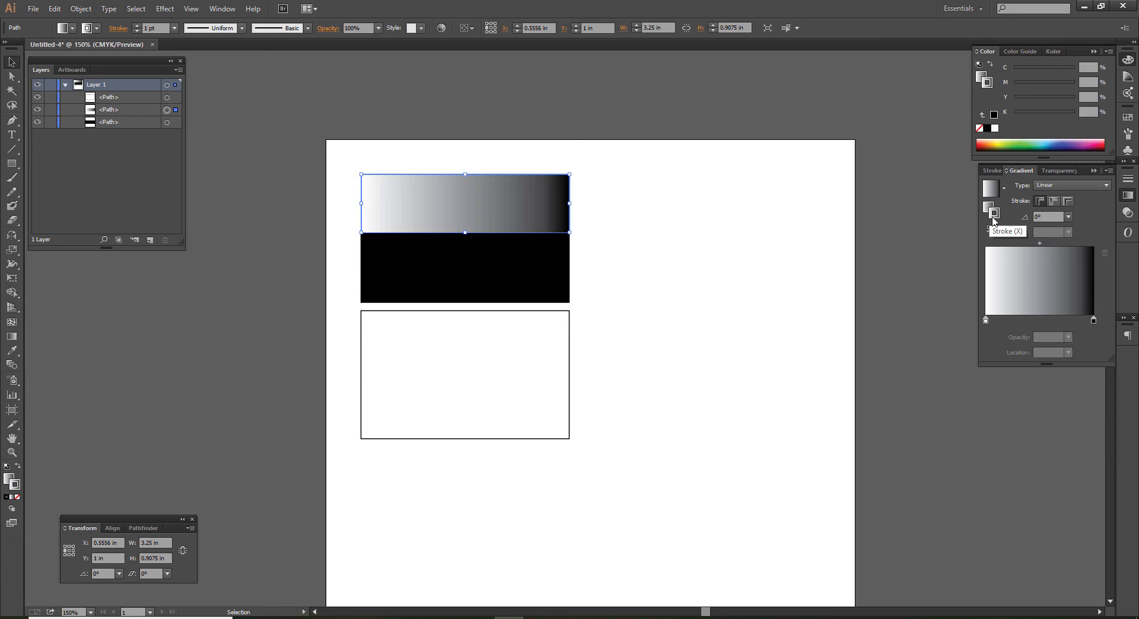
# Make the strokeless top strip a radial white-to-black gradient glowing from its top edge
pyautogui.click(17, 497)
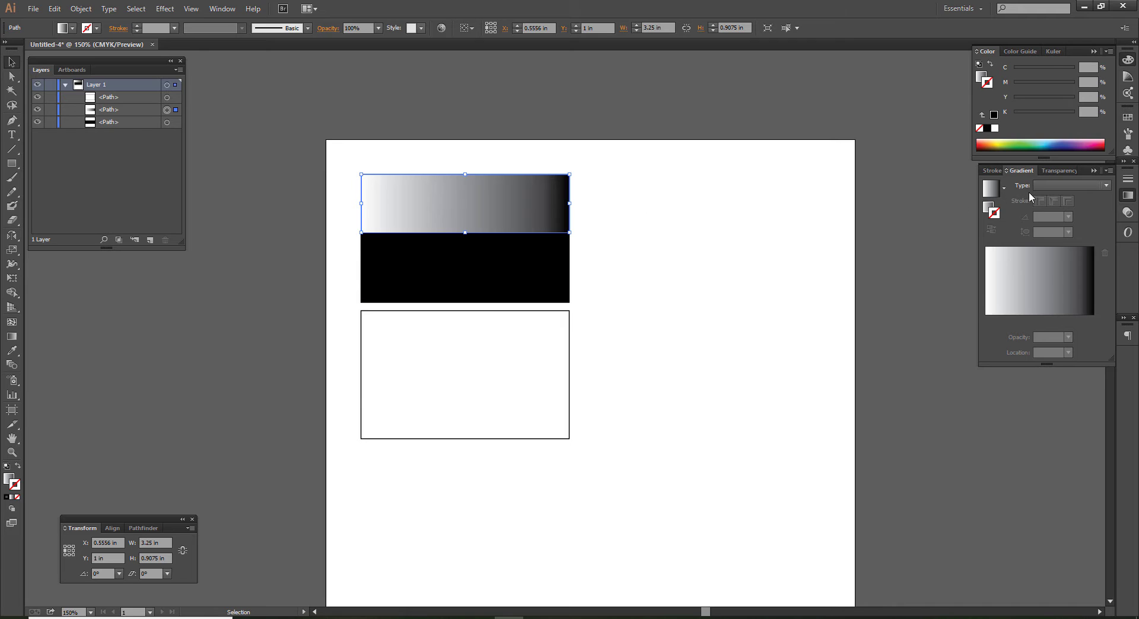
pyautogui.click(988, 206)
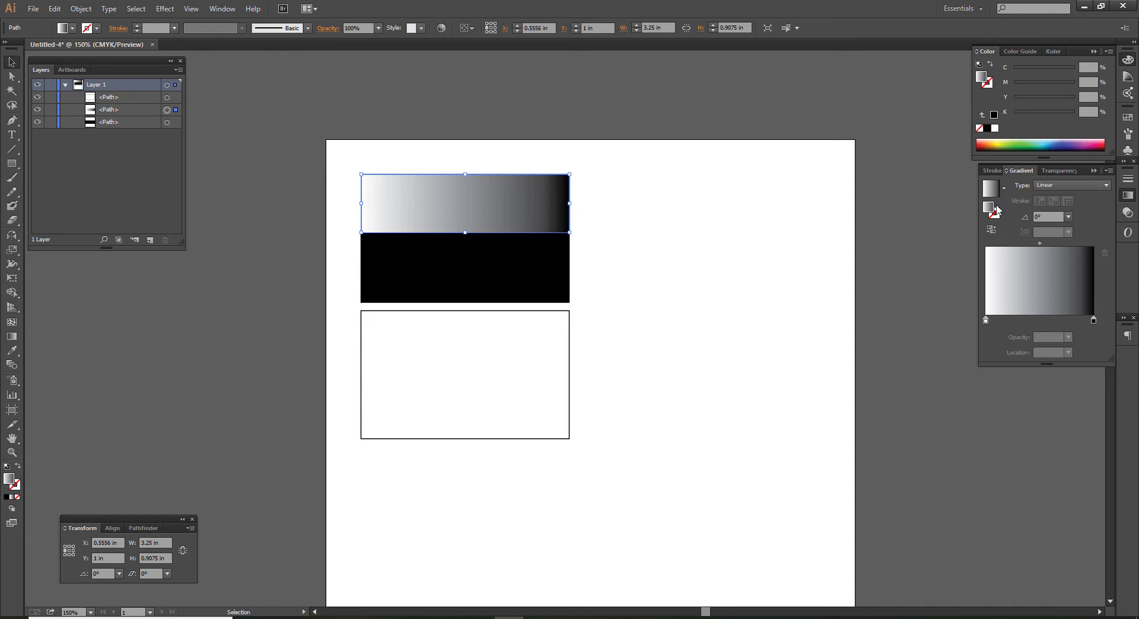
pyautogui.click(1052, 214)
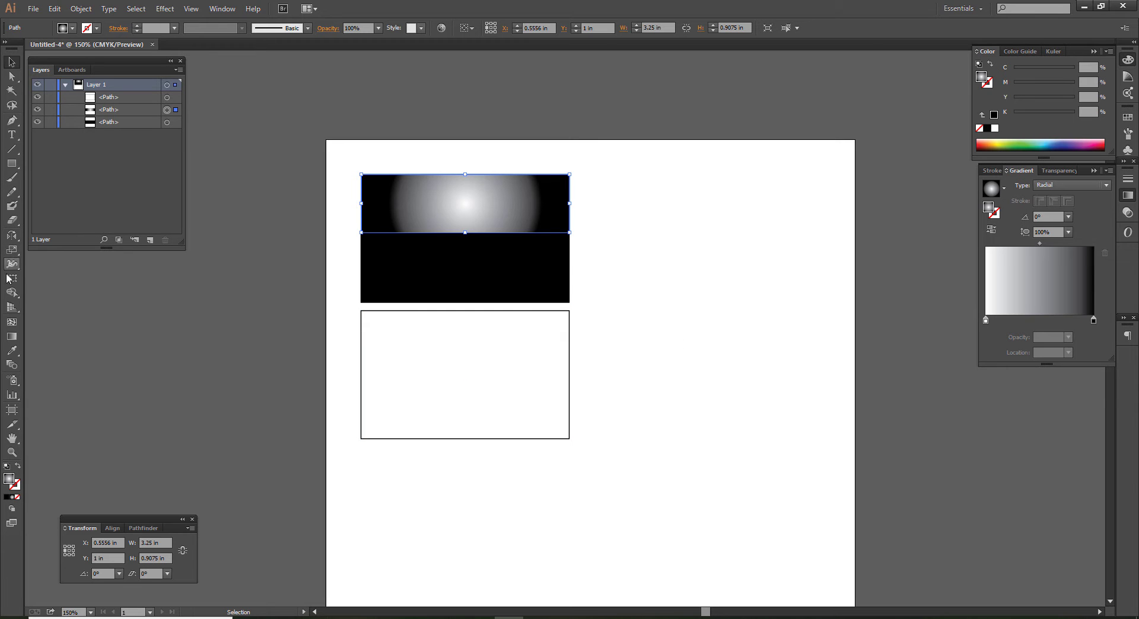
pyautogui.click(12, 337)
pyautogui.moveTo(424, 140); pyautogui.dragTo(443, 271)
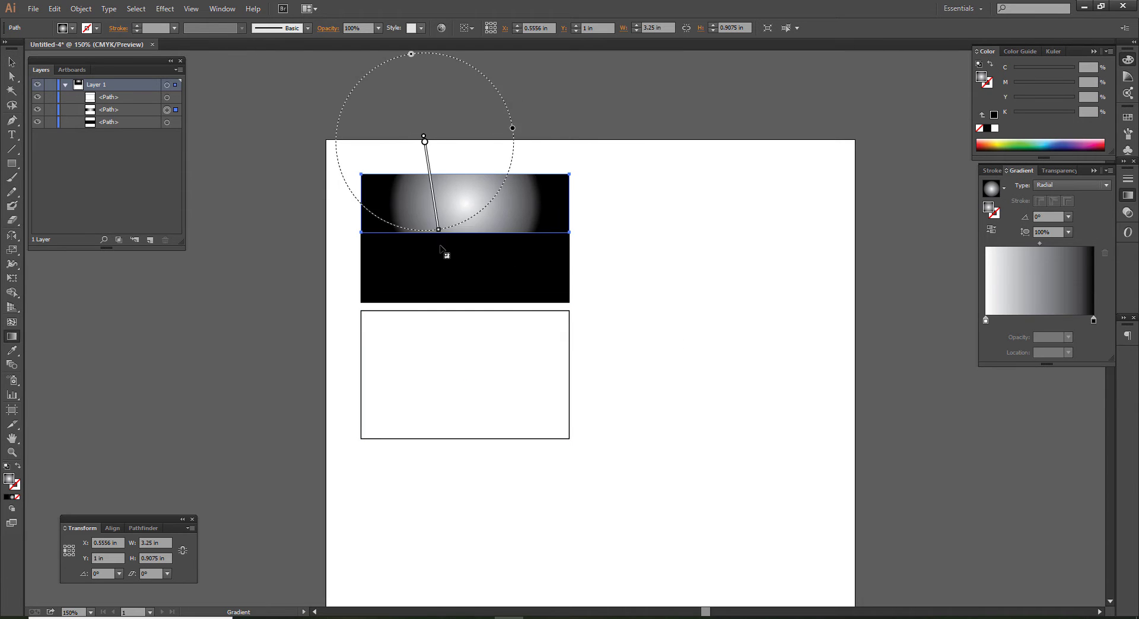
pyautogui.moveTo(492, 158); pyautogui.dragTo(498, 267)
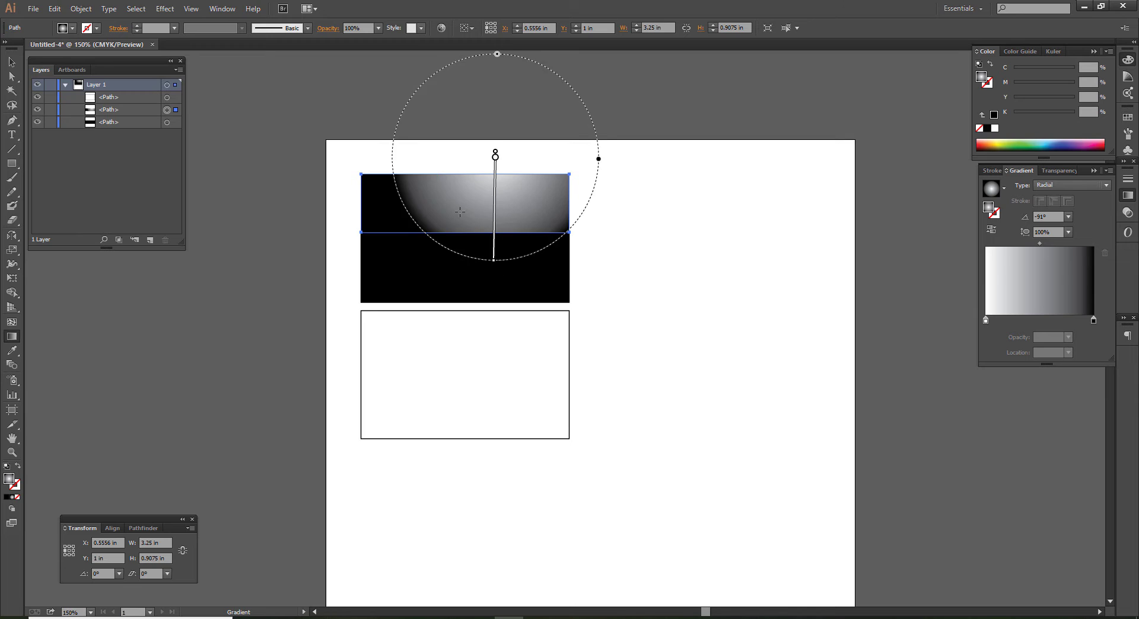
pyautogui.moveTo(453, 191); pyautogui.dragTo(454, 218)
pyautogui.moveTo(458, 138); pyautogui.dragTo(459, 291)
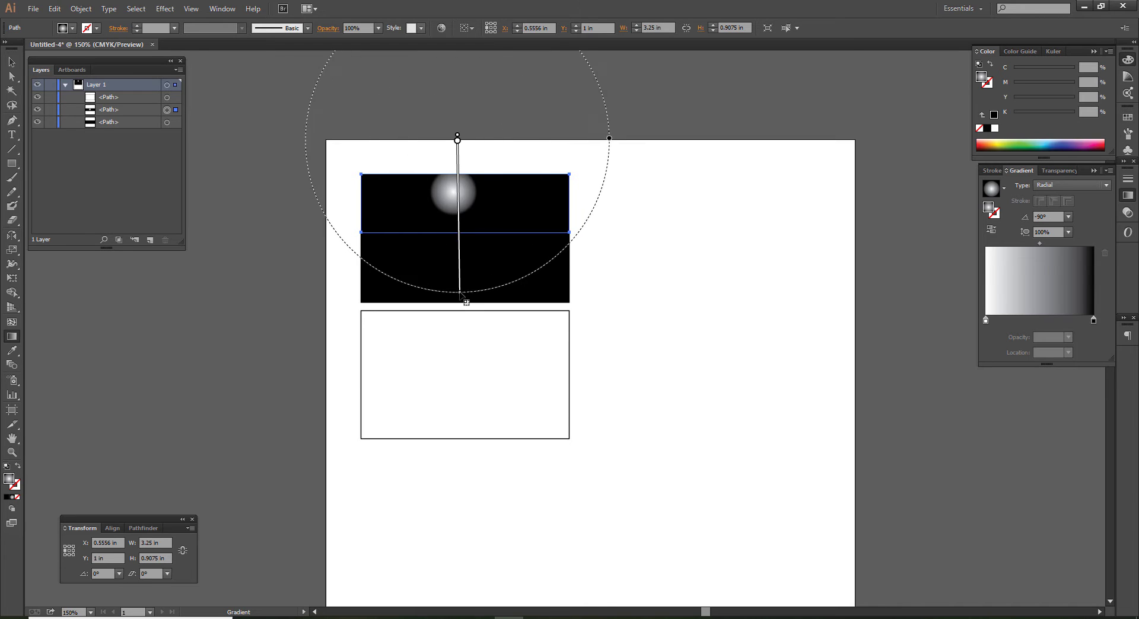
pyautogui.press('v')
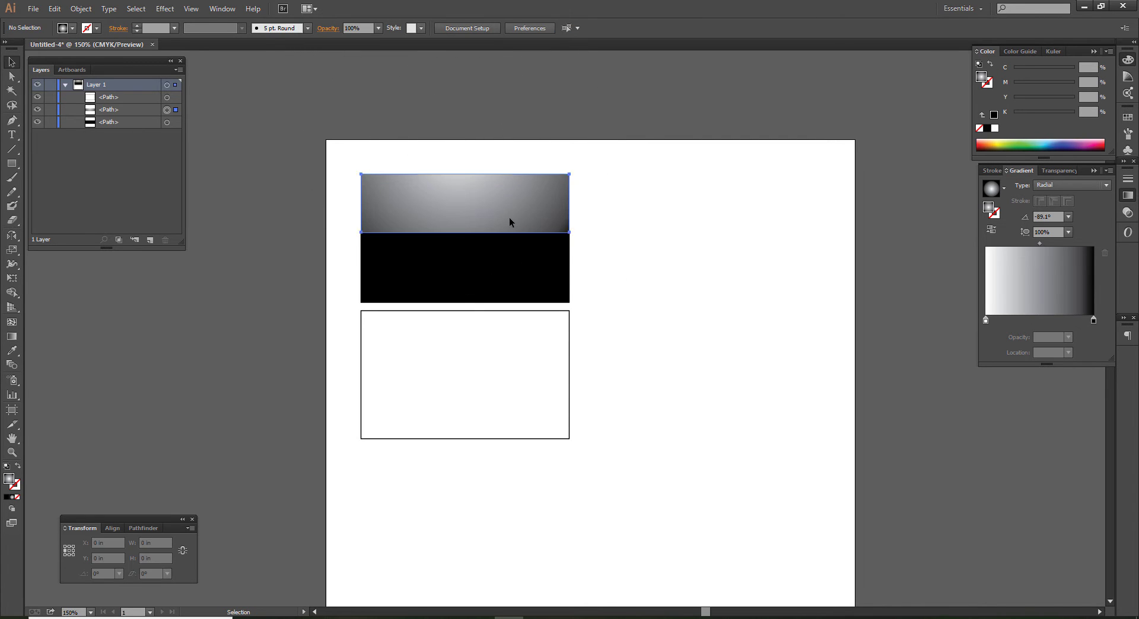
# Insert a third stop midway along the strip's radial gradient, leaving the left stop white
pyautogui.click(1035, 320)
pyautogui.doubleClick(987, 320)
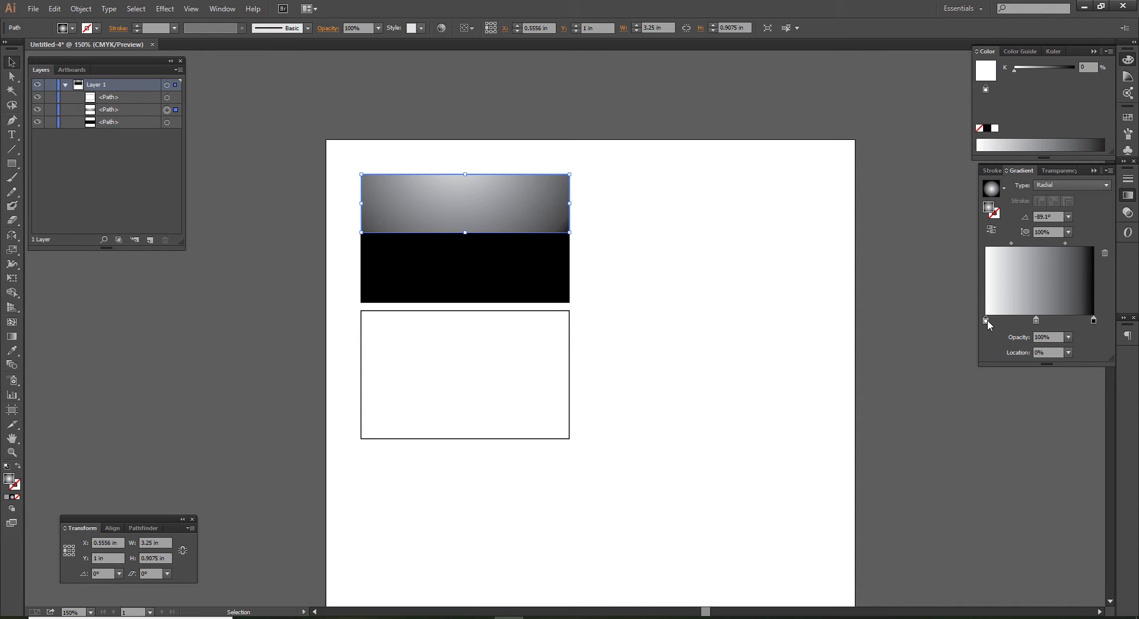
pyautogui.moveTo(993, 365); pyautogui.dragTo(1083, 365)
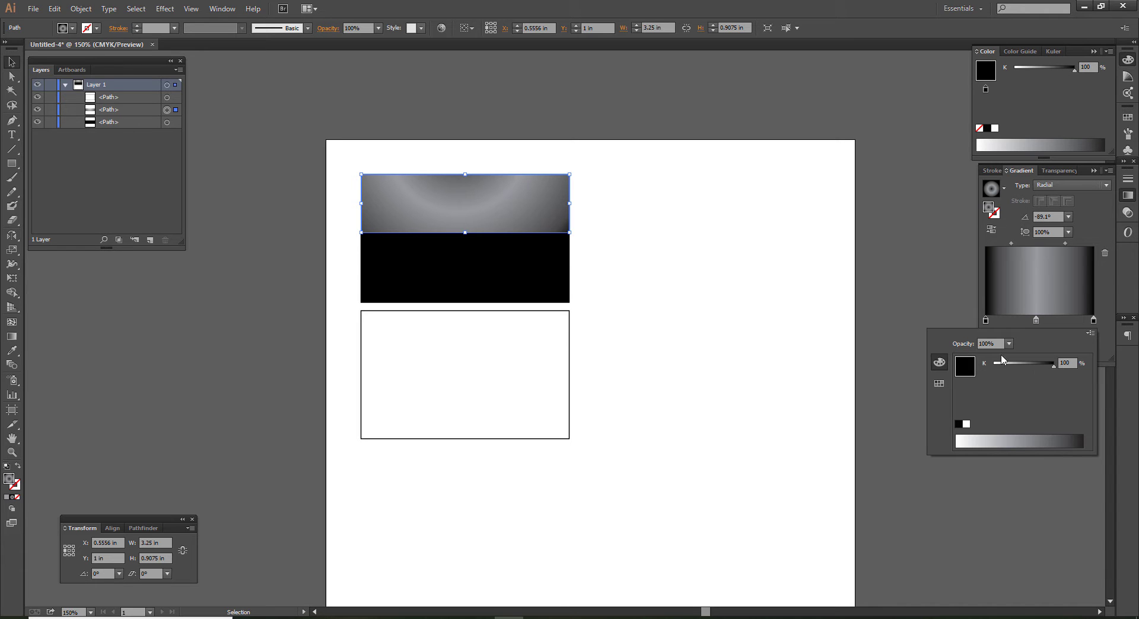
pyautogui.moveTo(1001, 363); pyautogui.dragTo(992, 364)
pyautogui.click(736, 359)
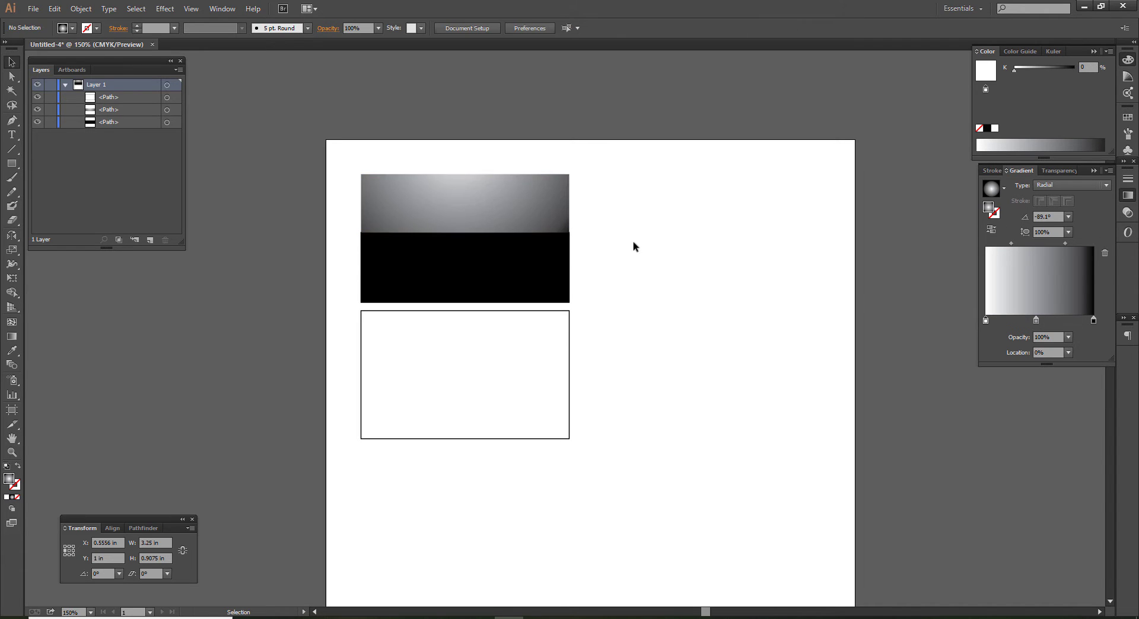
pyautogui.click(633, 247)
pyautogui.click(563, 211)
# Eyedrop the black onto the upper strip, then lighten it to 89% K grey
pyautogui.press('i')
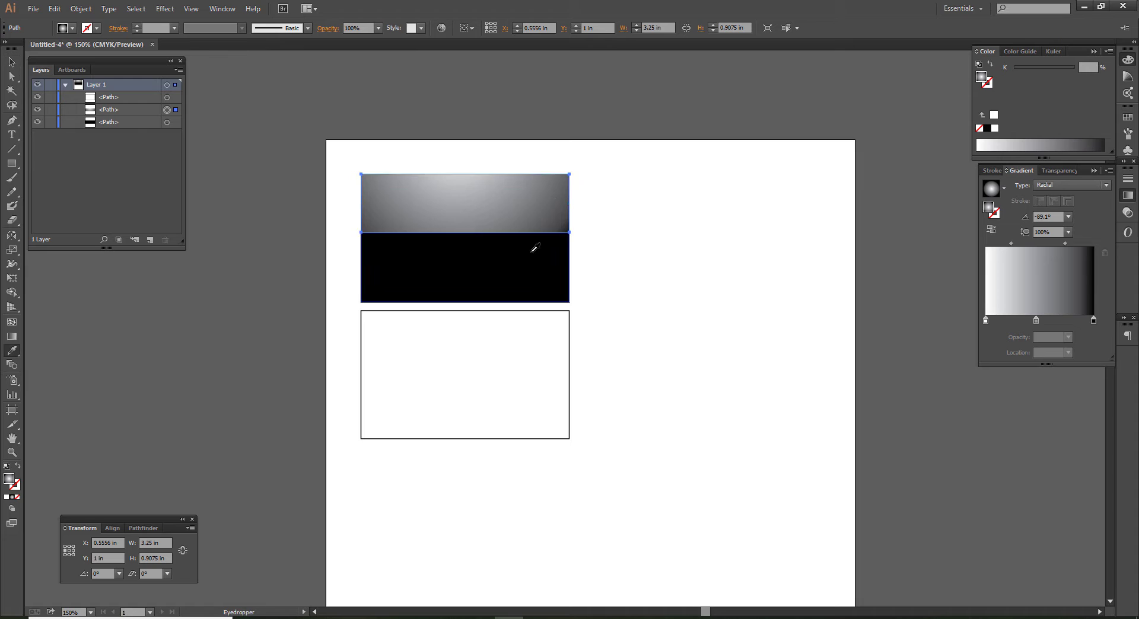
pyautogui.click(534, 247)
pyautogui.press('v')
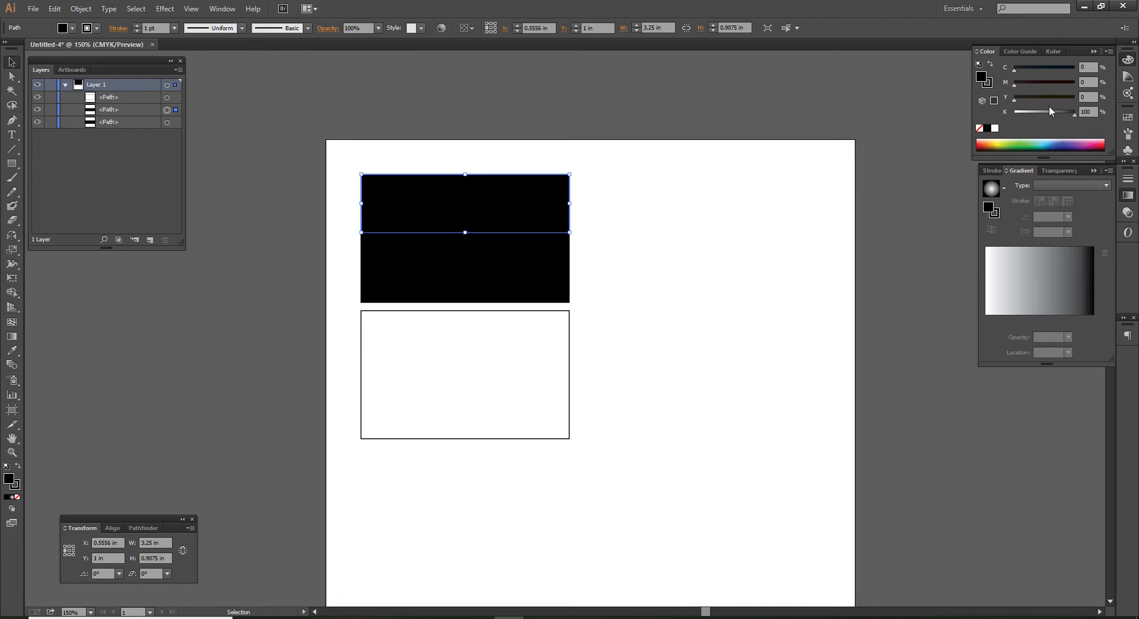
pyautogui.click(1048, 109)
pyautogui.moveTo(1062, 112); pyautogui.dragTo(1066, 112)
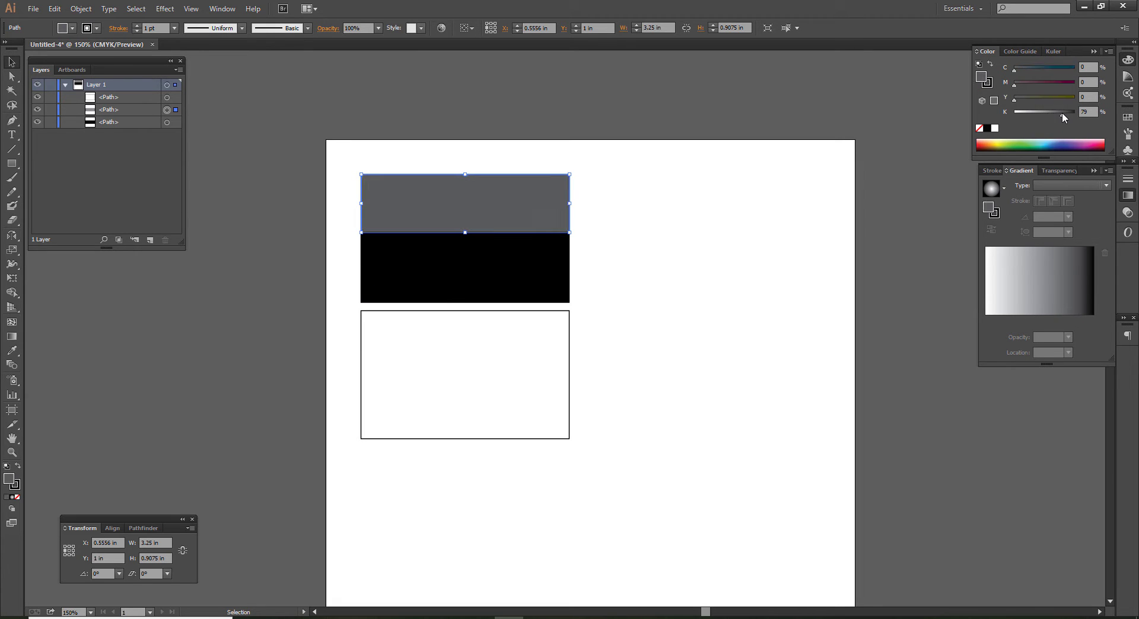
pyautogui.click(682, 326)
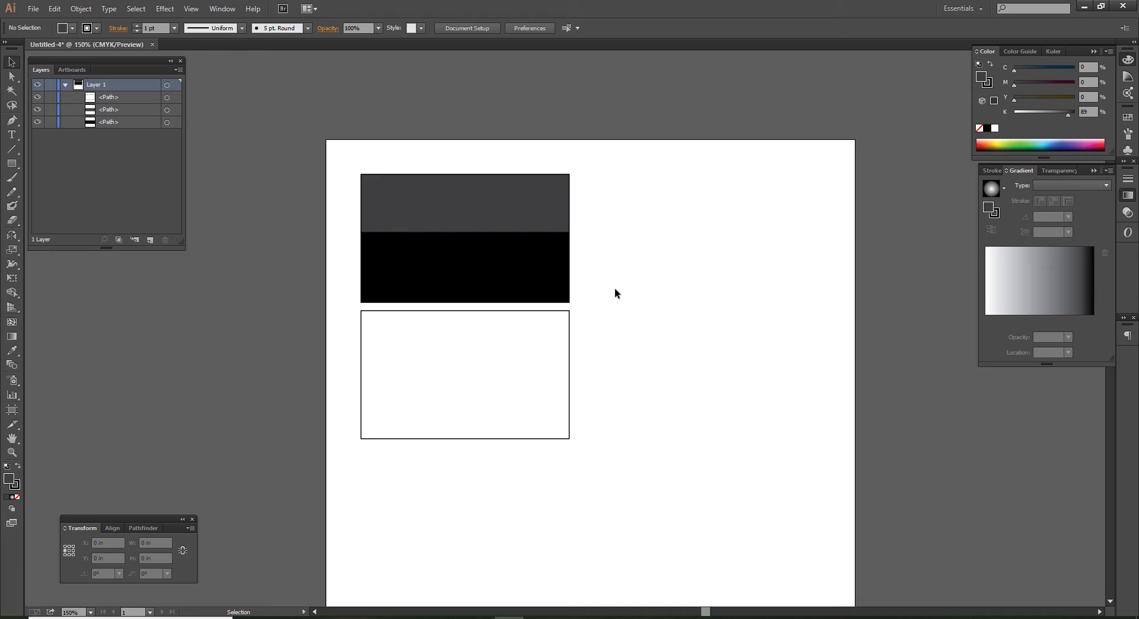
# Apply a linear gradient fill to the top rectangle
pyautogui.click(521, 216)
pyautogui.click(1009, 261)
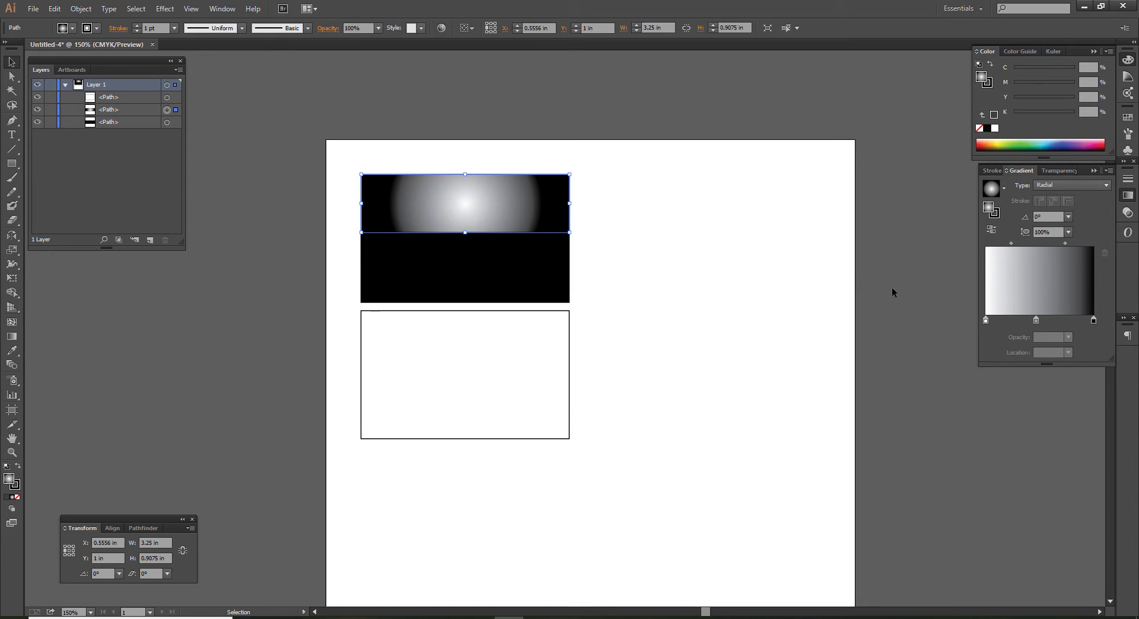
pyautogui.click(1070, 186)
pyautogui.click(1045, 198)
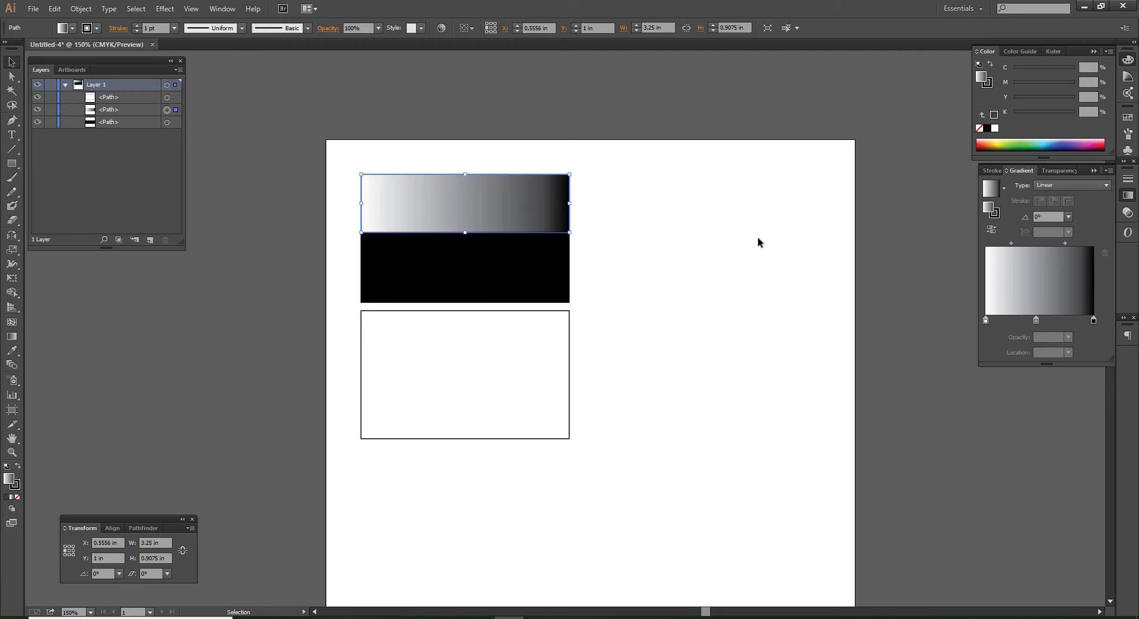
# Drag the gradient vertically across the strip, undoing an accidental stop removal
pyautogui.click(11, 336)
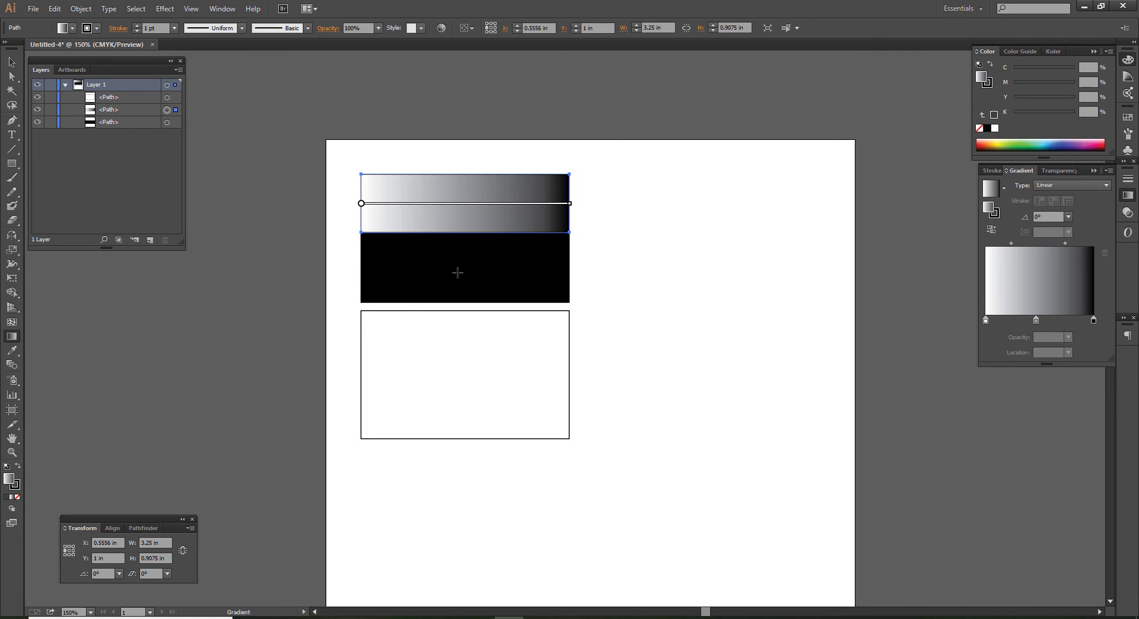
pyautogui.moveTo(457, 273); pyautogui.dragTo(469, 138)
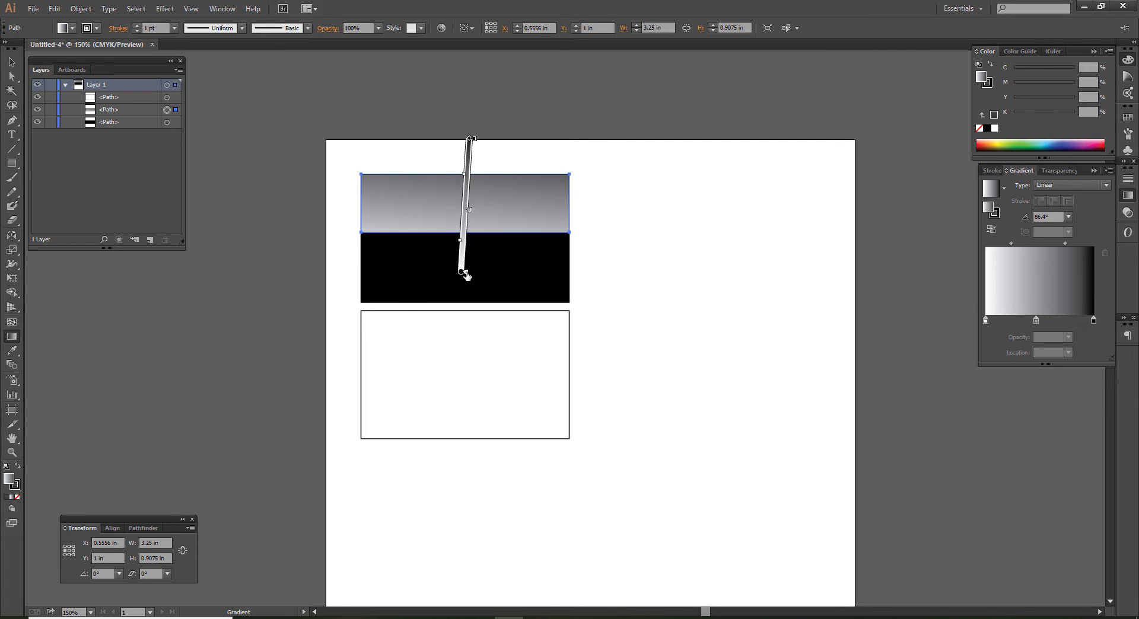
pyautogui.moveTo(464, 275); pyautogui.dragTo(460, 318)
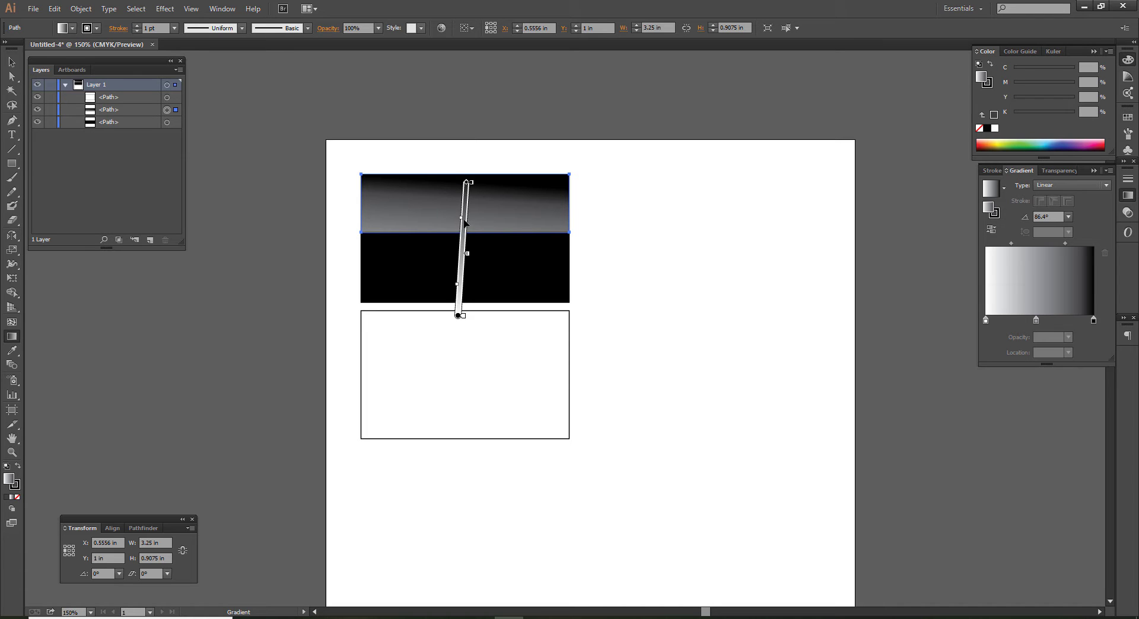
pyautogui.moveTo(467, 183); pyautogui.dragTo(478, 156)
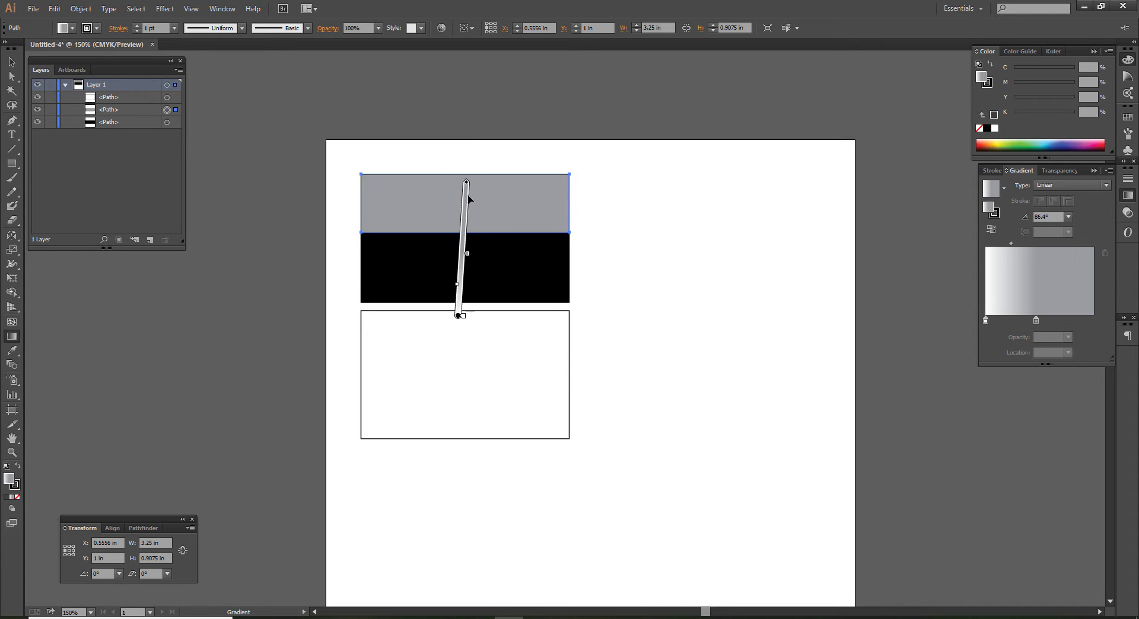
pyautogui.hotkey('ctrl', 'z')
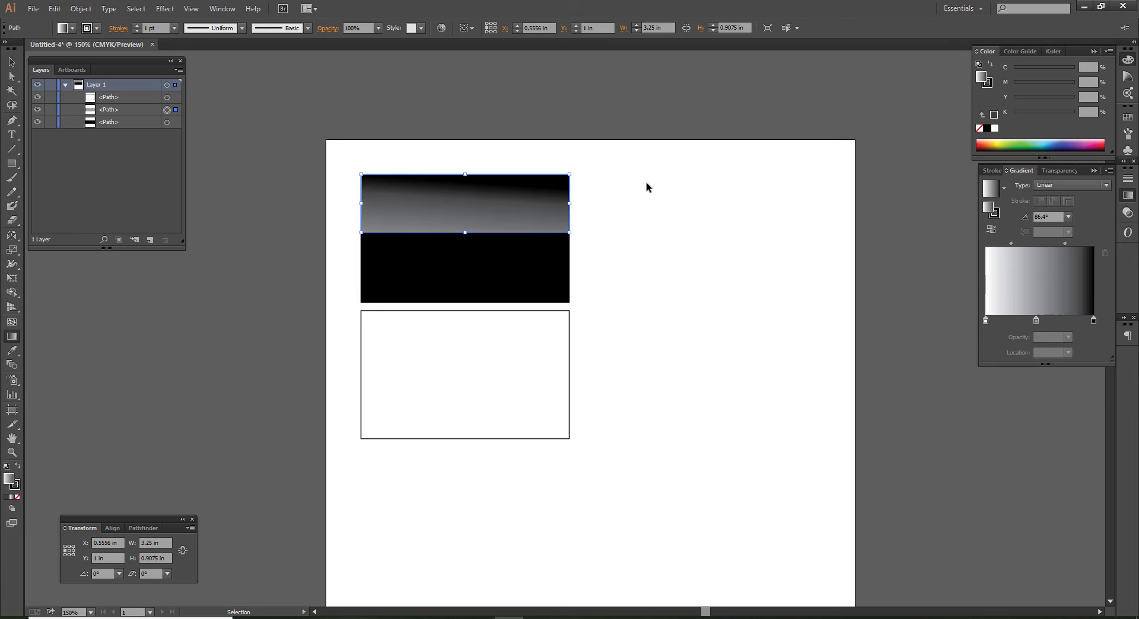
pyautogui.hotkey('ctrl', 'z')
# Try changing the gradient's left stop to black
pyautogui.press('g')
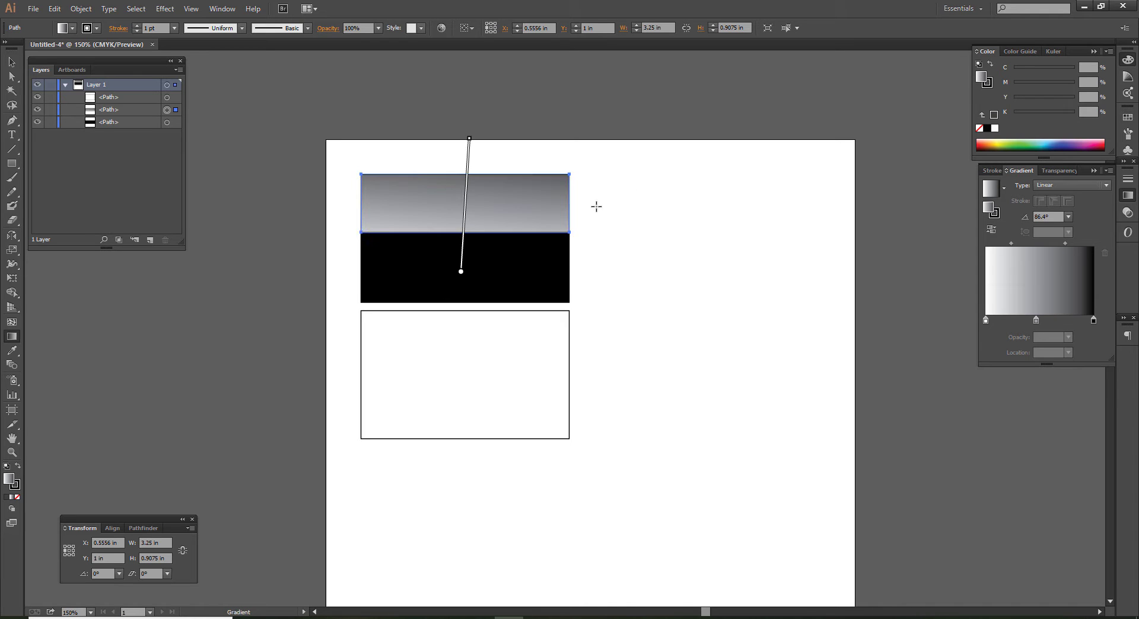
pyautogui.doubleClick(986, 321)
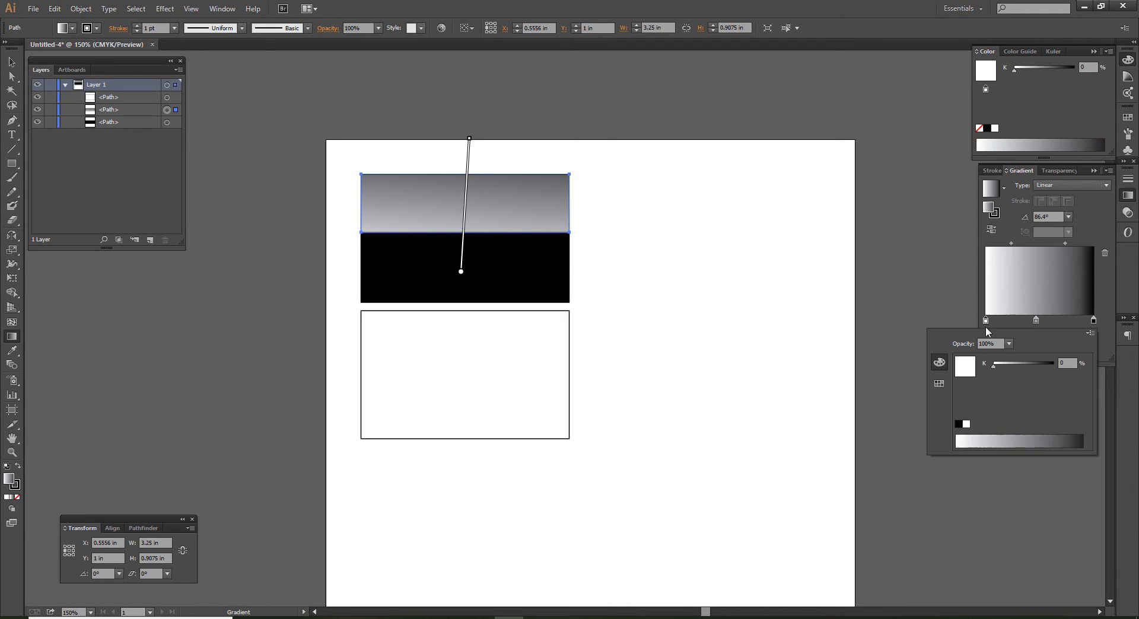
pyautogui.moveTo(1019, 364); pyautogui.dragTo(1056, 366)
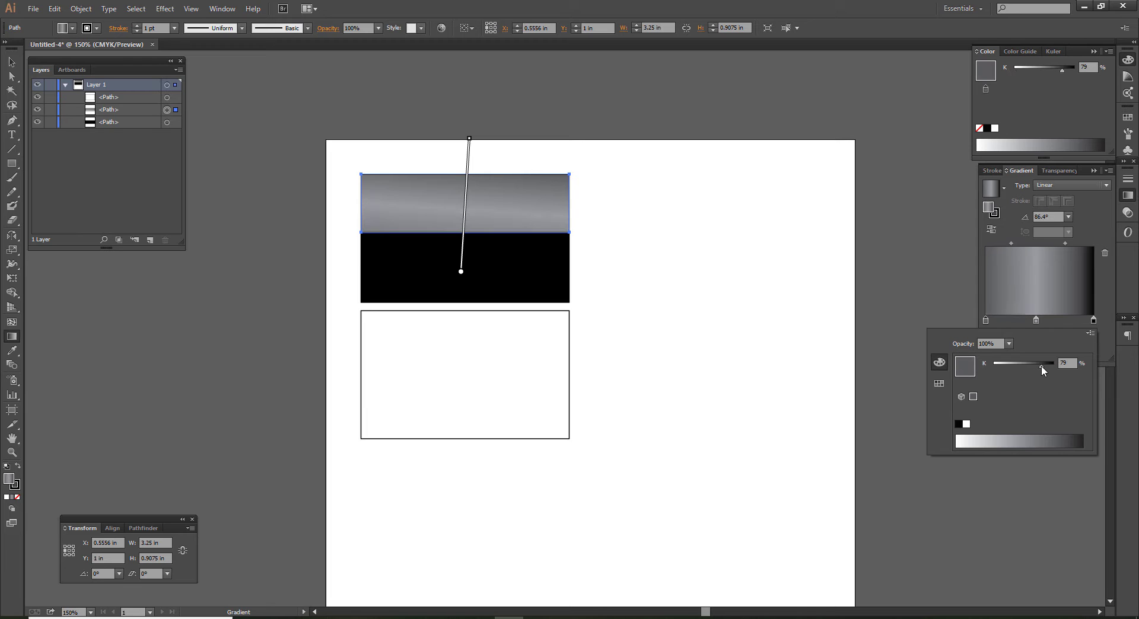
pyautogui.click(633, 250)
pyautogui.press('v')
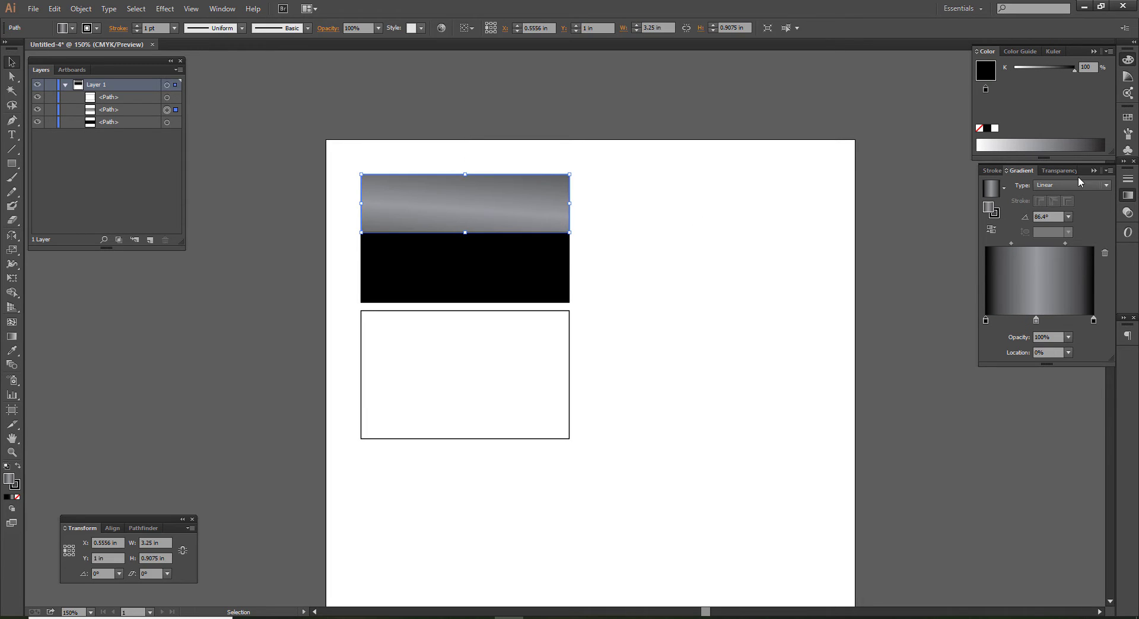
# Undo the black stop and slide the middle stop from 46.77% to 20.97%
pyautogui.press('a')
pyautogui.hotkey('ctrl', 'z')
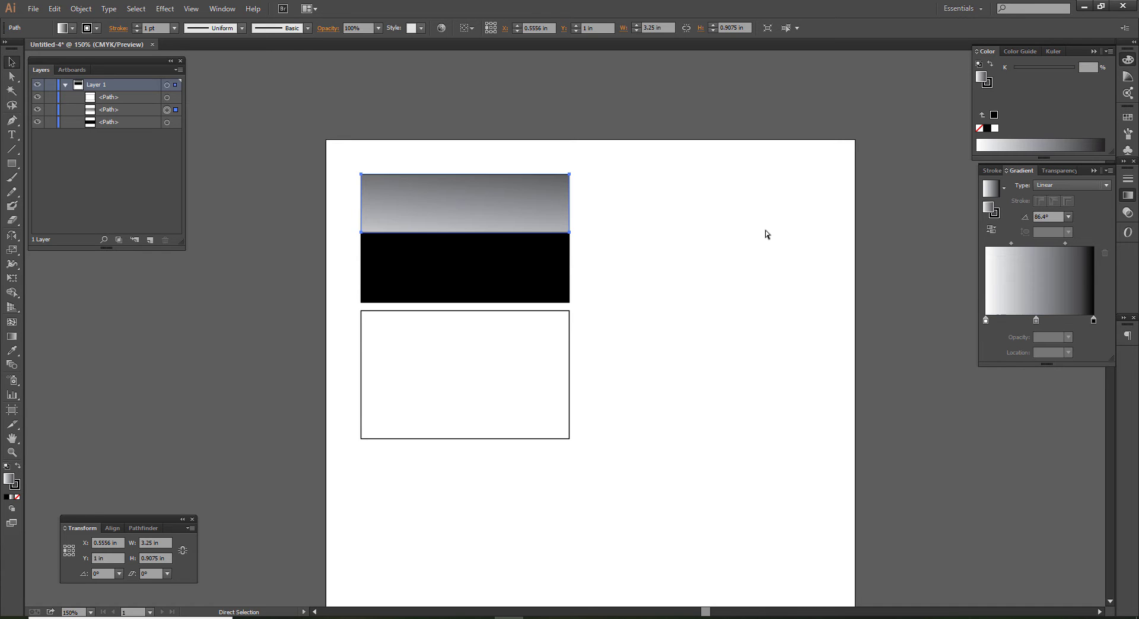
pyautogui.press('v')
pyautogui.moveTo(1037, 319); pyautogui.dragTo(1010, 325)
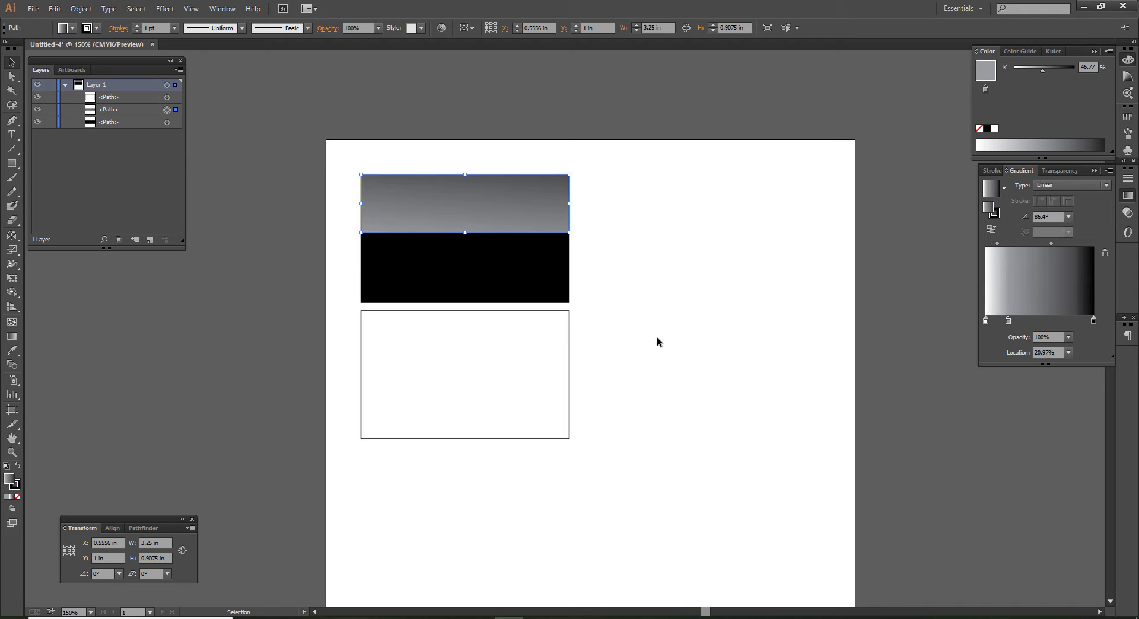
pyautogui.click(638, 335)
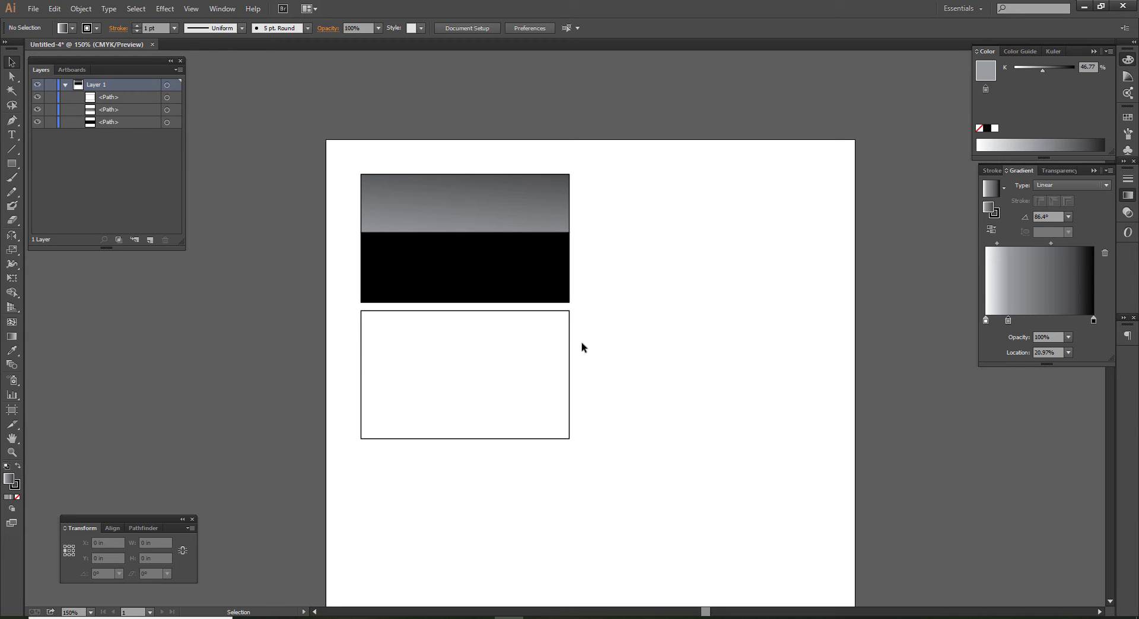
# Draw a diagonal line from the lower card's bottom-left corner to its top edge
pyautogui.moveTo(587, 411); pyautogui.dragTo(554, 365)
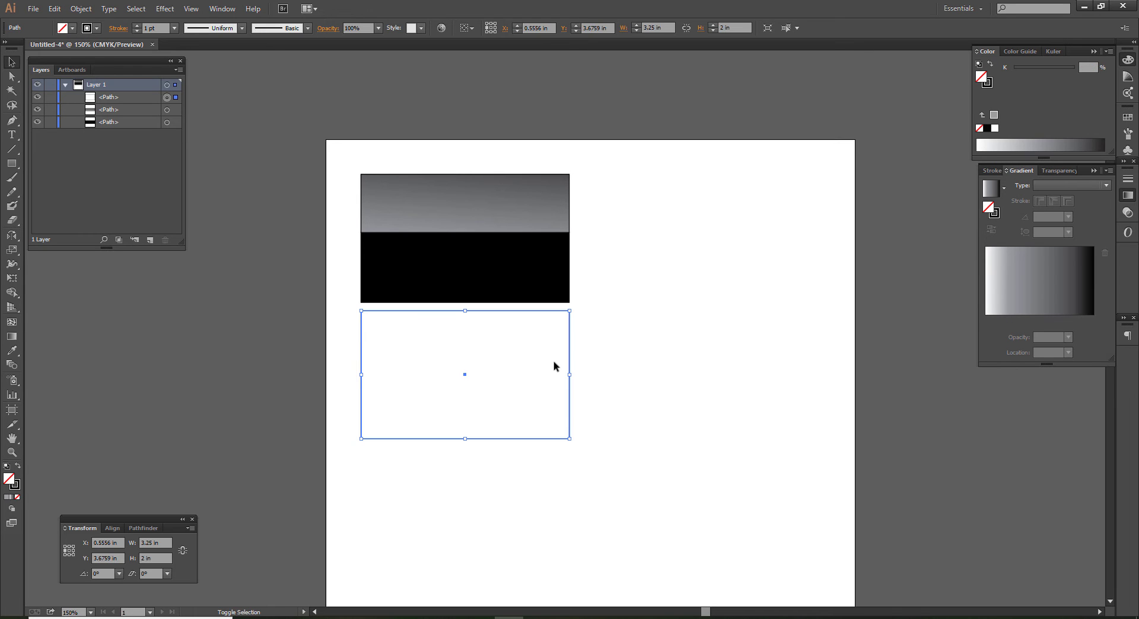
pyautogui.hotkey('shift', 'x')
pyautogui.hotkey('shift', 'x')
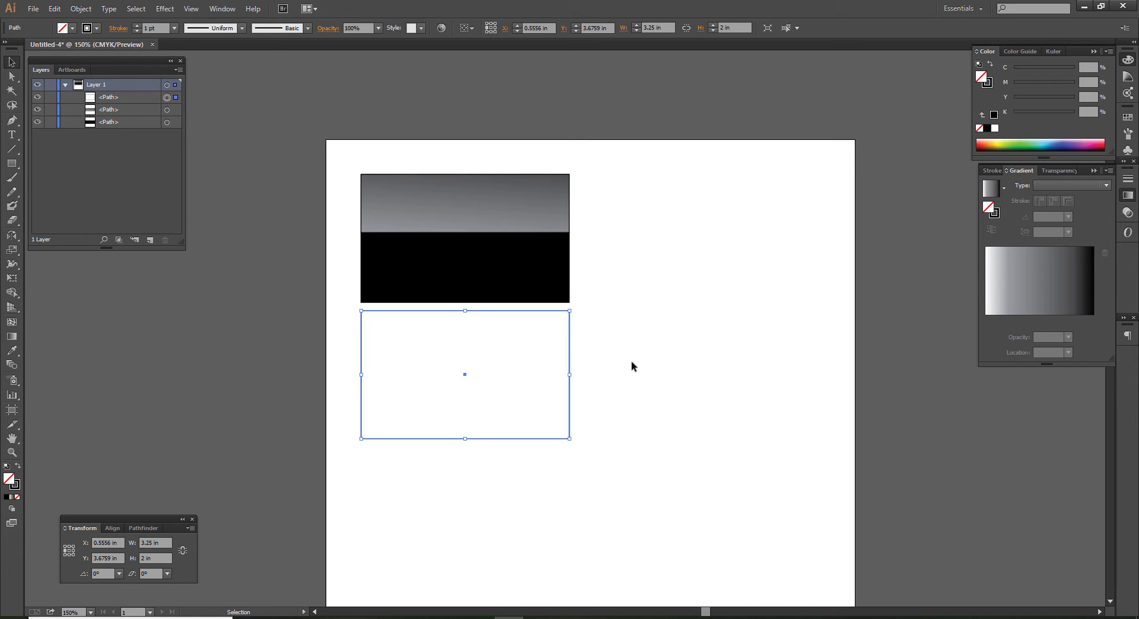
pyautogui.click(630, 366)
pyautogui.click(11, 123)
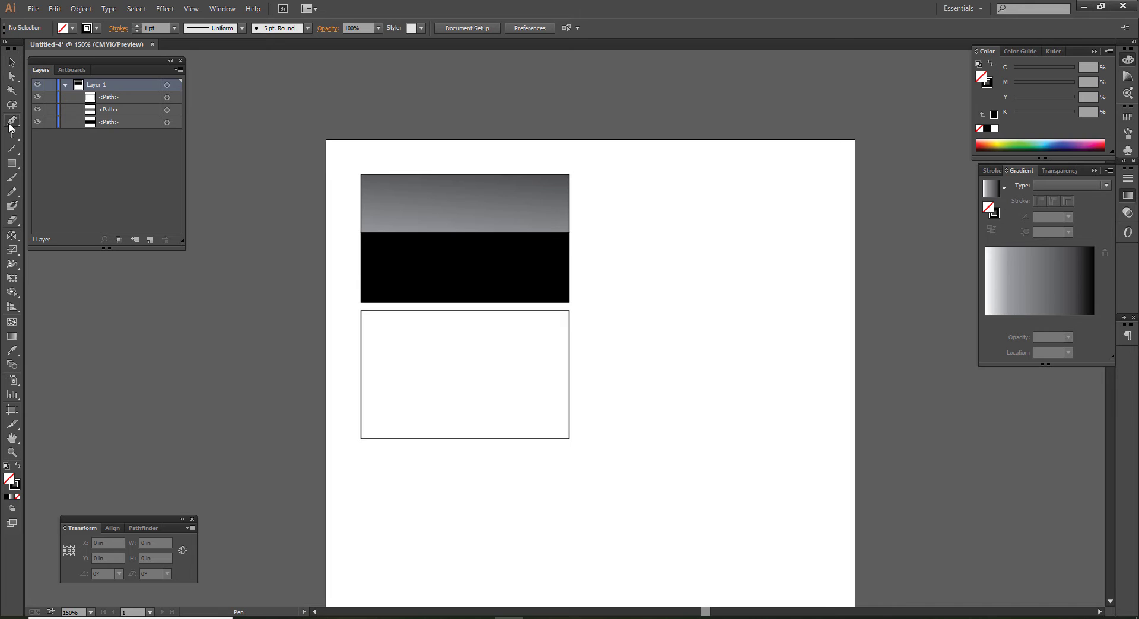
pyautogui.click(368, 443)
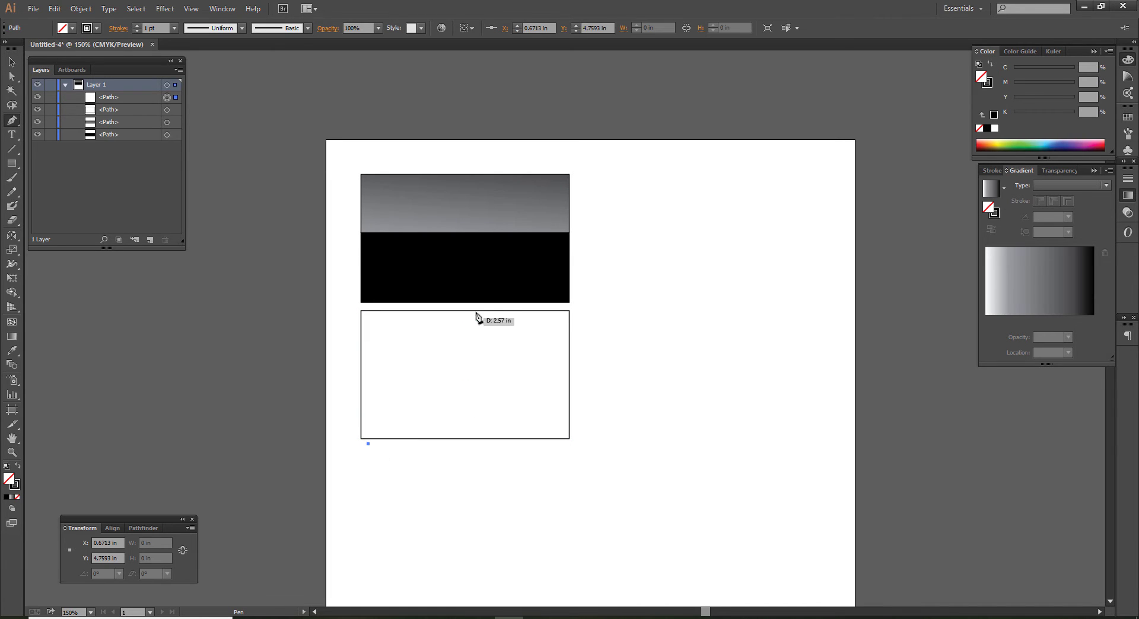
pyautogui.click(484, 306)
pyautogui.press('v')
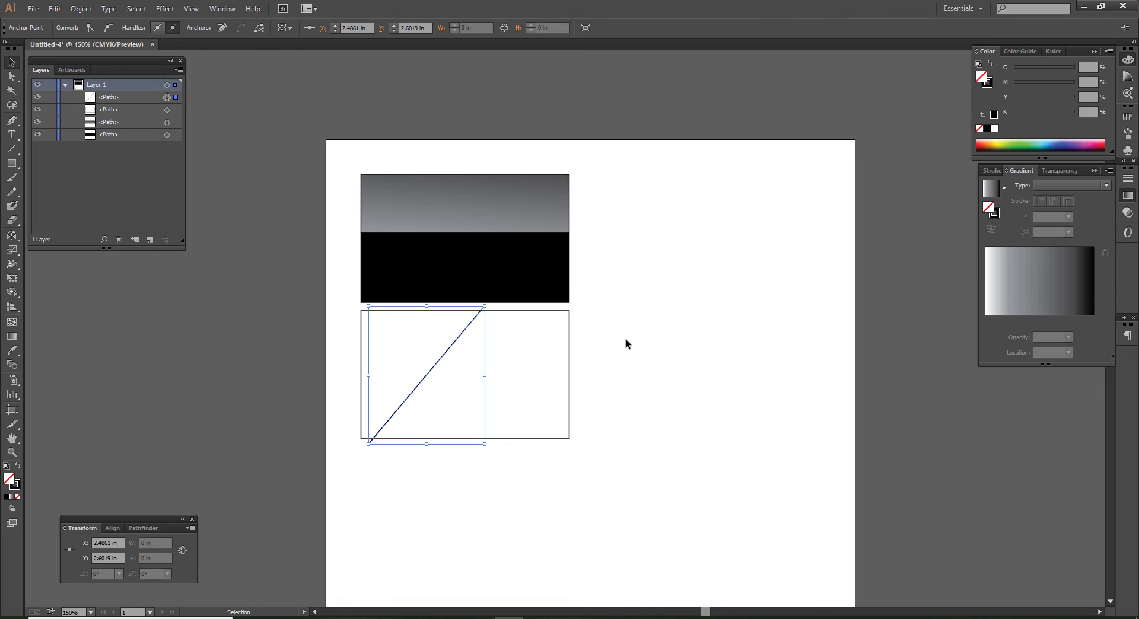
# Split the lower card along the diagonal line with Shape Builder
pyautogui.moveTo(331, 352); pyautogui.dragTo(728, 478)
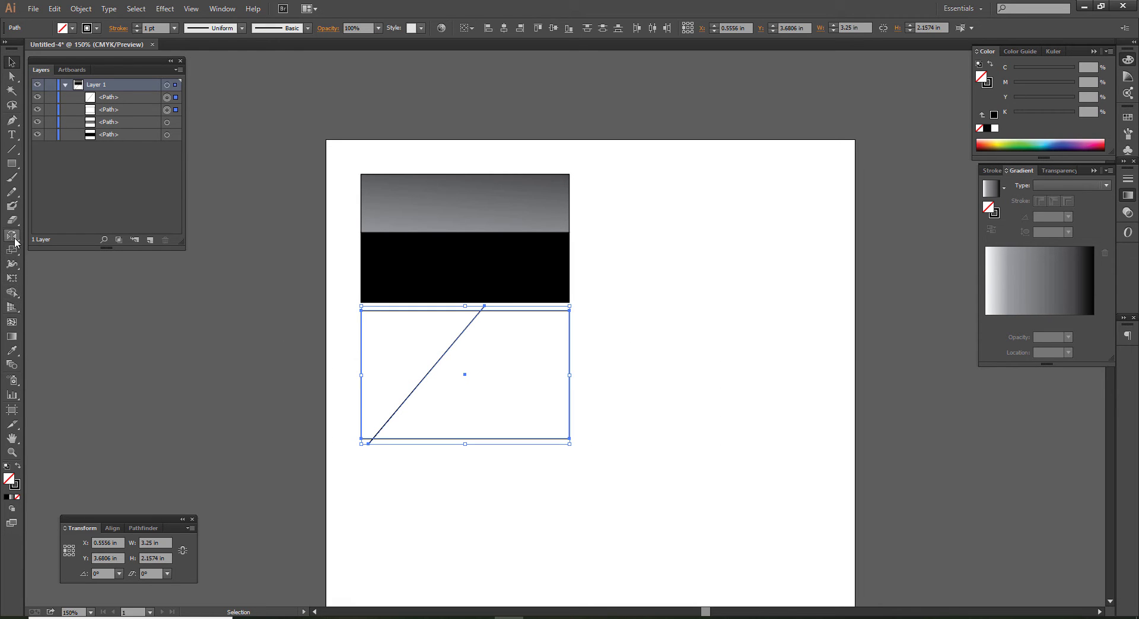
pyautogui.click(15, 295)
pyautogui.click(399, 386)
# Fill the left triangle solid black and delete the two stray line fragments
pyautogui.press('v')
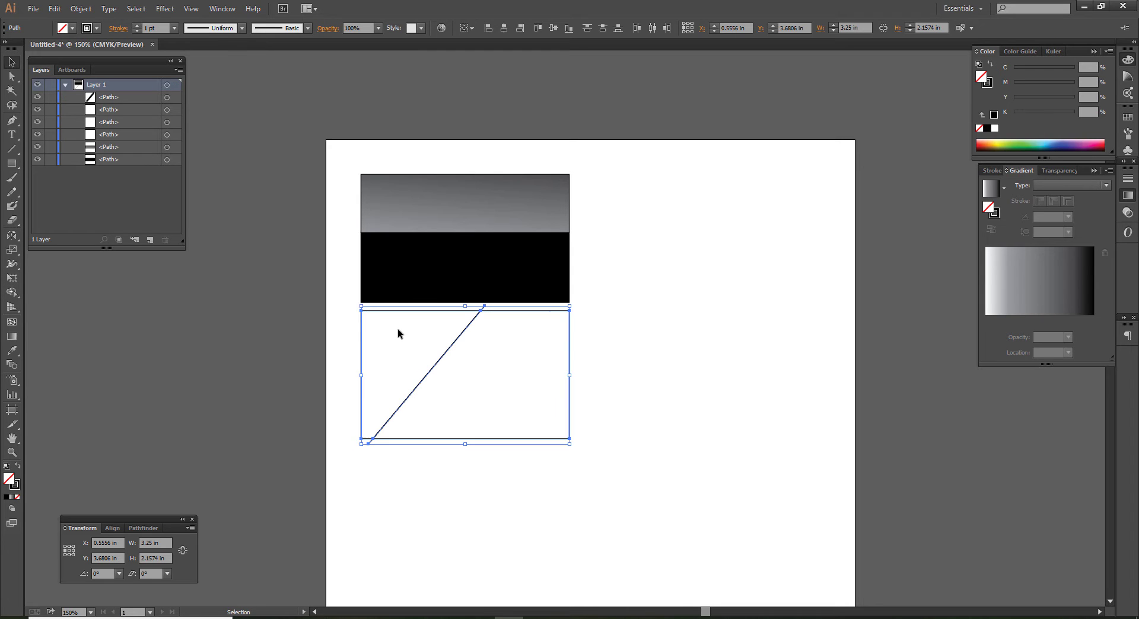
pyautogui.click(391, 331)
pyautogui.hotkey('shift', 'x')
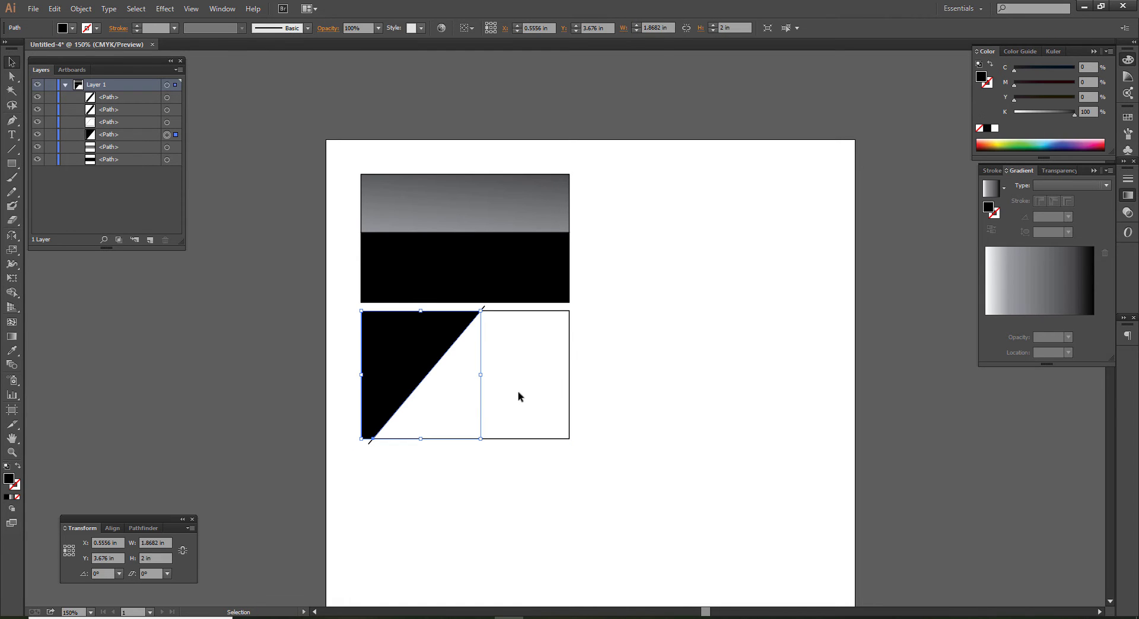
pyautogui.click(368, 443)
pyautogui.press('Delete')
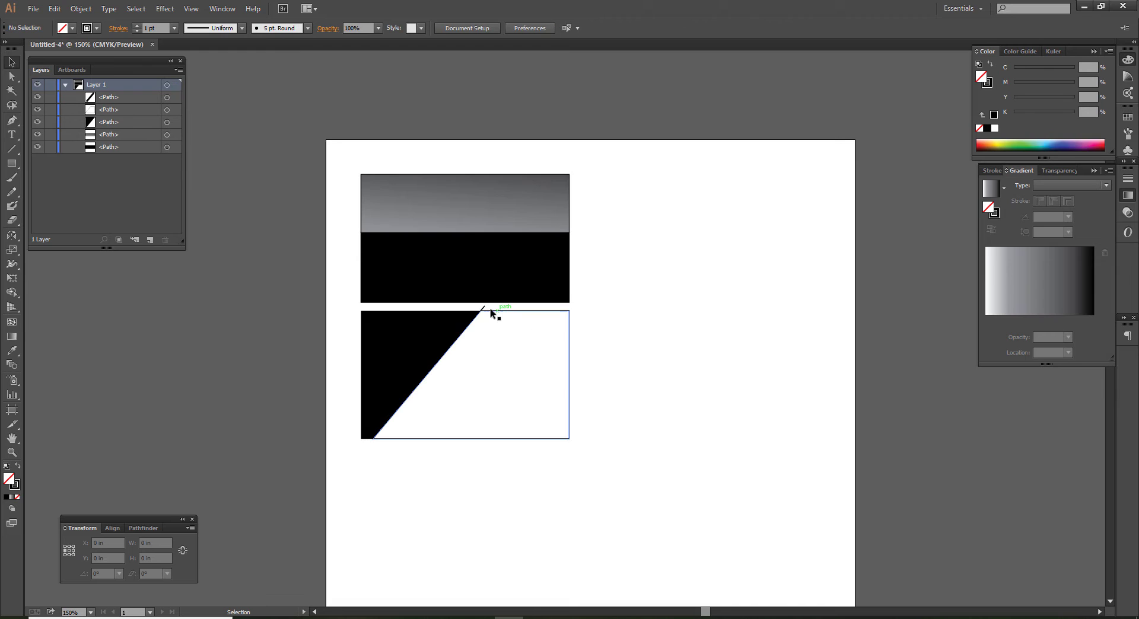
pyautogui.click(490, 309)
pyautogui.press('Delete')
# Fill the right-hand diagonal piece solid black
pyautogui.scroll(1, 474, 376)
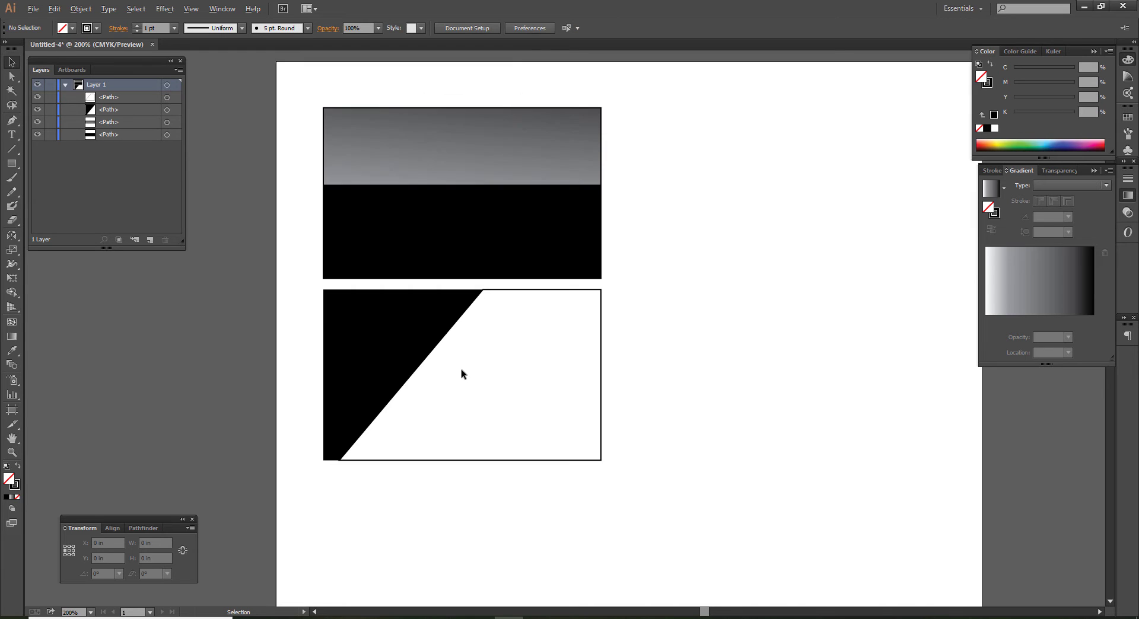
pyautogui.moveTo(722, 466); pyautogui.dragTo(572, 386)
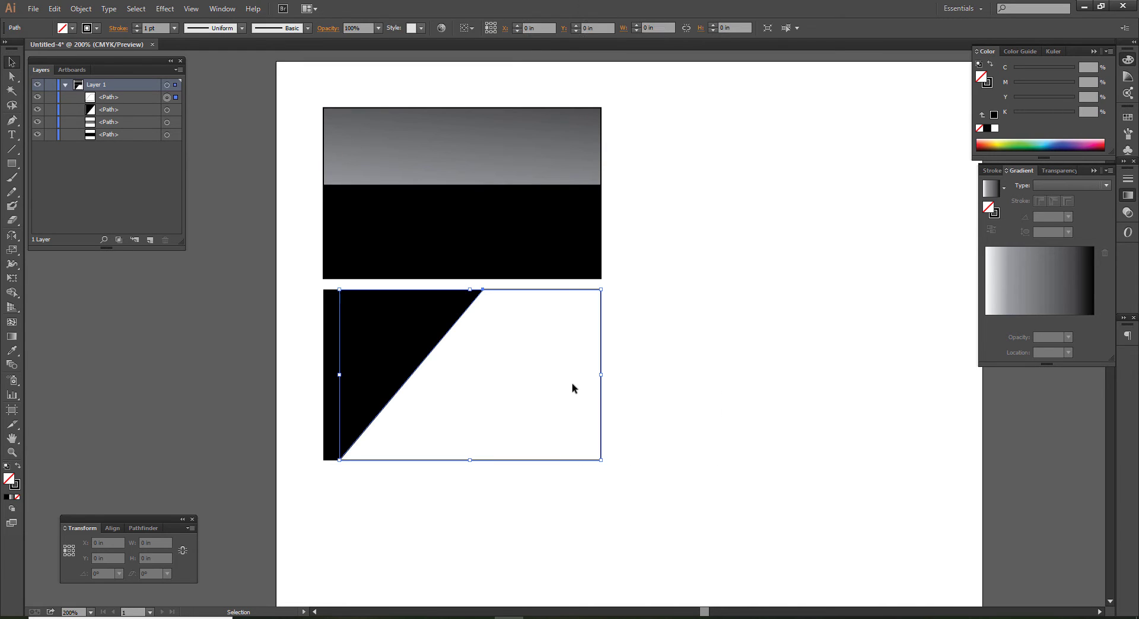
pyautogui.hotkey('shift', 'x')
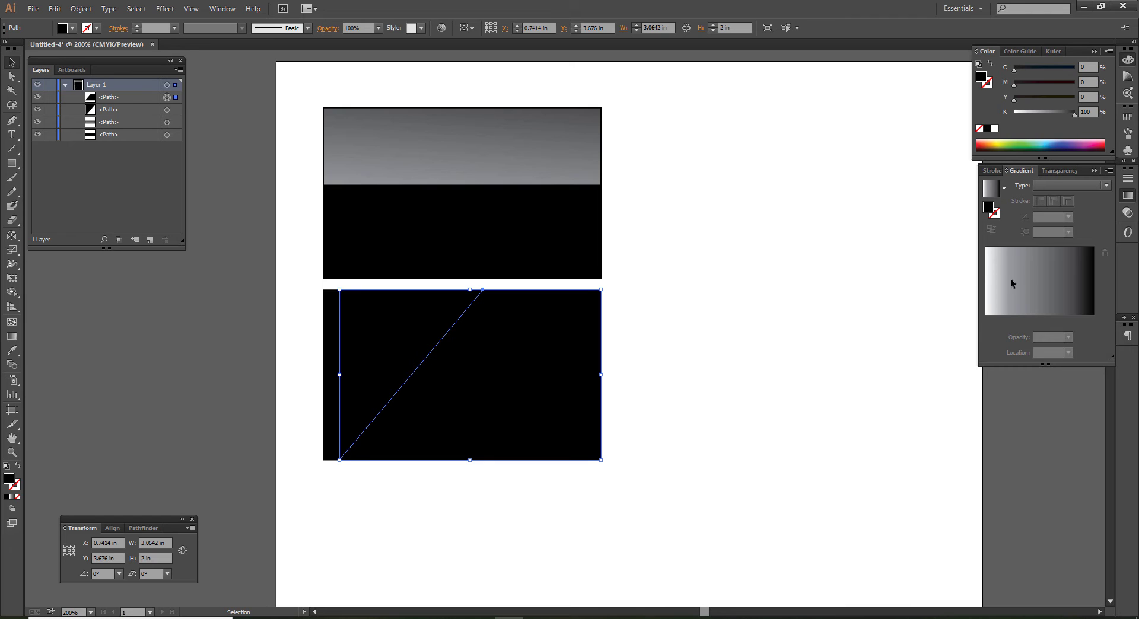
# Try a grey gradient on the right piece, then undo it
pyautogui.click(1011, 284)
pyautogui.click(734, 375)
pyautogui.hotkey('ctrl', 'z')
# Set the right diagonal piece's fill to 94% K dark grey
pyautogui.click(1059, 112)
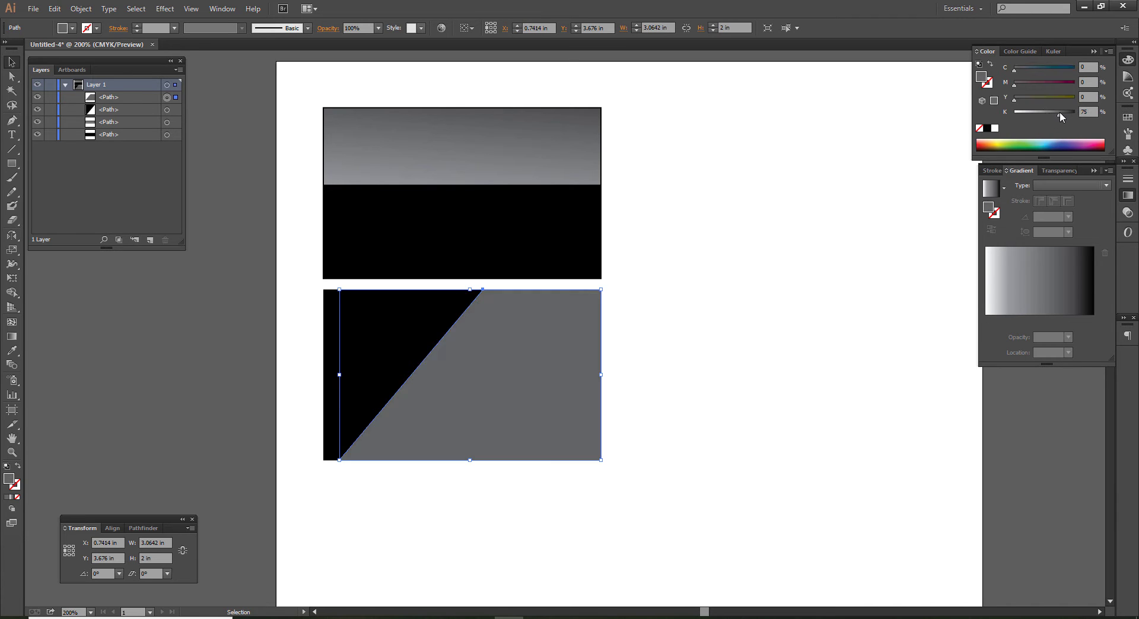
pyautogui.moveTo(1059, 111); pyautogui.dragTo(1072, 112)
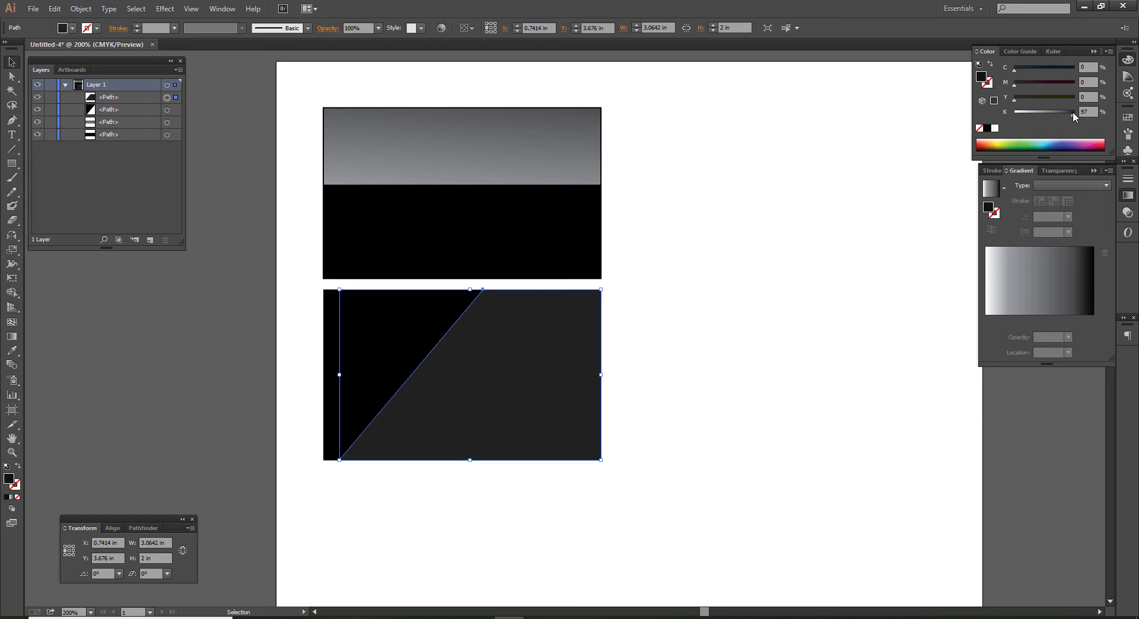
pyautogui.click(809, 343)
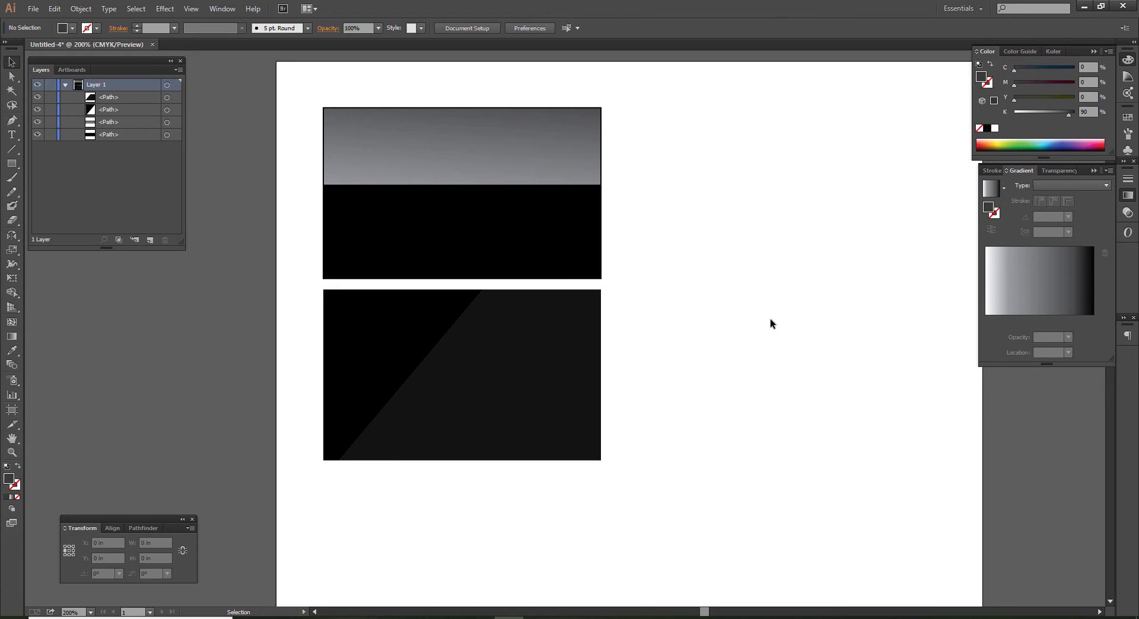
pyautogui.click(563, 356)
pyautogui.moveTo(1075, 115); pyautogui.dragTo(1071, 113)
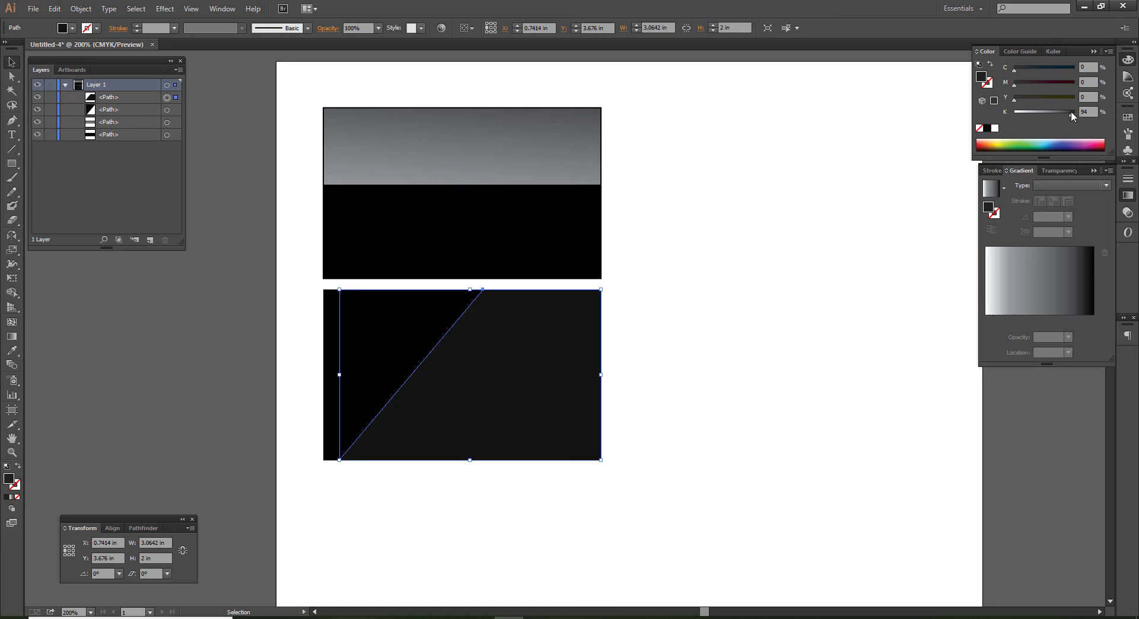
pyautogui.click(718, 322)
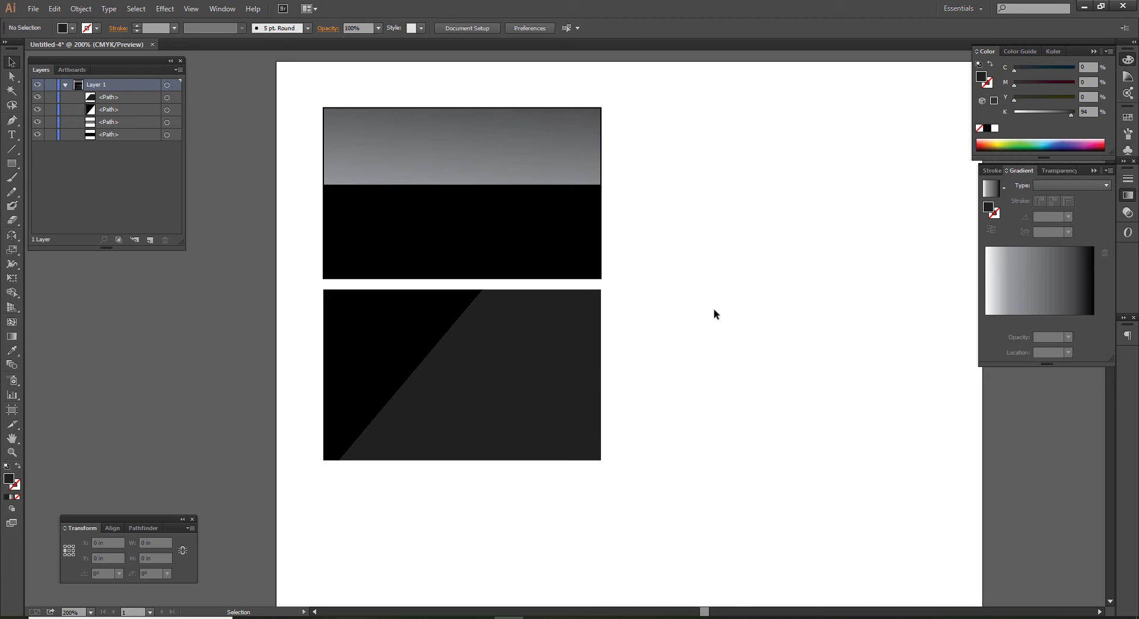
# Alt-drag a slightly offset duplicate of the black triangle and select the copy
pyautogui.moveTo(419, 348); pyautogui.dragTo(422, 350)
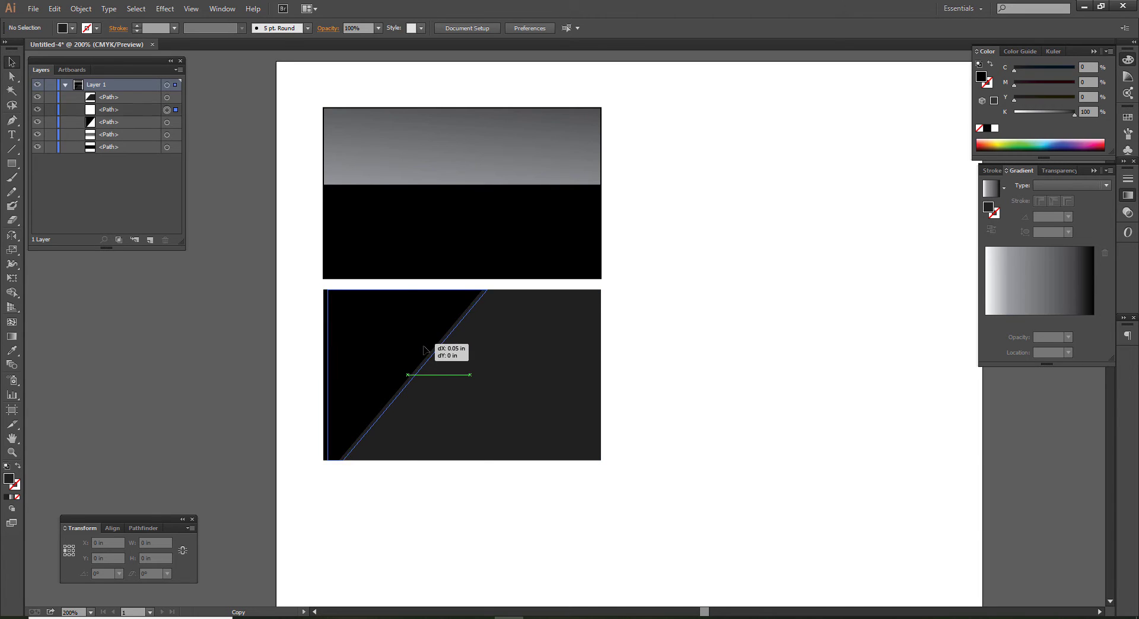
pyautogui.click(720, 348)
pyautogui.click(418, 330)
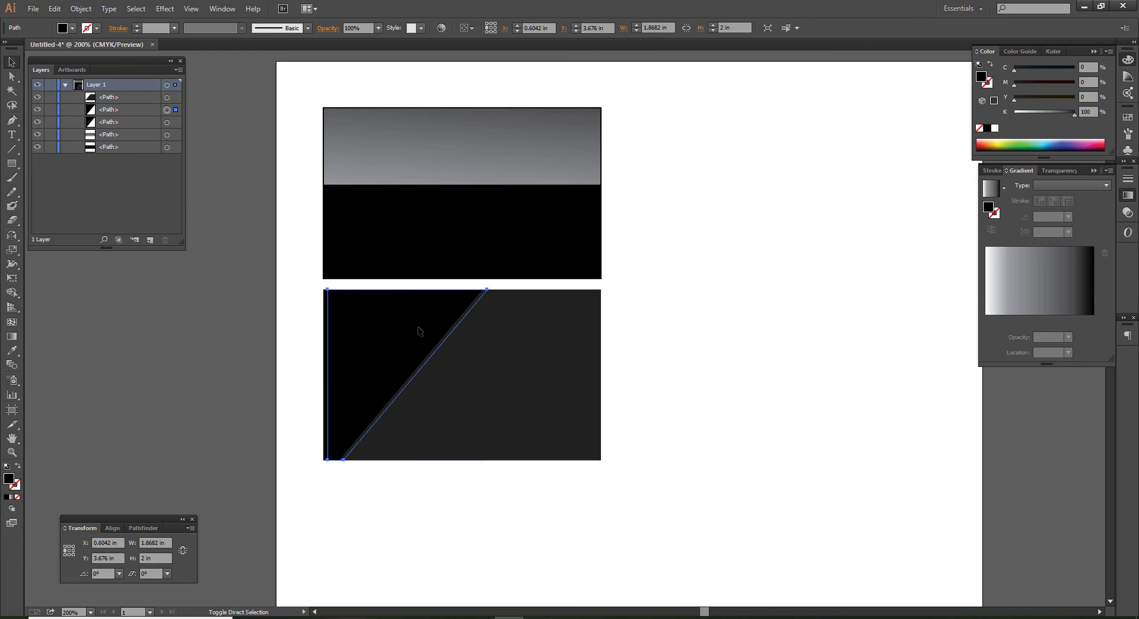
pyautogui.click(418, 331)
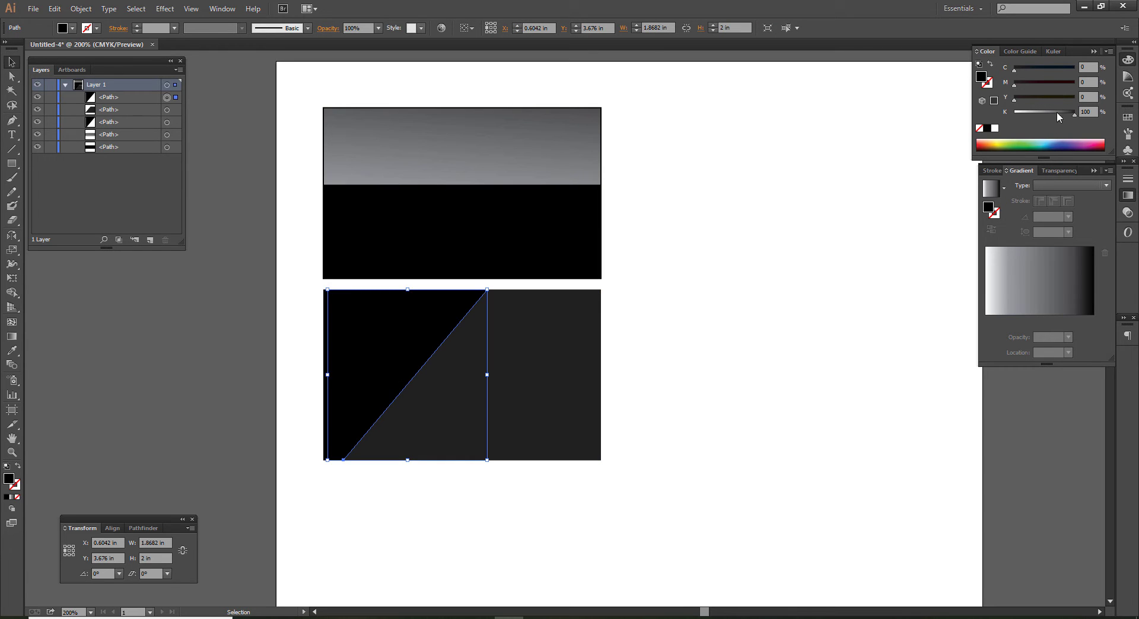
# Tint the triangle copy 91% K dark grey
pyautogui.click(1066, 111)
pyautogui.moveTo(1066, 113); pyautogui.dragTo(1072, 115)
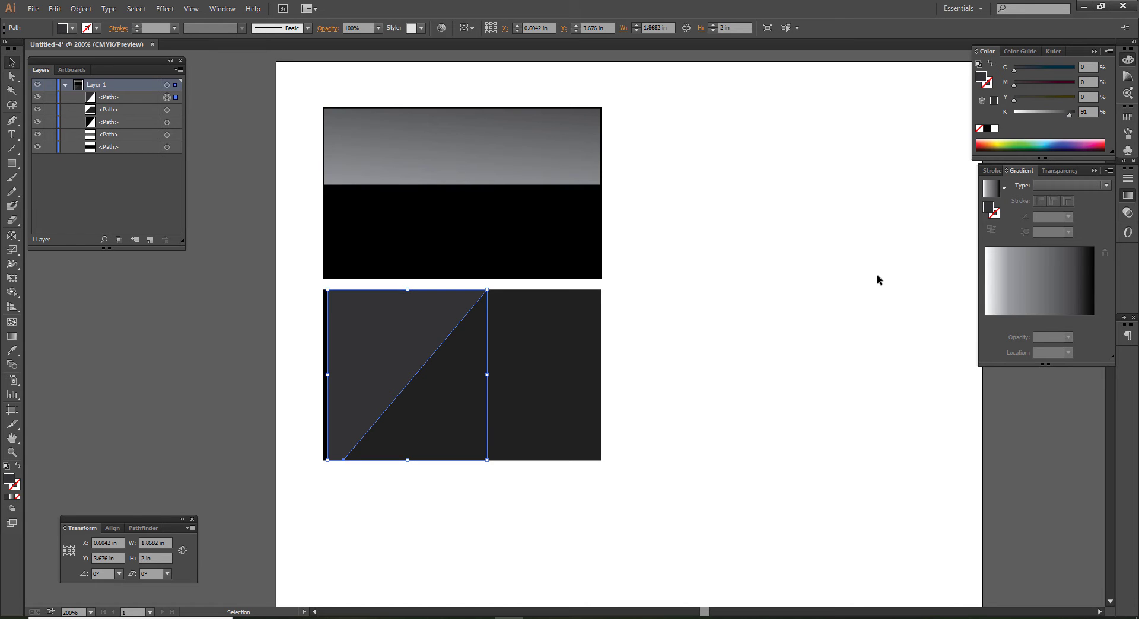
pyautogui.click(831, 291)
pyautogui.scroll(2, 475, 372)
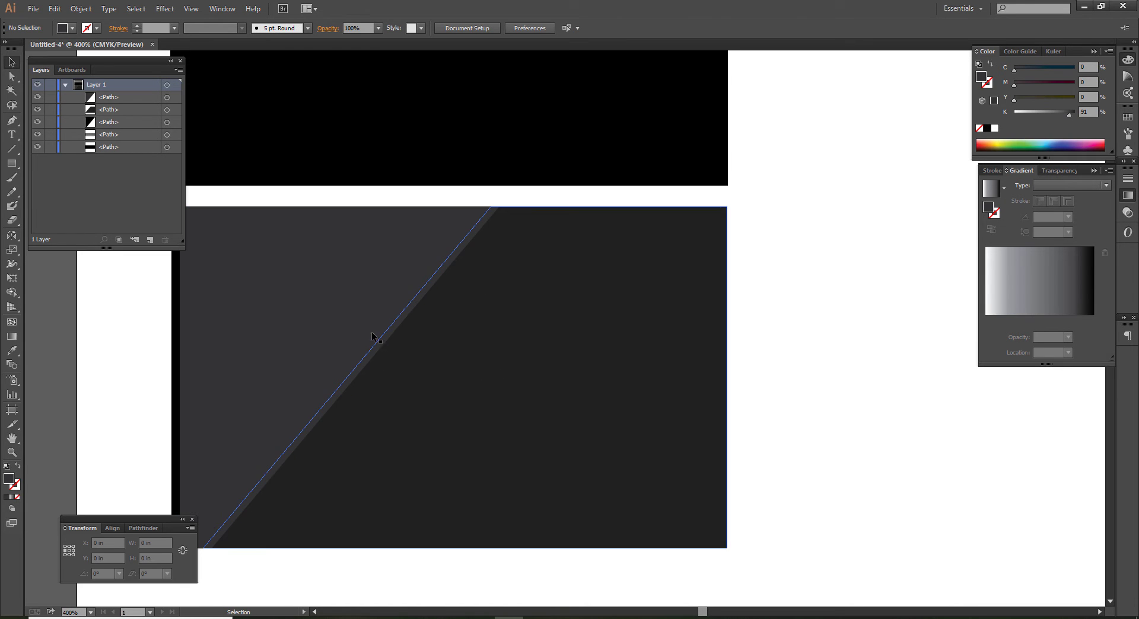
pyautogui.hscroll(-3, 503, 273)
# Move the grey triangle copy behind the black triangle using hide and Bring Forward
pyautogui.scroll(-1, 503, 272)
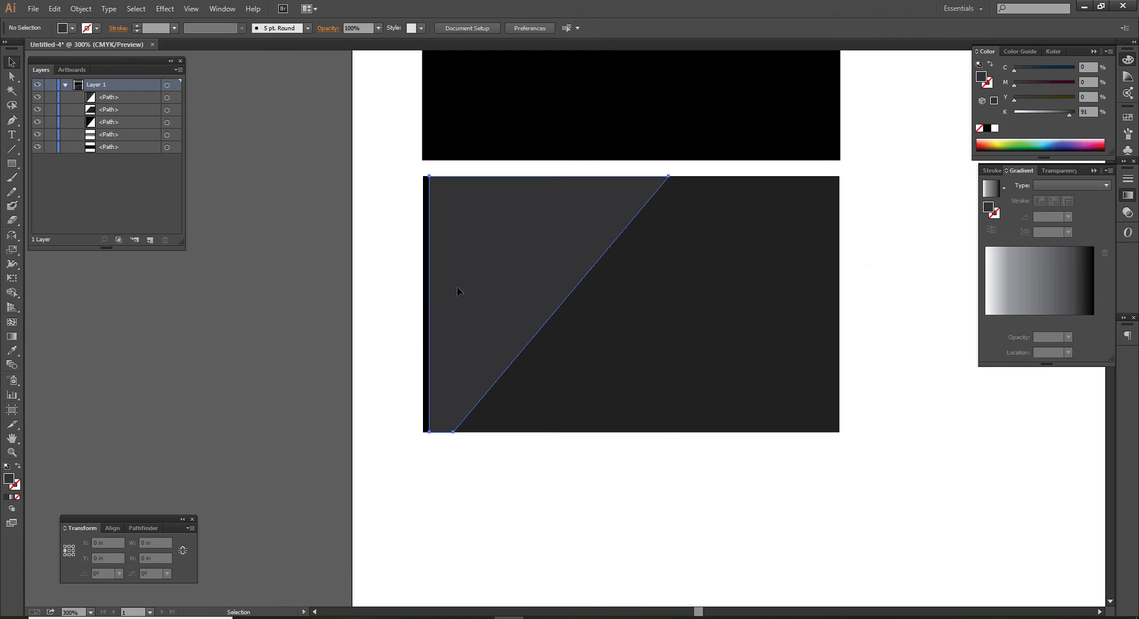
pyautogui.click(457, 290)
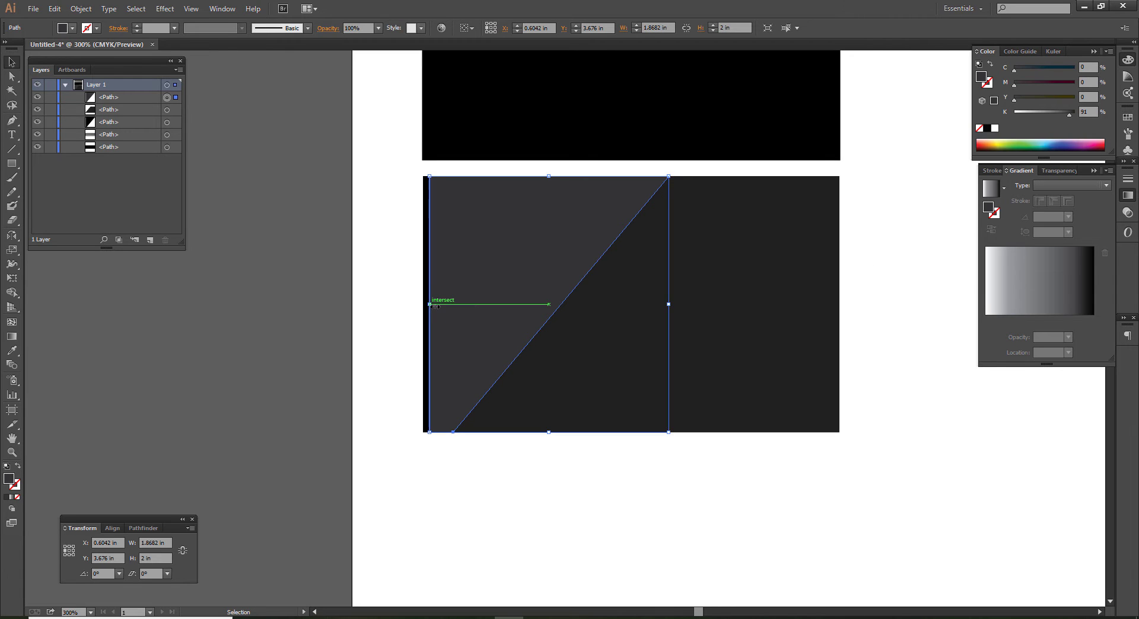
pyautogui.press('a')
pyautogui.hotkey('ctrl', '3')
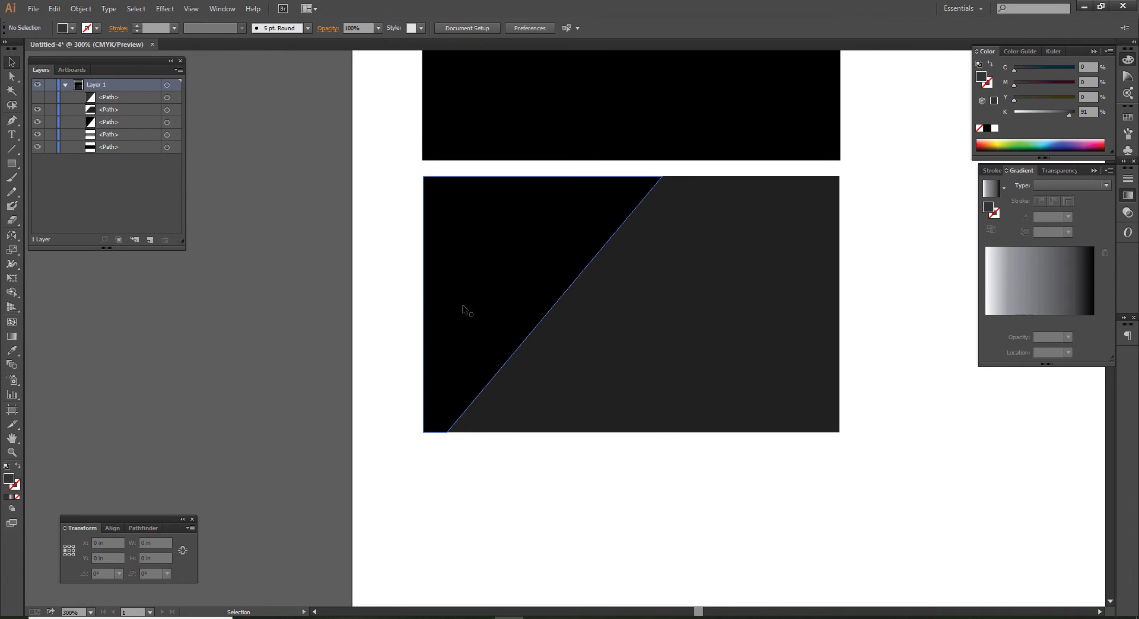
pyautogui.click(461, 304)
pyautogui.hotkey('ctrl', ']')
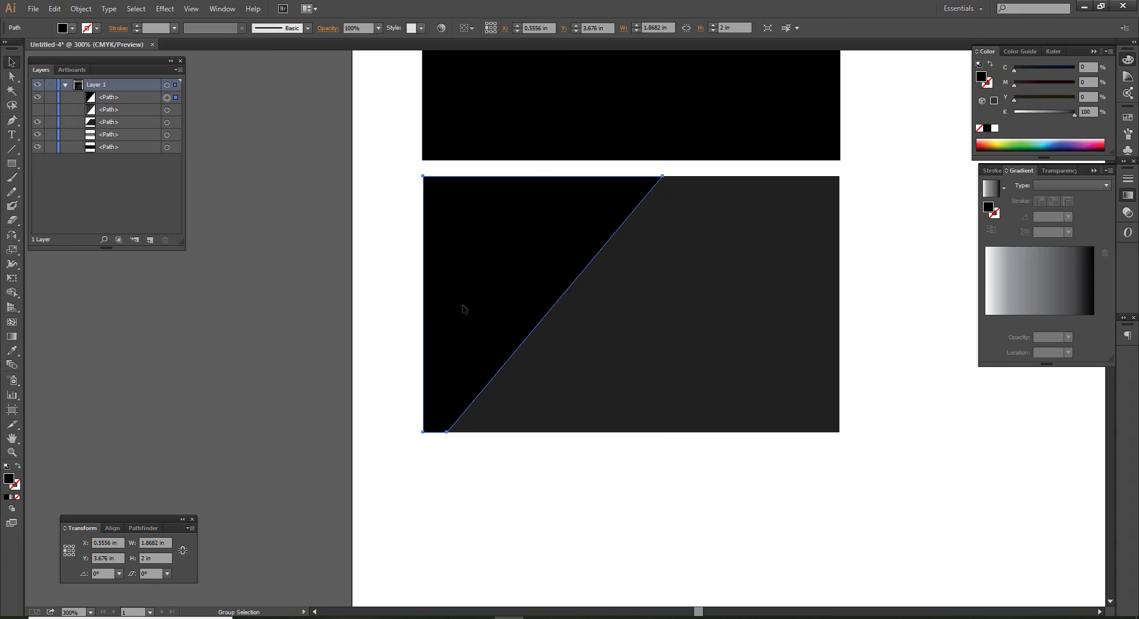
pyautogui.hotkey('ctrl', 'alt', '3')
# Select the grey copy behind the black triangle and start a Gaussian Blur
pyautogui.click(473, 521)
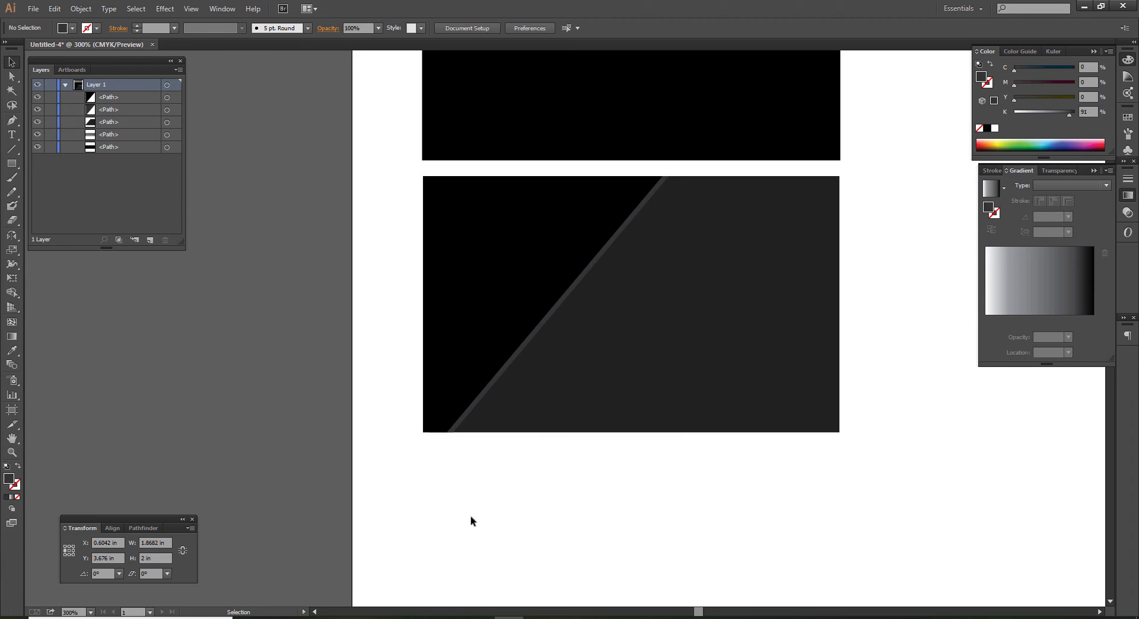
pyautogui.click(595, 267)
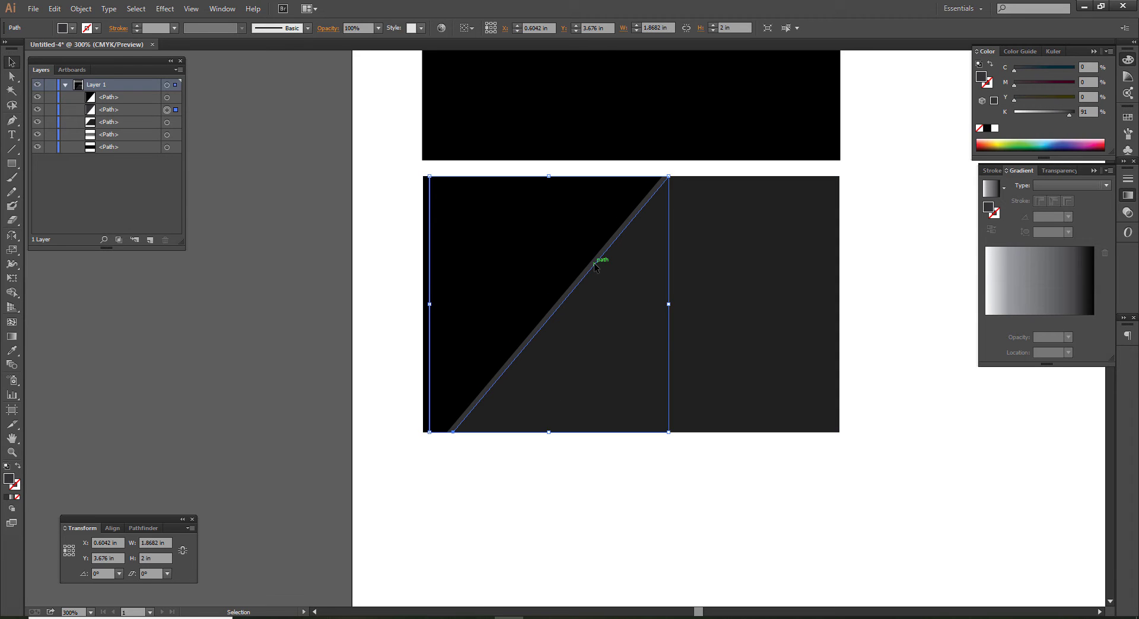
pyautogui.click(163, 9)
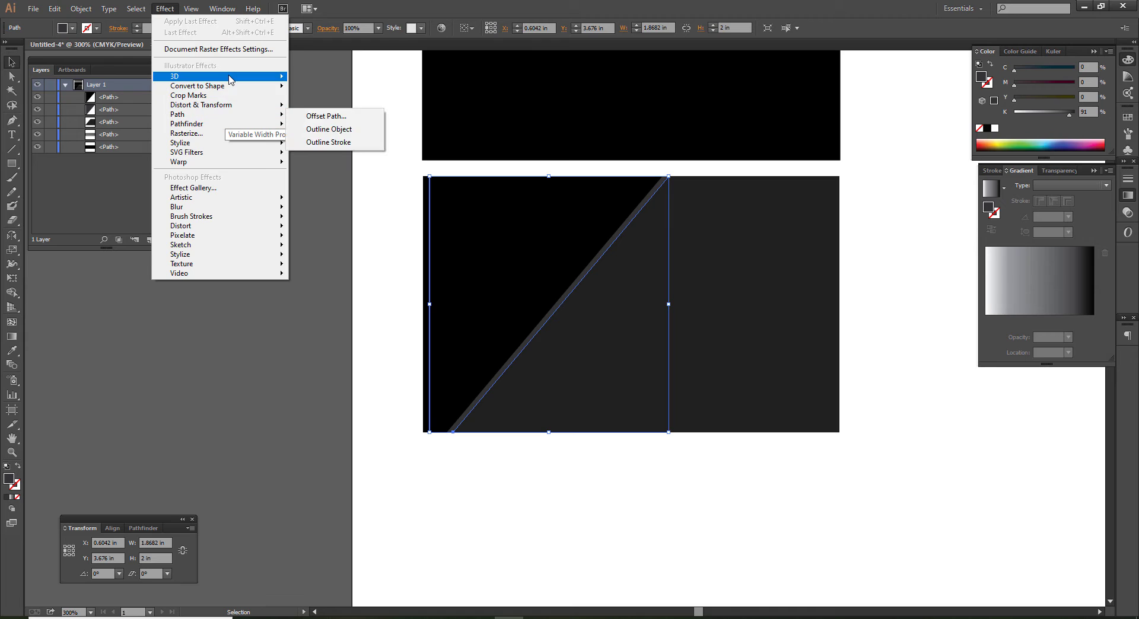
pyautogui.moveTo(218, 206)
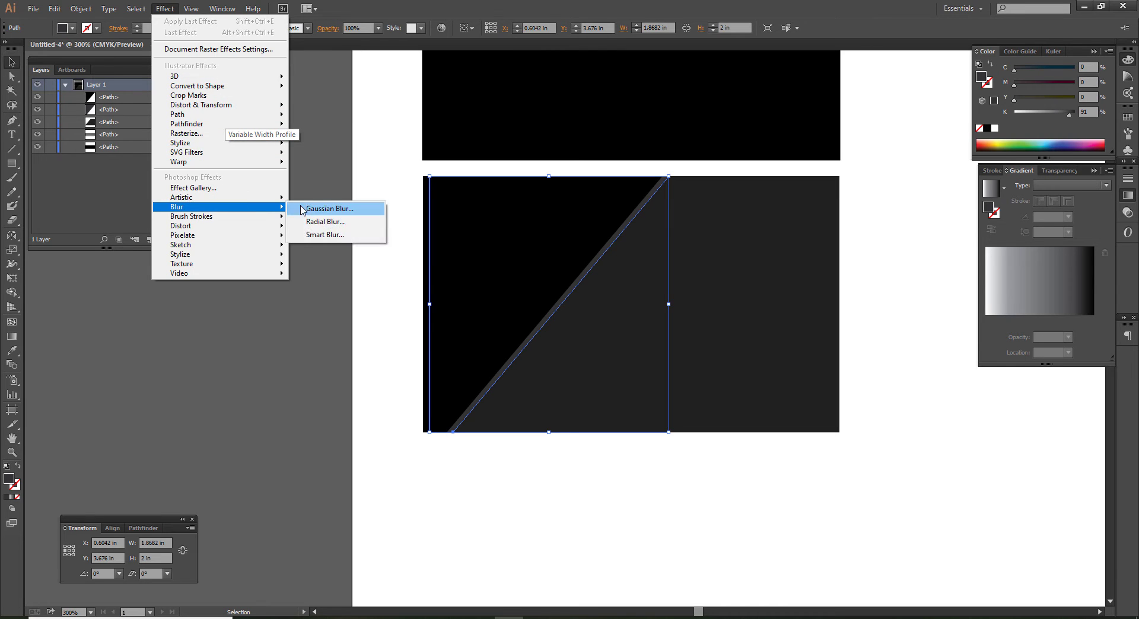
# Apply a 5.9 px Gaussian Blur to the grey diagonal strip
pyautogui.click(320, 210)
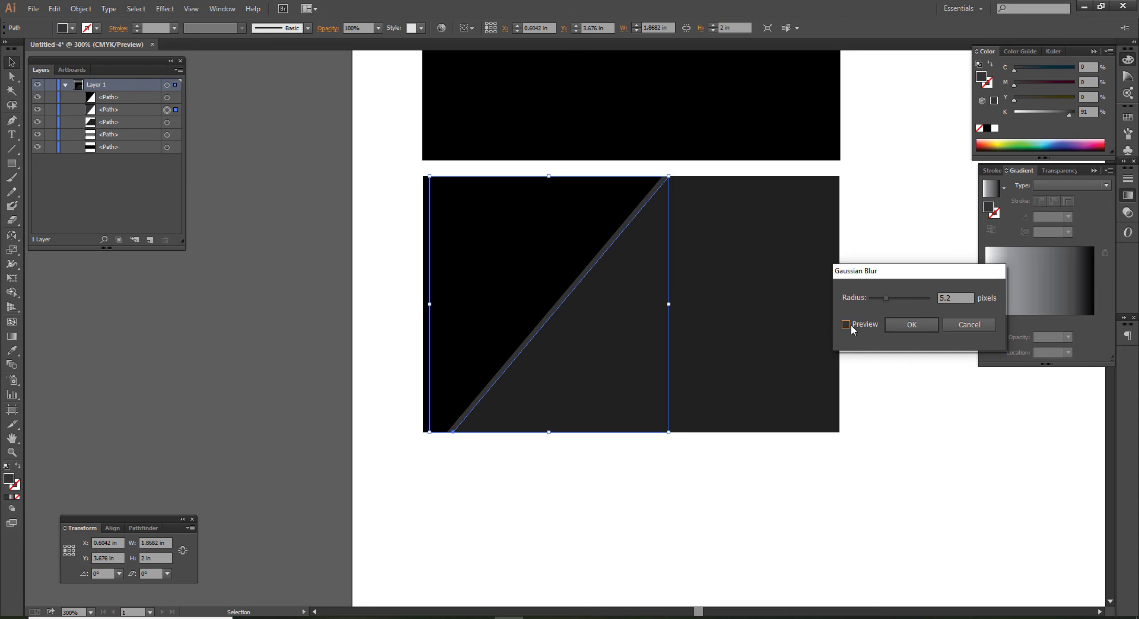
pyautogui.click(846, 325)
pyautogui.moveTo(892, 297); pyautogui.dragTo(888, 303)
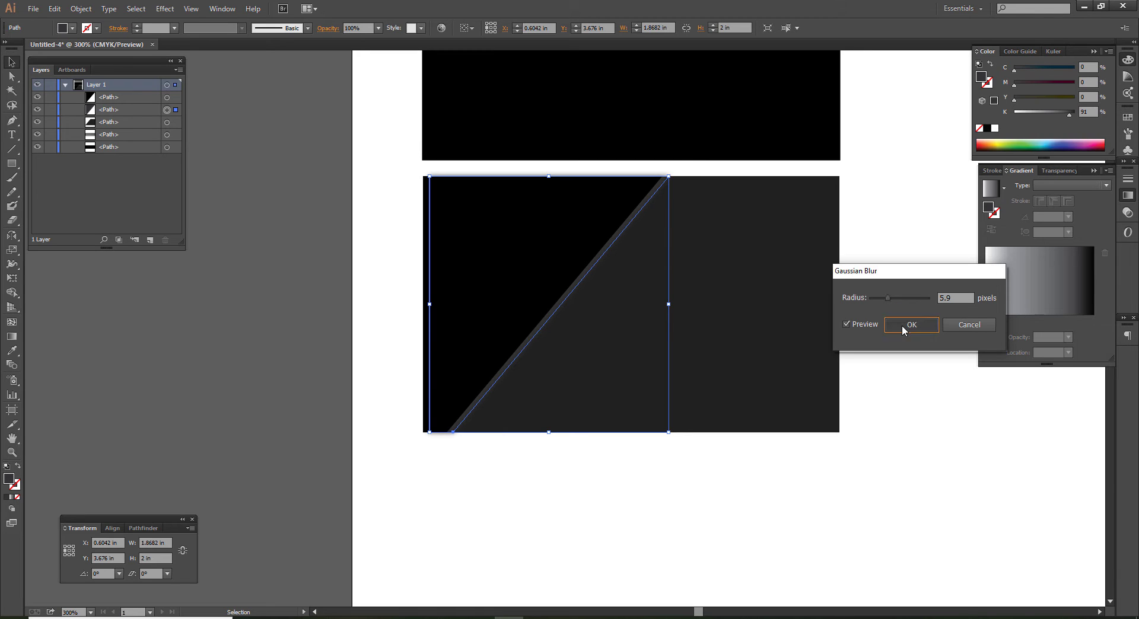
pyautogui.click(902, 325)
# Give the left front triangle a 91% K dark grey fill
pyautogui.moveTo(1065, 111); pyautogui.dragTo(1077, 111)
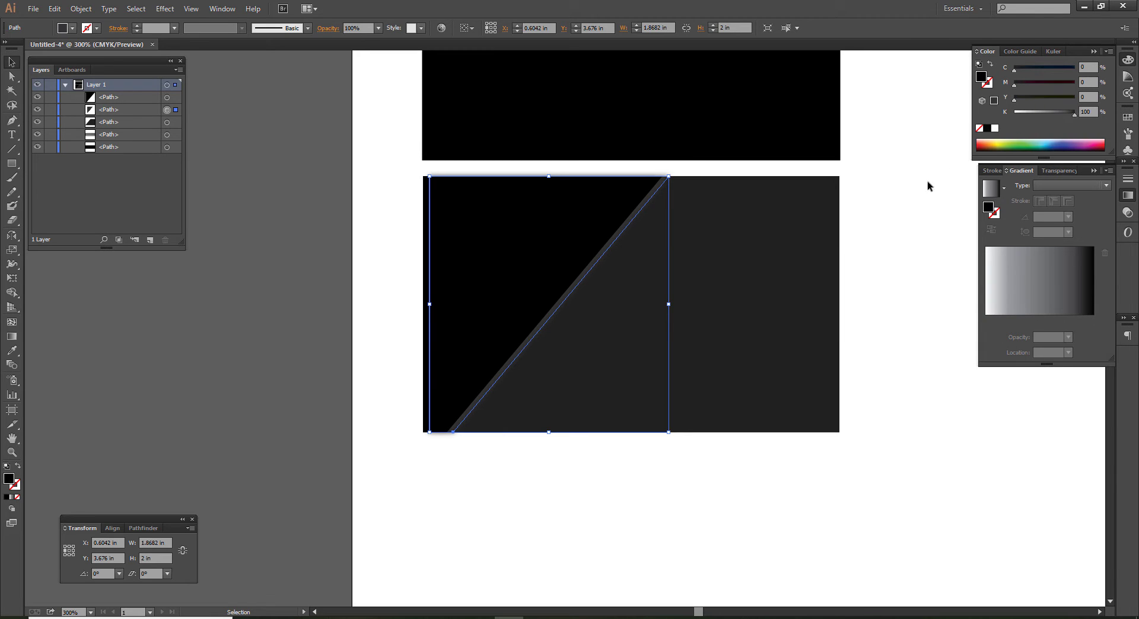
pyautogui.click(907, 191)
pyautogui.click(521, 229)
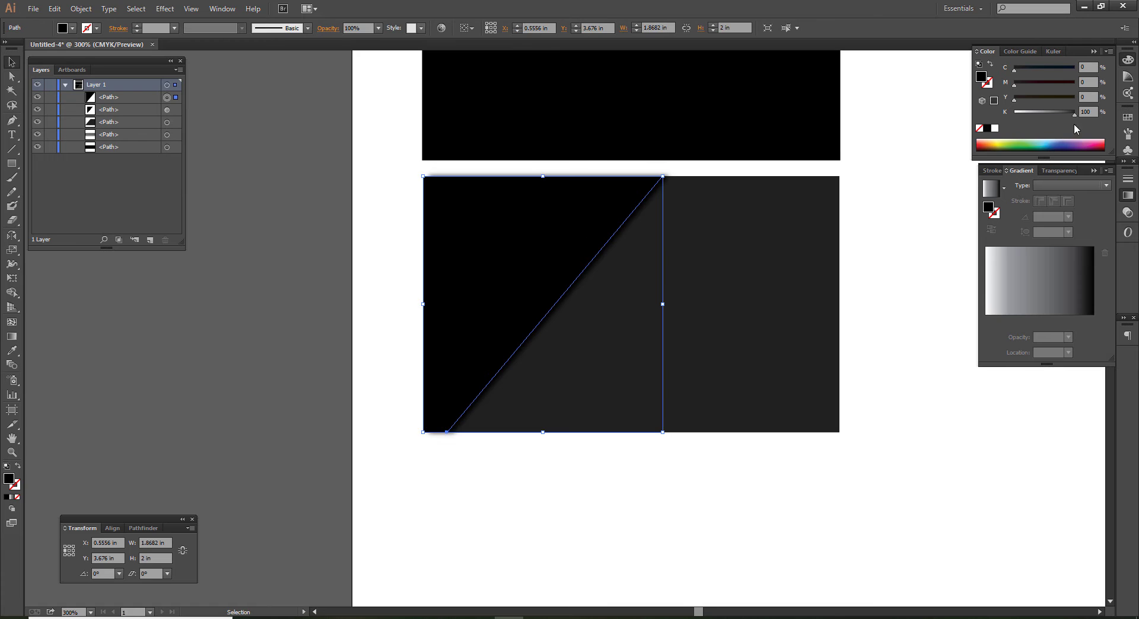
pyautogui.click(1055, 111)
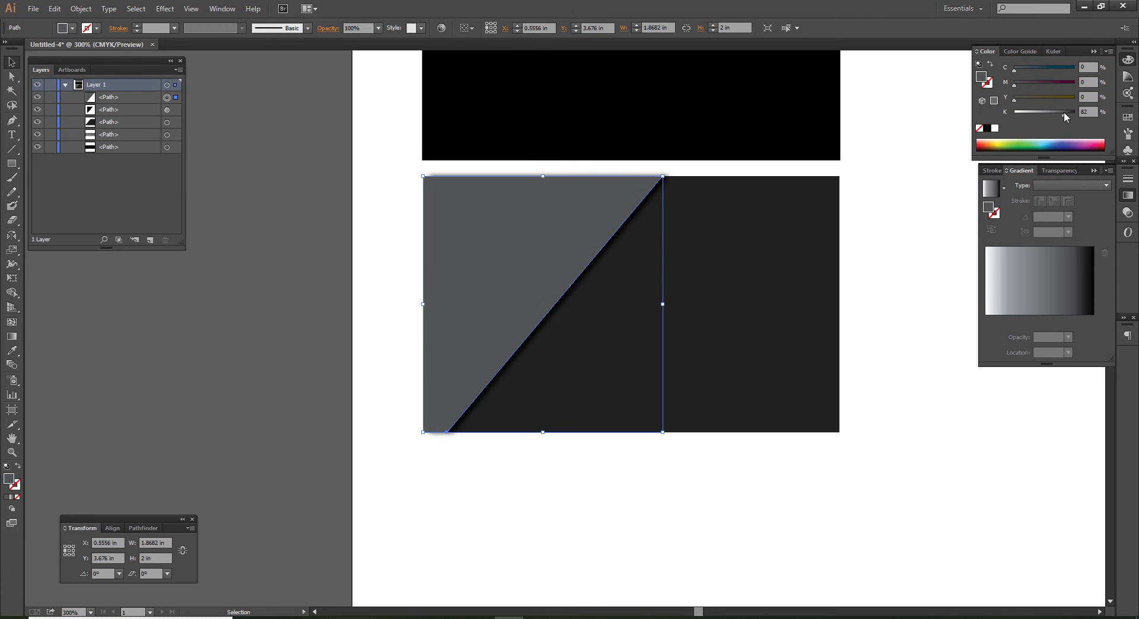
pyautogui.click(1069, 111)
pyautogui.click(902, 241)
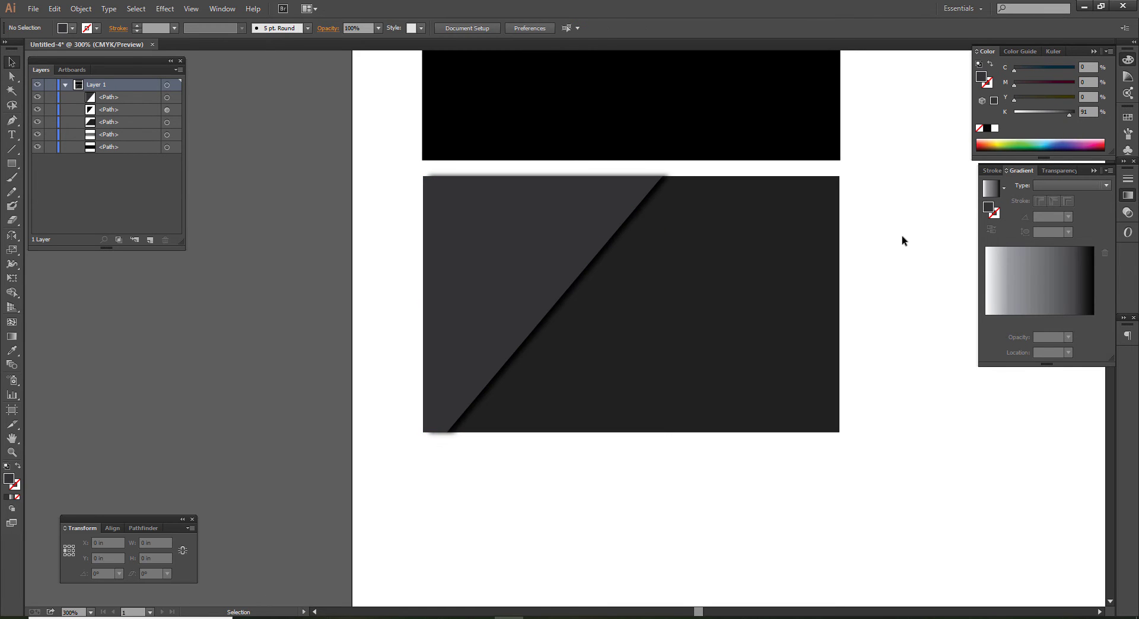
# Draw a wide rectangular stripe across the card and slant its left edge along the diagonal
pyautogui.moveTo(902, 241); pyautogui.dragTo(855, 245)
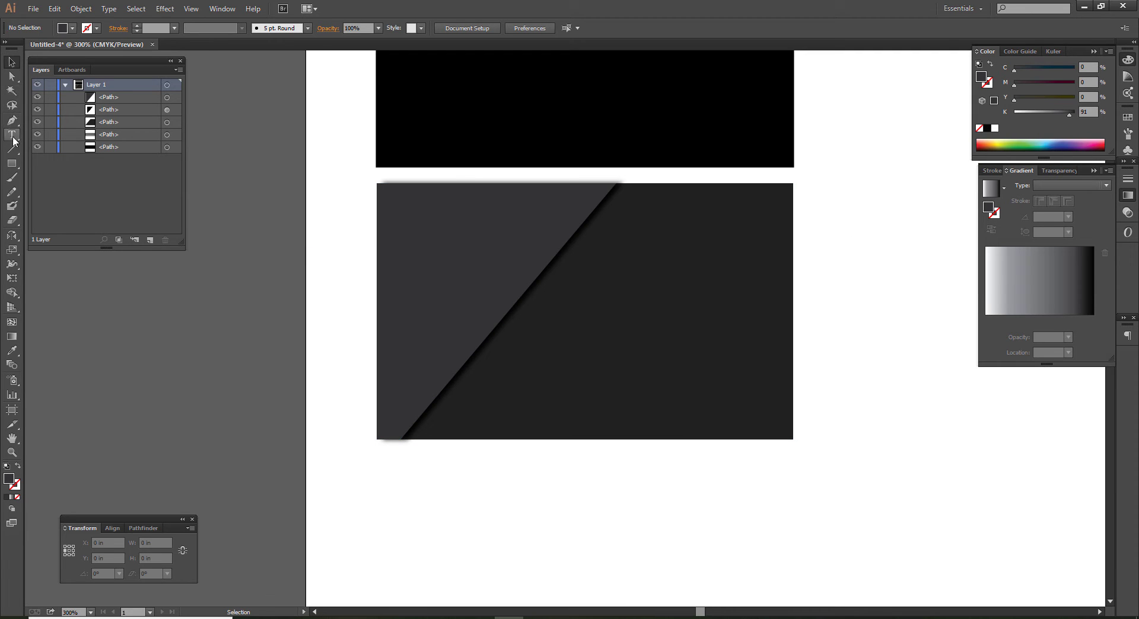
pyautogui.click(14, 165)
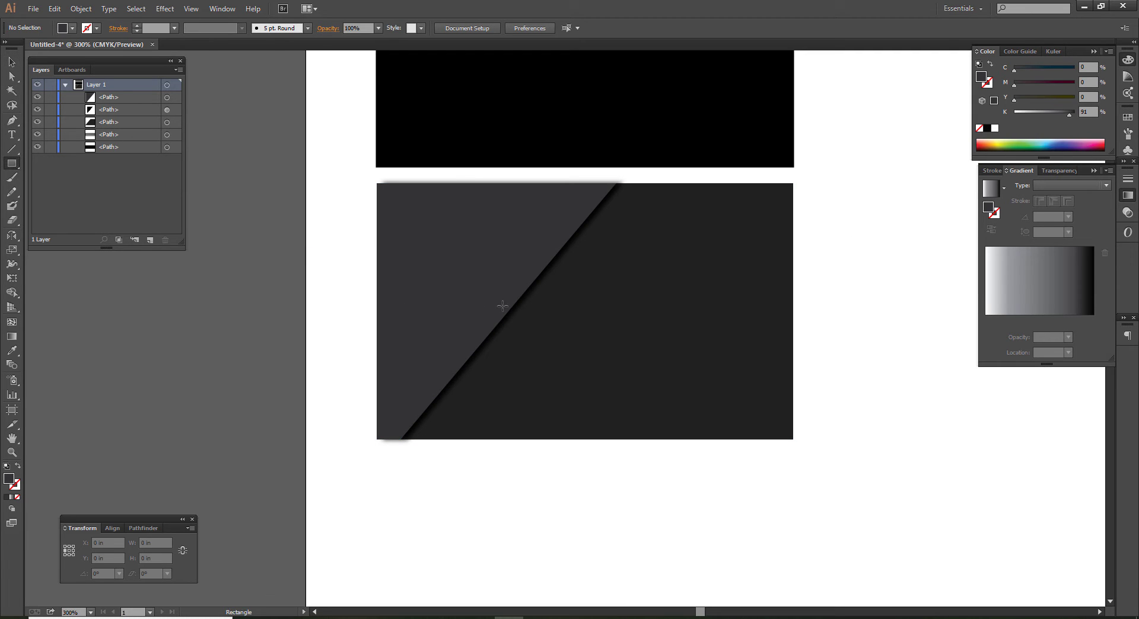
pyautogui.moveTo(525, 292); pyautogui.dragTo(793, 349)
pyautogui.press('v')
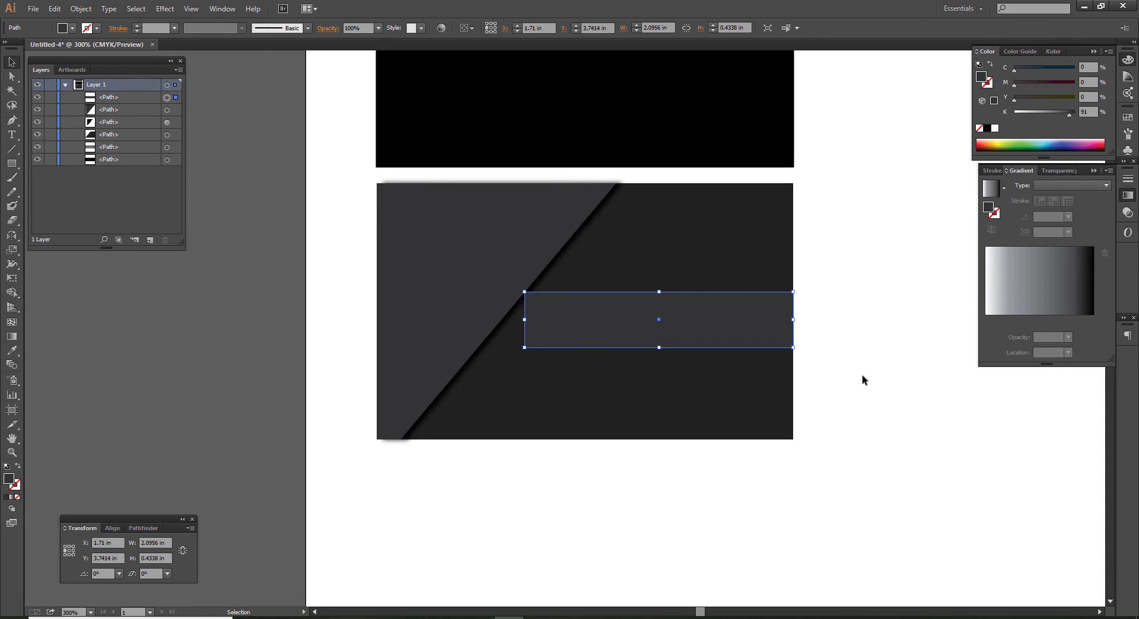
pyautogui.press('a')
pyautogui.moveTo(524, 348); pyautogui.dragTo(486, 349)
# Nudge the stripe's slanted left end slightly further left
pyautogui.keyDown('alt'); pyautogui.scroll(1, 490, 317); pyautogui.keyUp('alt')
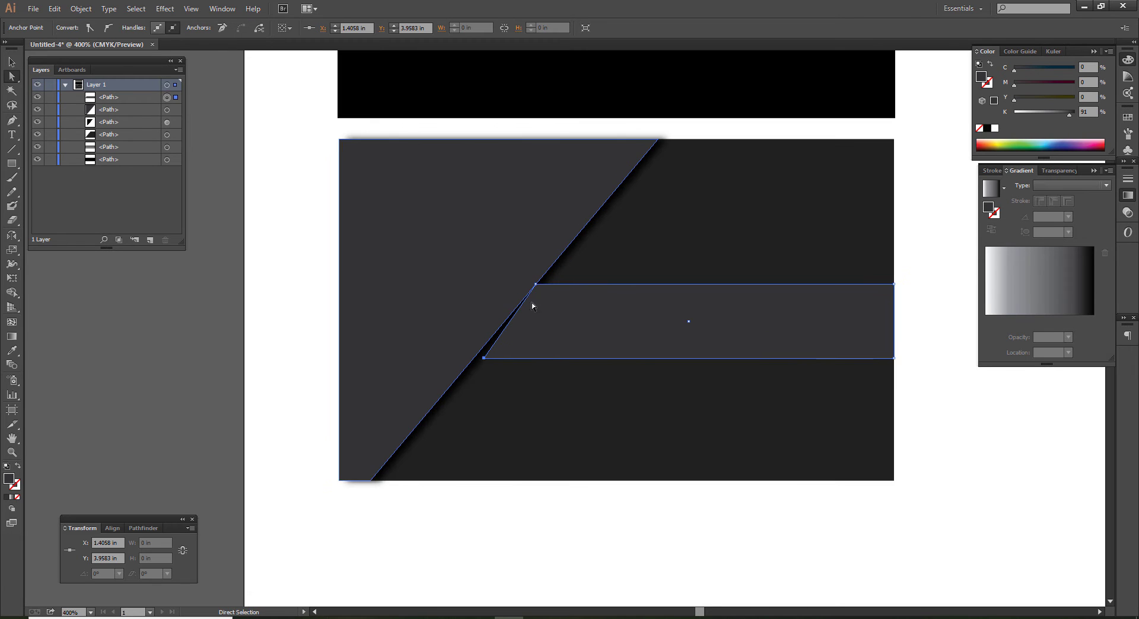
pyautogui.press('v')
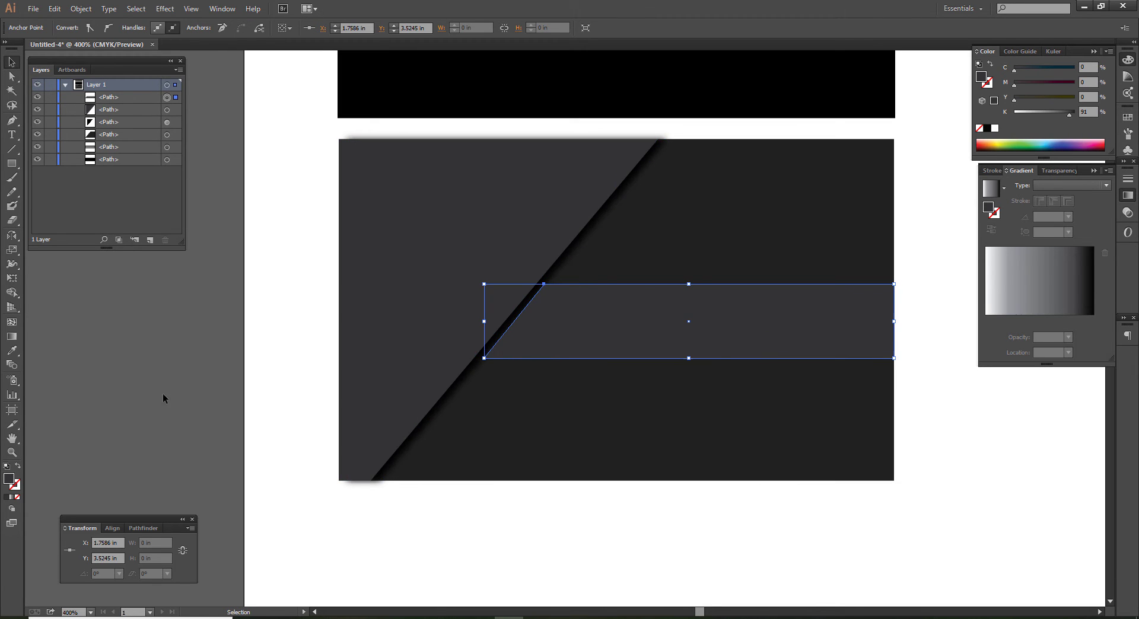
pyautogui.click(134, 383)
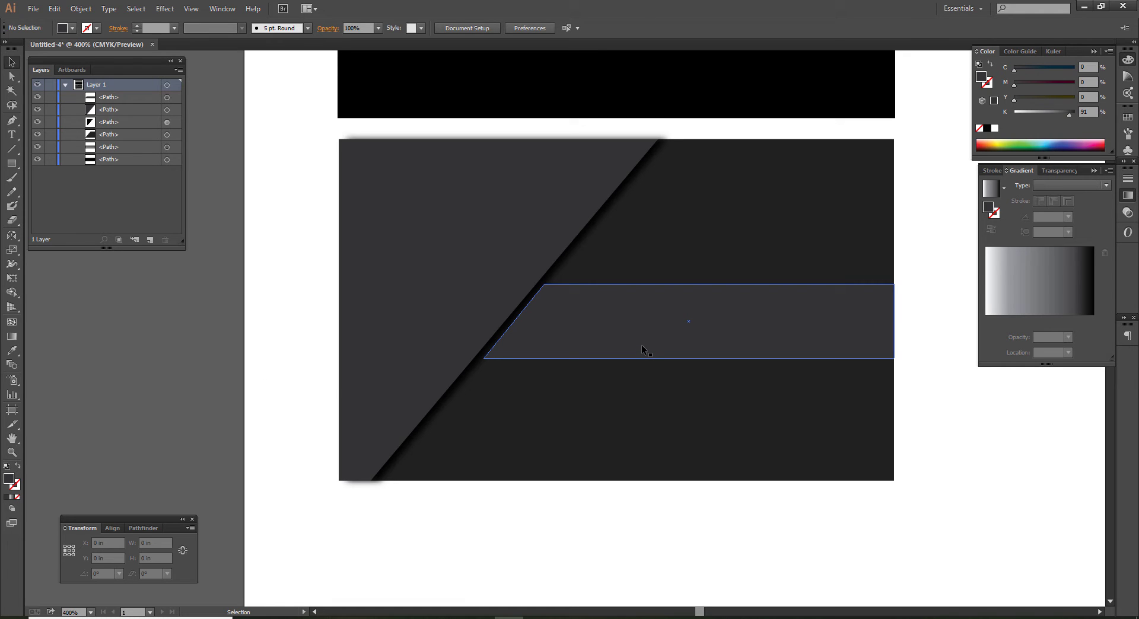
pyautogui.press('a')
pyautogui.moveTo(520, 321); pyautogui.dragTo(514, 320)
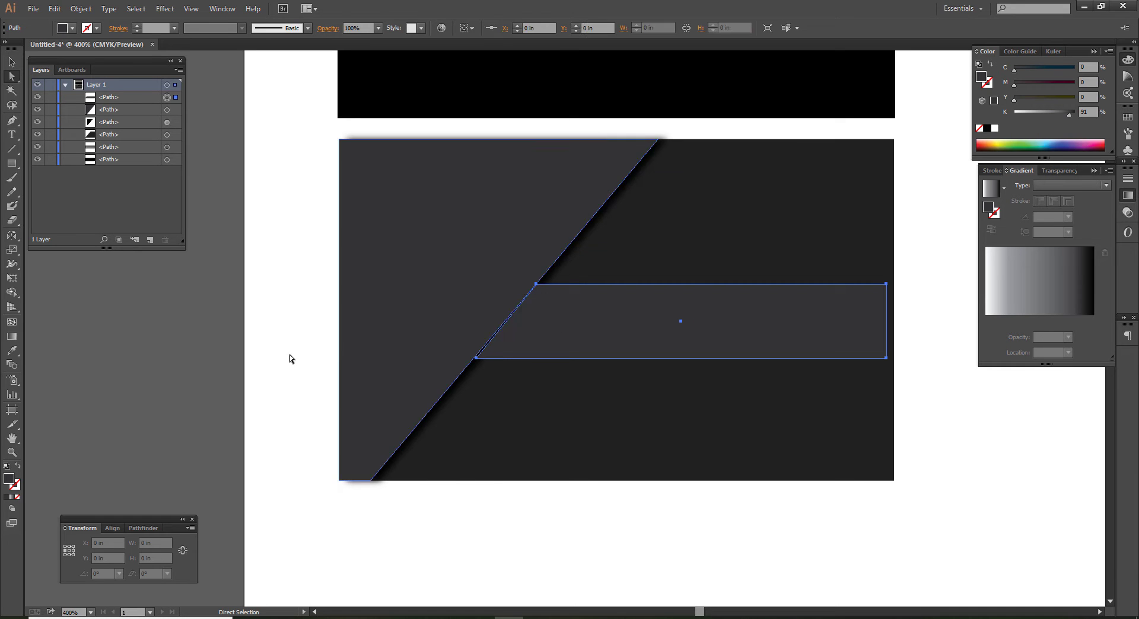
# Bring the left triangle and diagonal shadow in front of the stripe
pyautogui.press('v')
pyautogui.click(586, 244)
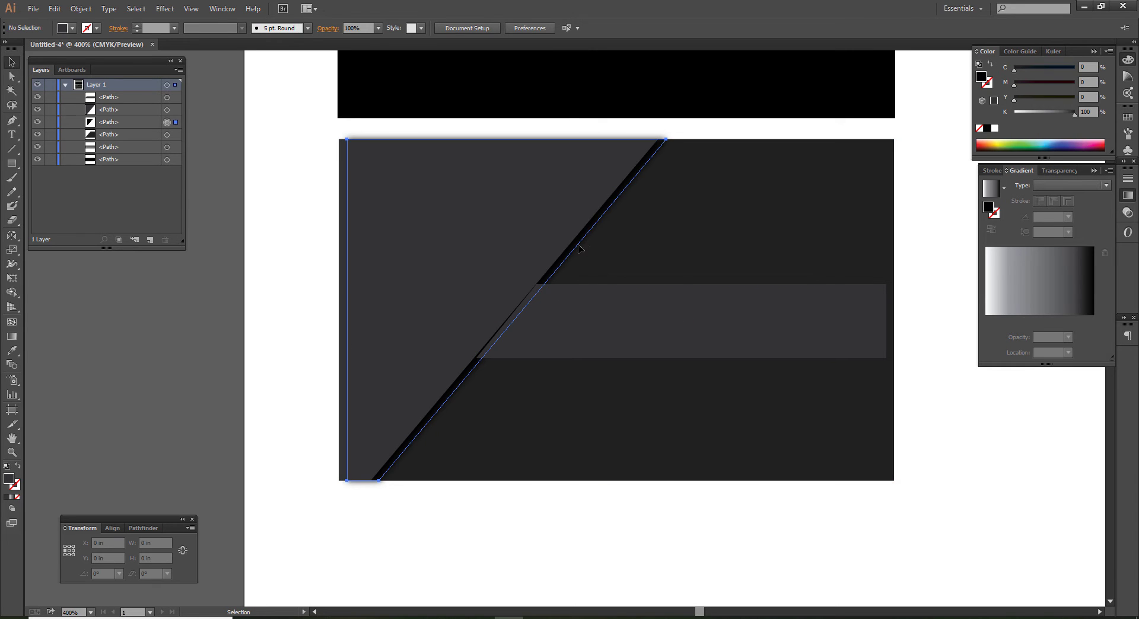
pyautogui.keyDown('shift'); pyautogui.click(536, 225); pyautogui.keyUp('shift')
pyautogui.hotkey('ctrl', 'shift', ']')
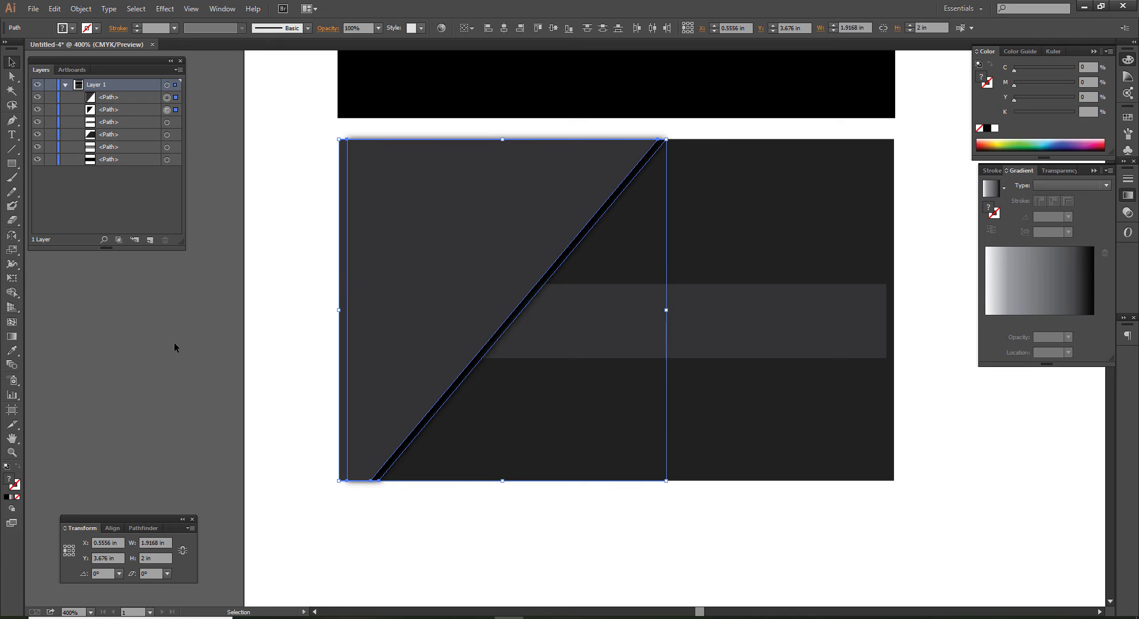
pyautogui.click(173, 343)
# Colour the stripe orange with 47% M and 100% Y
pyautogui.press('a')
pyautogui.click(733, 329)
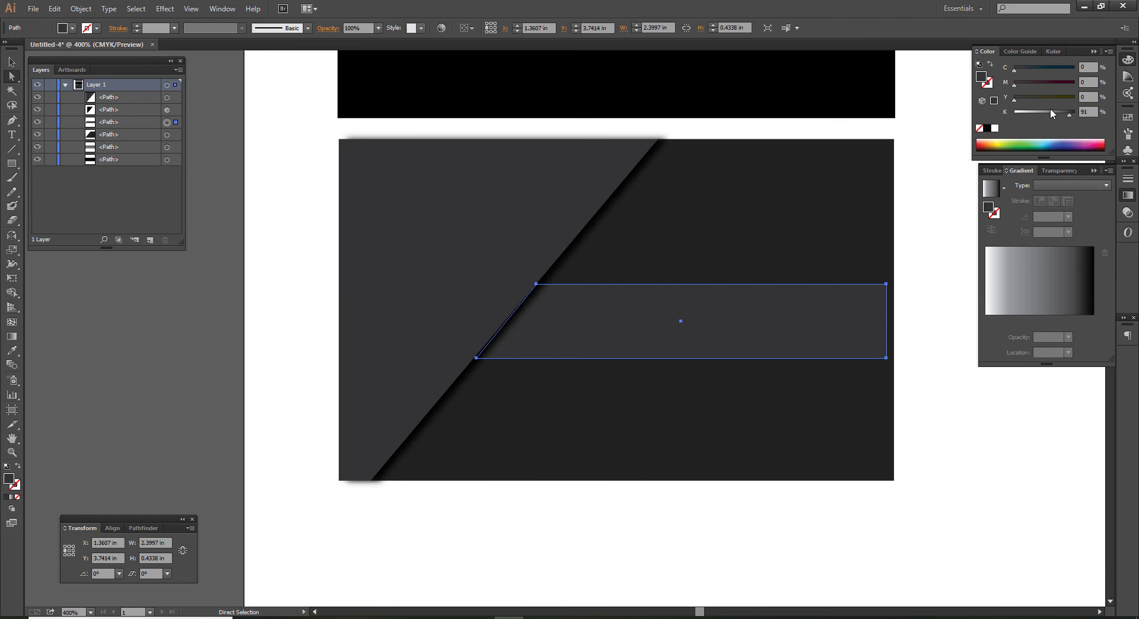
pyautogui.moveTo(1052, 113); pyautogui.dragTo(971, 129)
pyautogui.moveTo(1049, 84); pyautogui.dragTo(1073, 84)
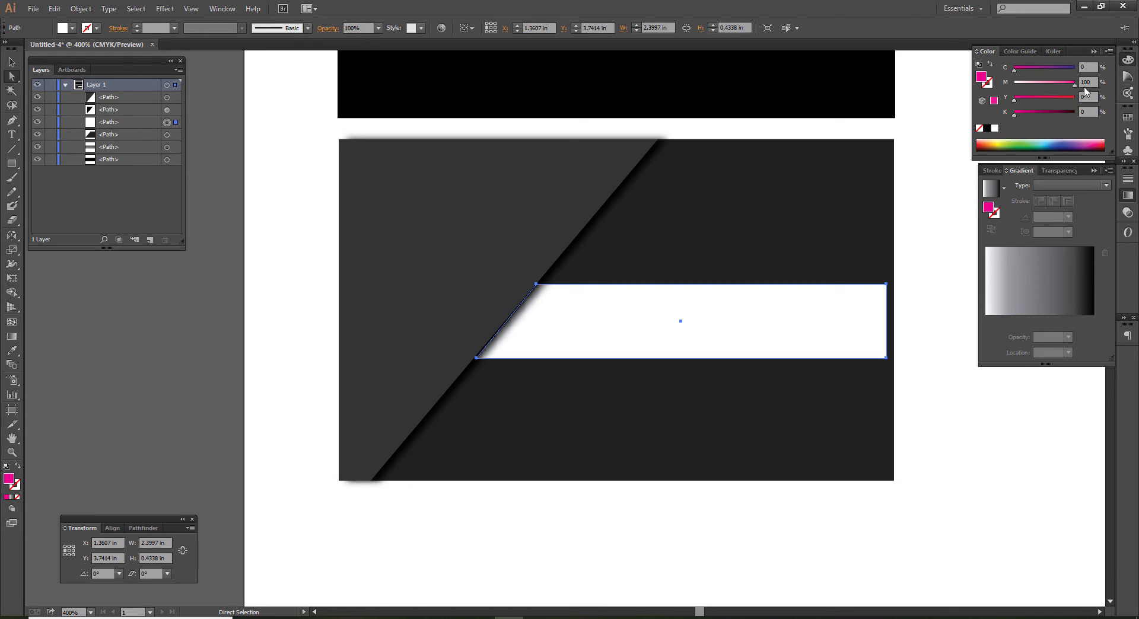
pyautogui.click(1038, 82)
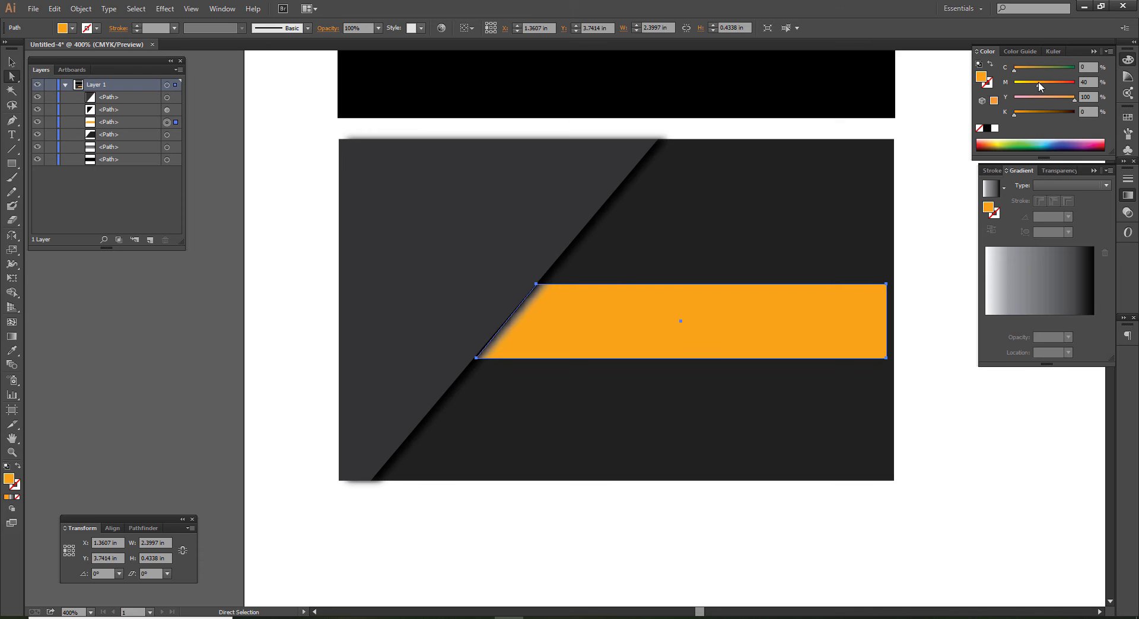
pyautogui.click(942, 233)
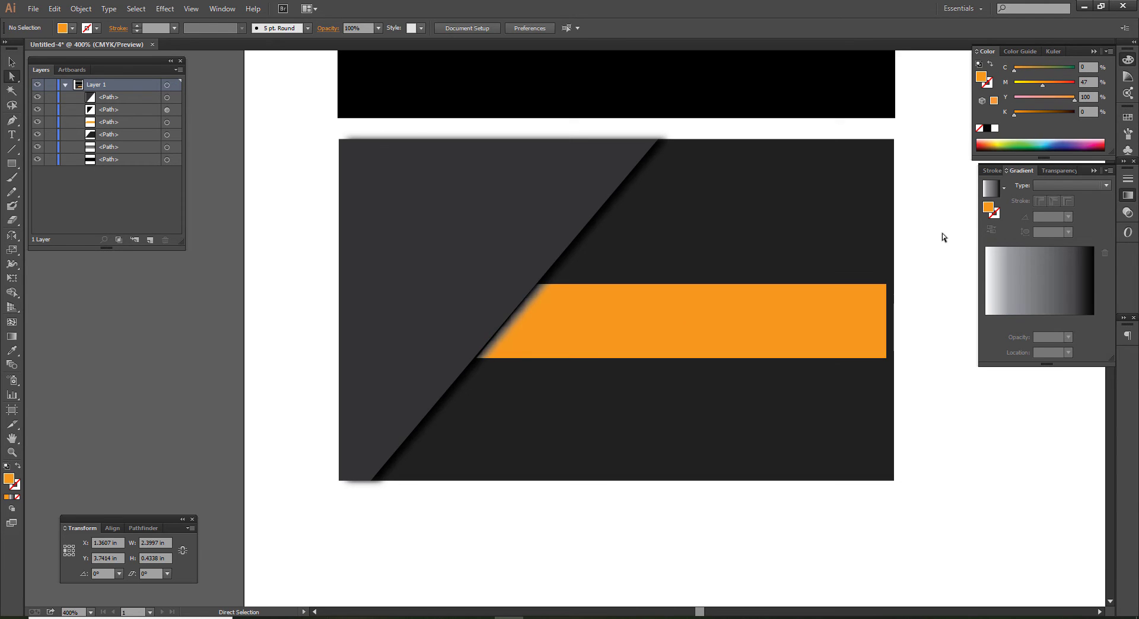
pyautogui.scroll(-1, 918, 251)
pyautogui.moveTo(797, 347); pyautogui.dragTo(778, 304)
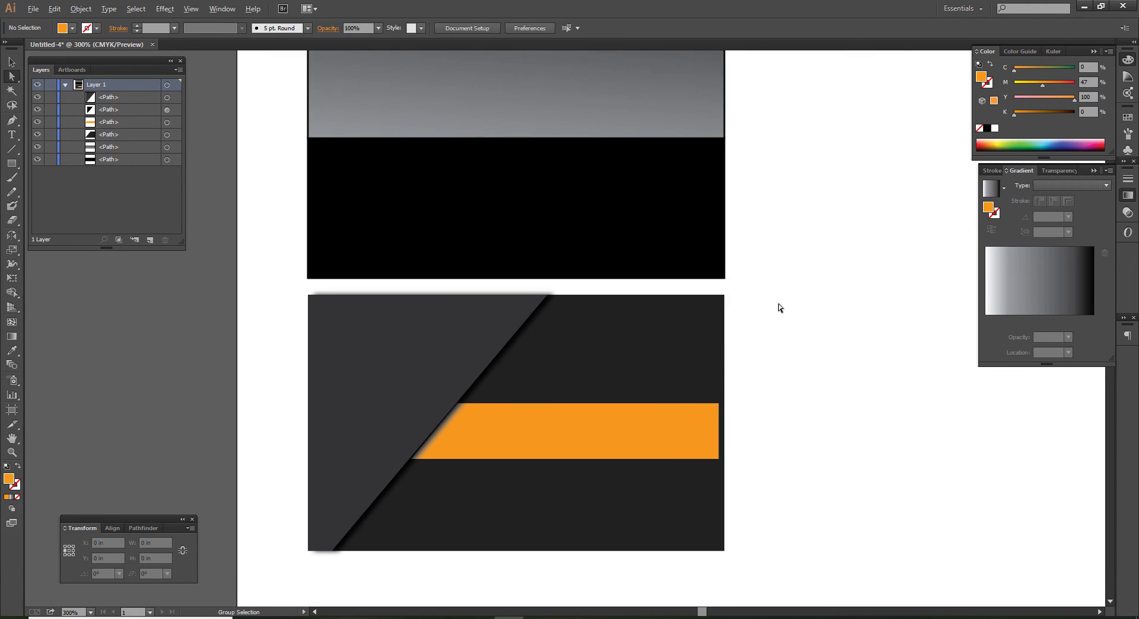
# Draw an orange-outlined hexagon on the top card and rotate it 90°
pyautogui.scroll(-1, 778, 306)
pyautogui.click(15, 176)
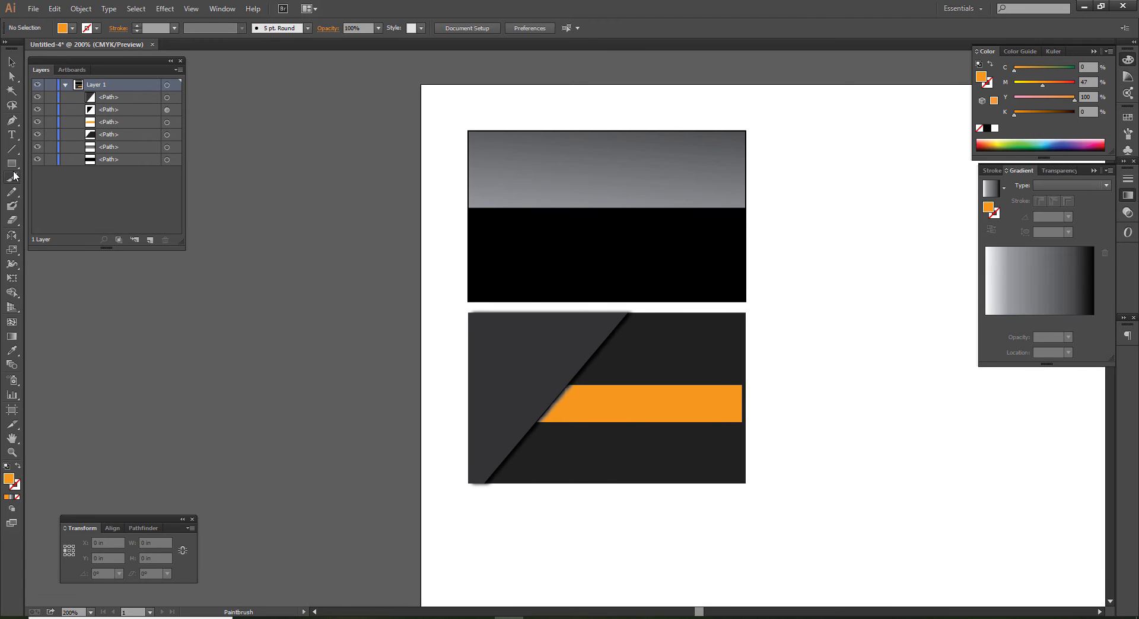
pyautogui.moveTo(11, 164); pyautogui.dragTo(59, 209)
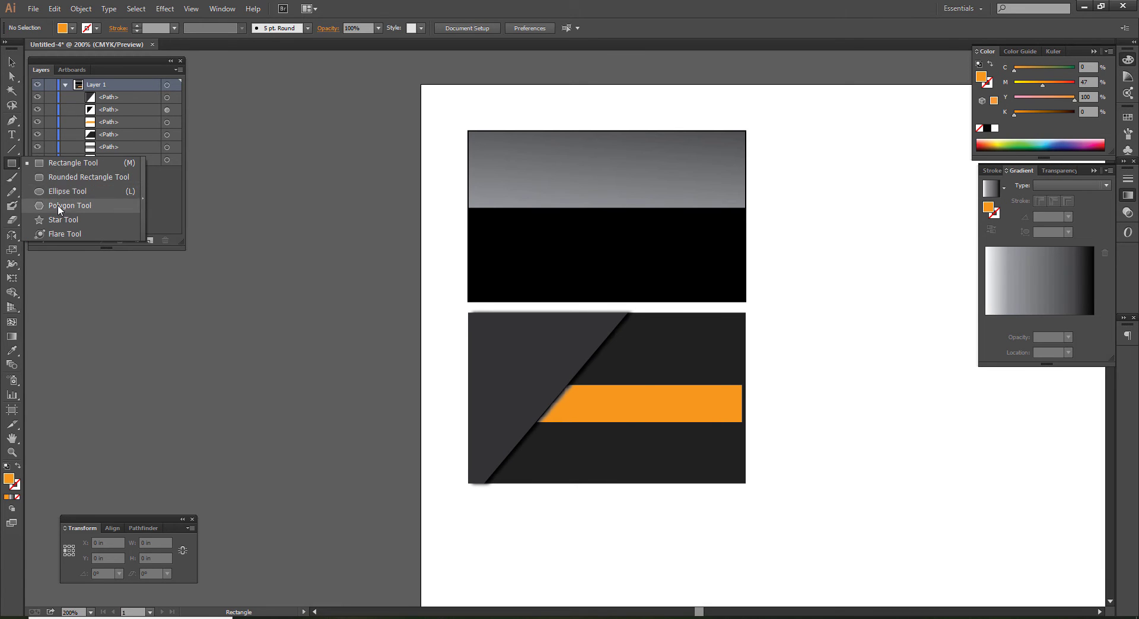
pyautogui.click(58, 205)
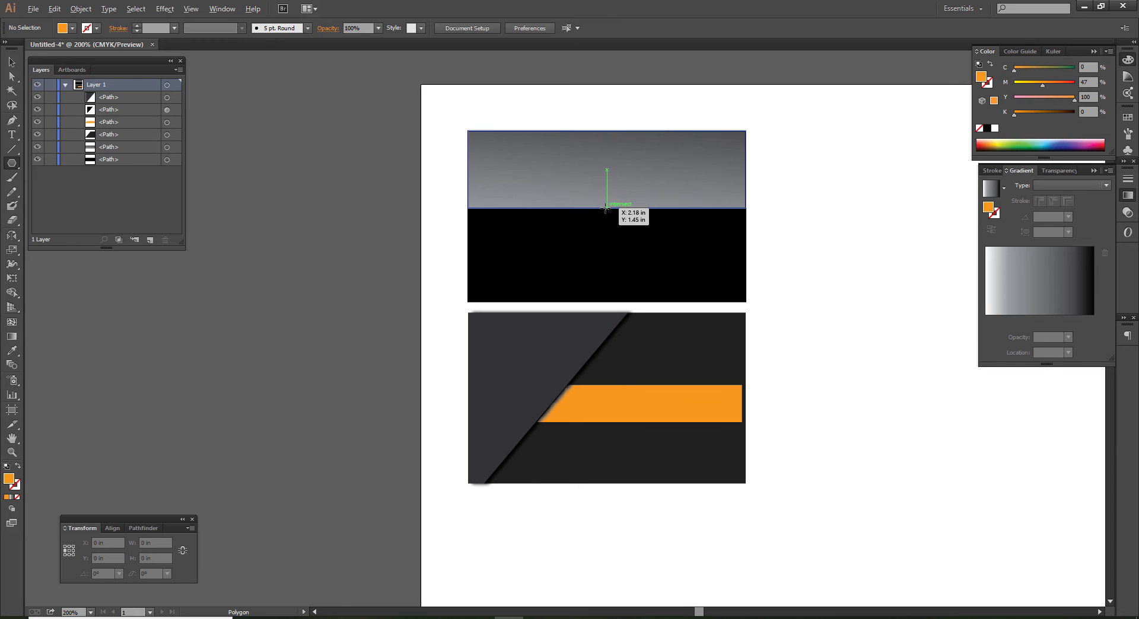
pyautogui.moveTo(606, 208); pyautogui.dragTo(636, 224)
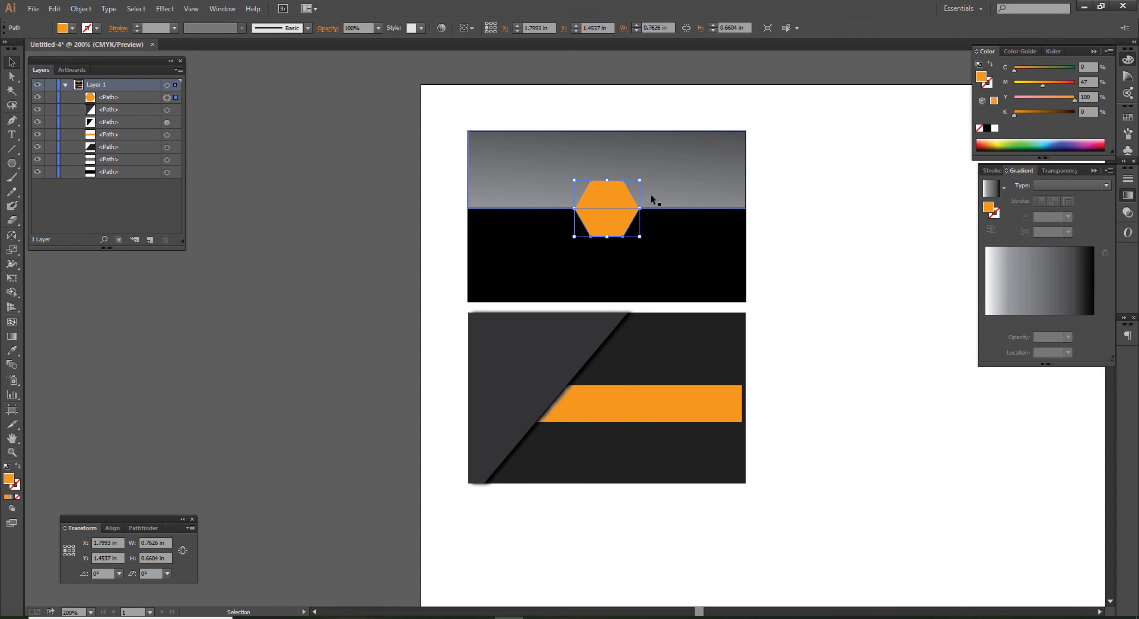
pyautogui.hotkey('shift', 'x')
pyautogui.press('v')
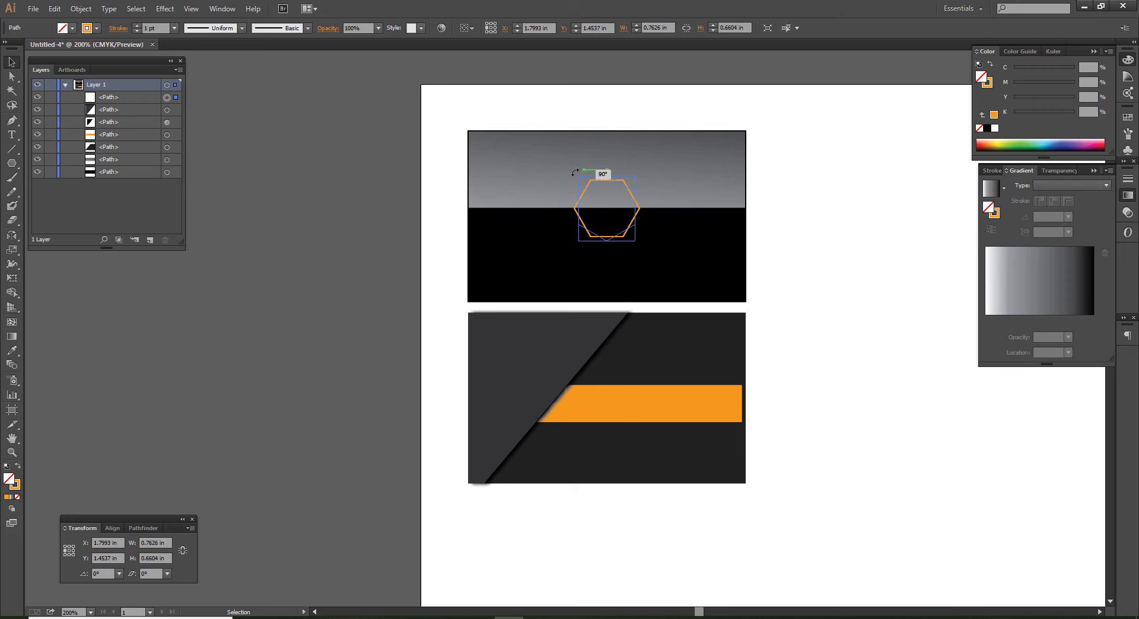
pyautogui.moveTo(644, 177); pyautogui.dragTo(577, 171)
# Duplicate the hexagon, shrink the copy inside it, and fill it solid orange
pyautogui.hotkey('ctrl', 'shift', 'a')
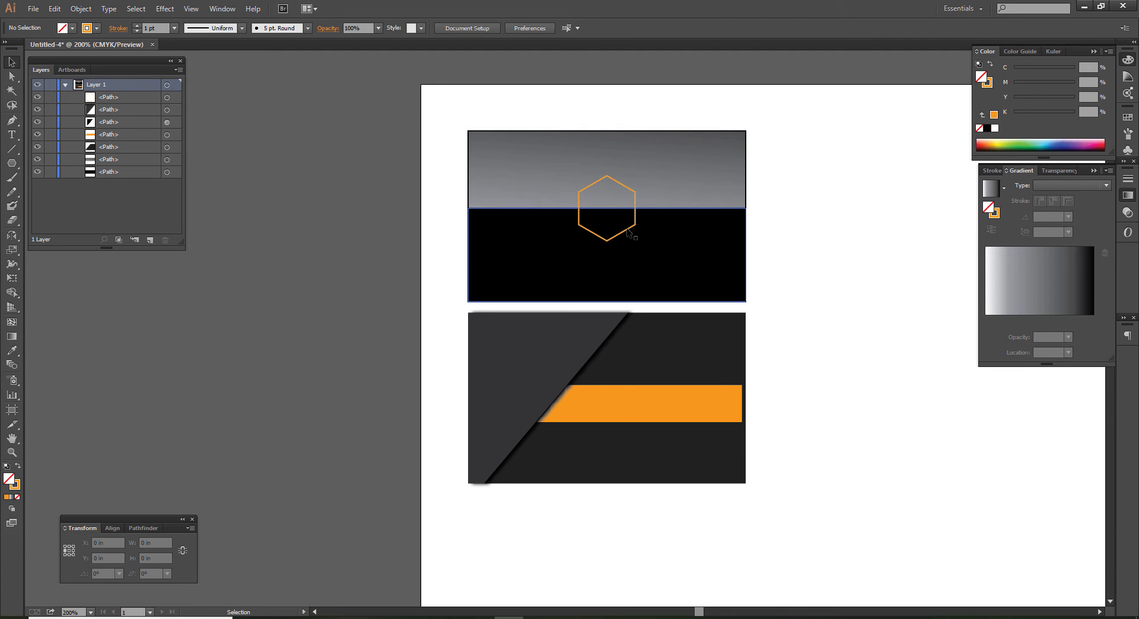
pyautogui.moveTo(628, 231); pyautogui.dragTo(621, 219)
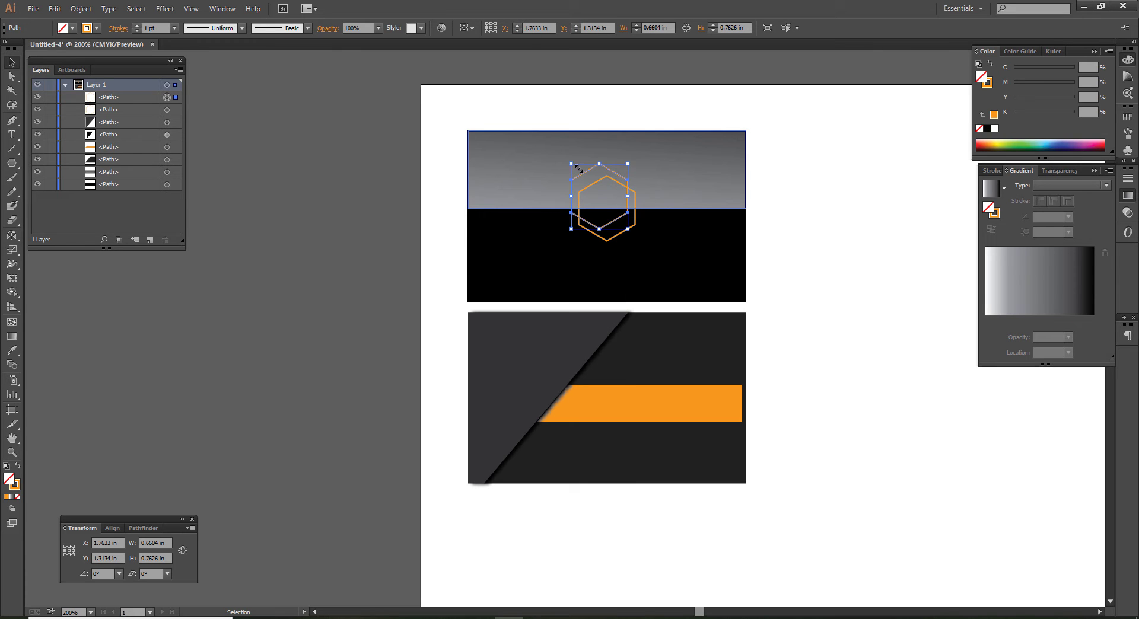
pyautogui.moveTo(579, 169); pyautogui.dragTo(587, 192)
pyautogui.hotkey('shift', 'x')
# Enlarge the inner orange hexagon to about 0.50 × 0.56 in
pyautogui.click(829, 251)
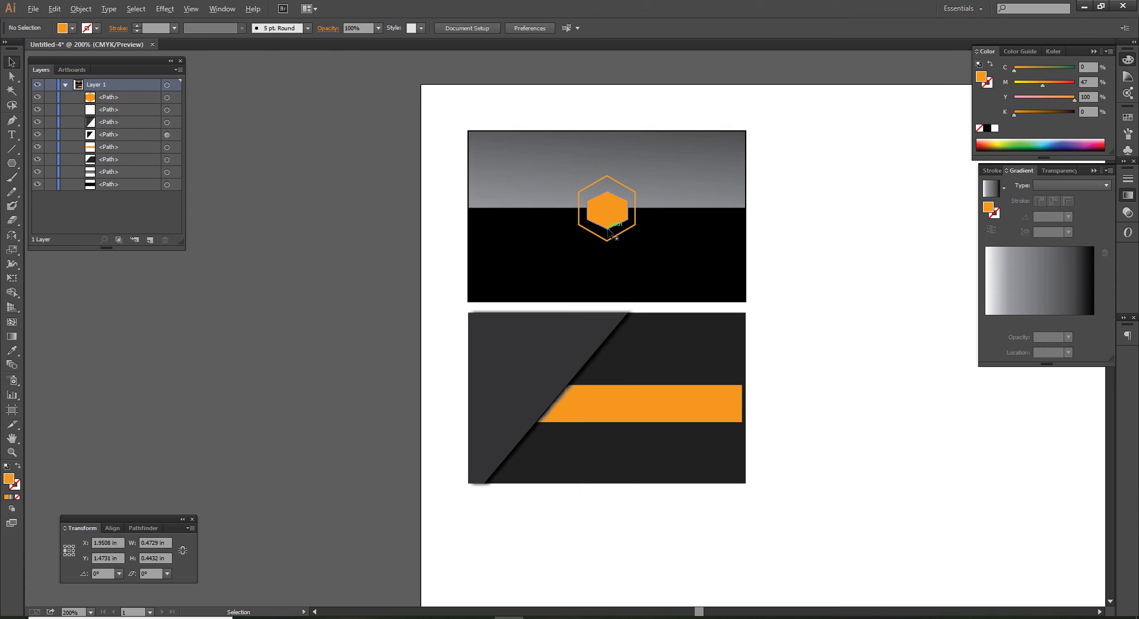
pyautogui.scroll(1, 608, 231)
pyautogui.click(607, 181)
pyautogui.moveTo(610, 178); pyautogui.dragTo(609, 161)
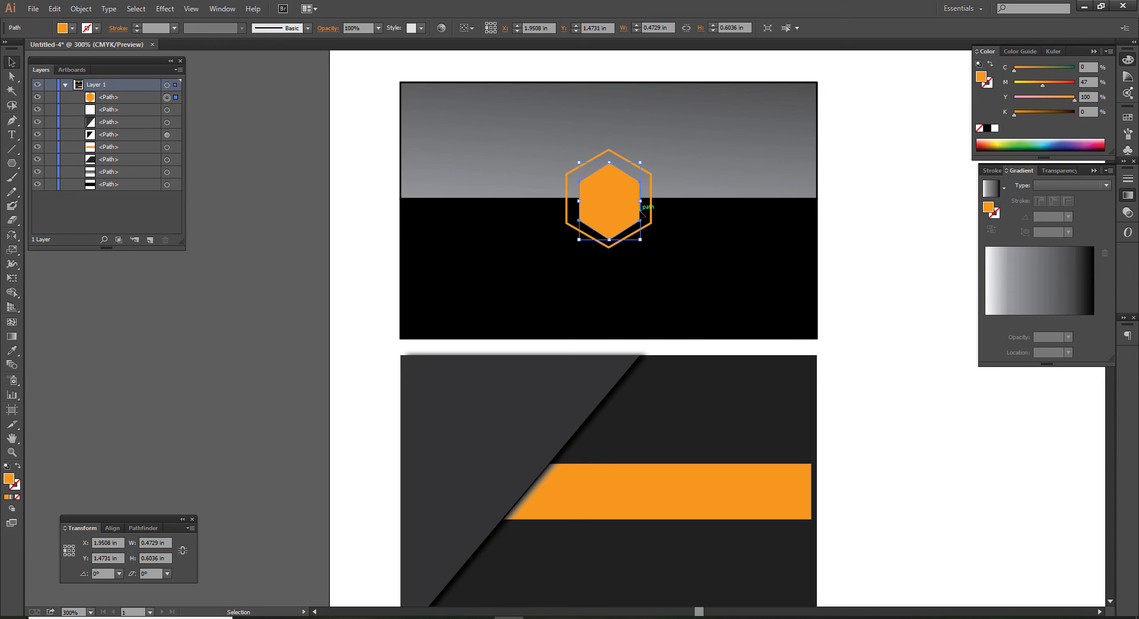
pyautogui.hotkey('ctrl', 'z')
pyautogui.scroll(2, 620, 194)
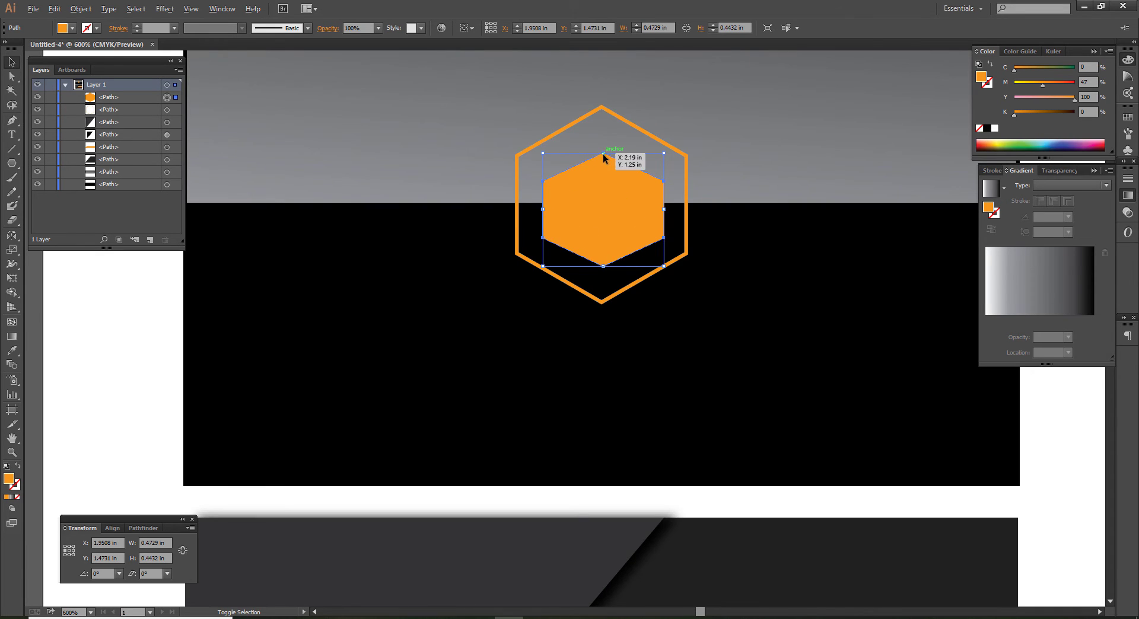
pyautogui.moveTo(603, 198); pyautogui.dragTo(604, 130)
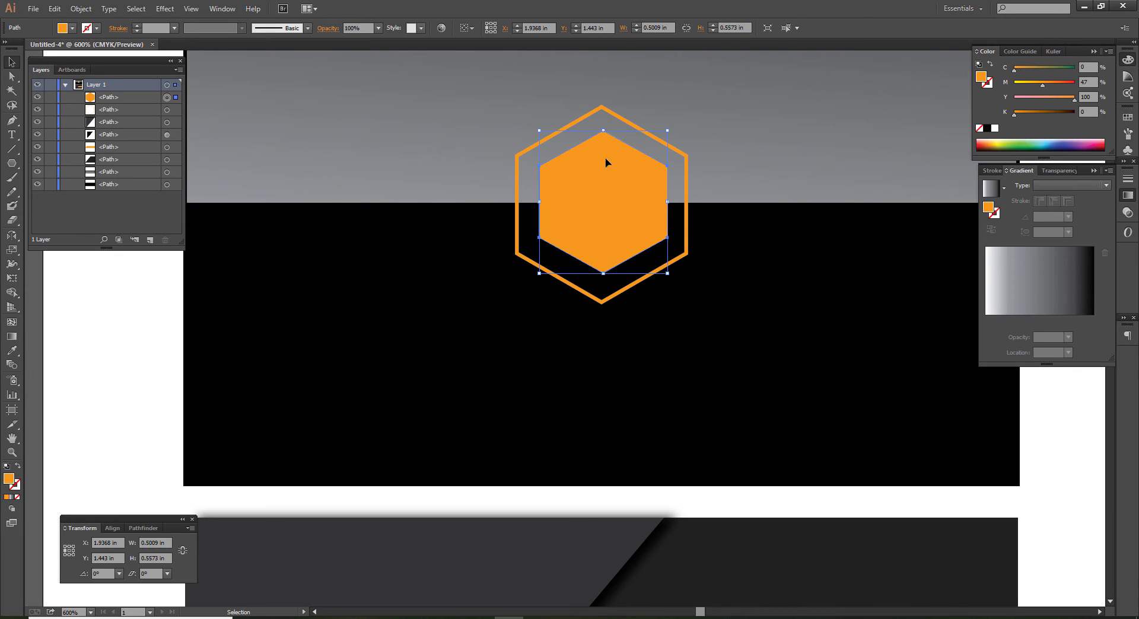
pyautogui.scroll(-2, 606, 196)
# Set the outer hexagon outline's stroke weight to 2 pt
pyautogui.click(862, 345)
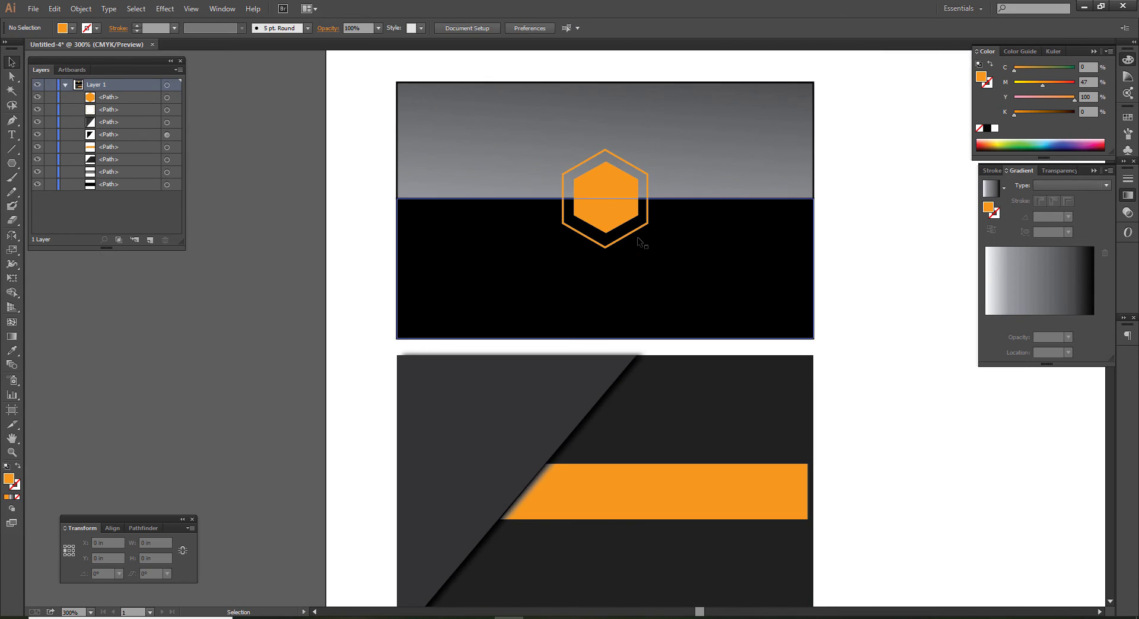
pyautogui.click(643, 228)
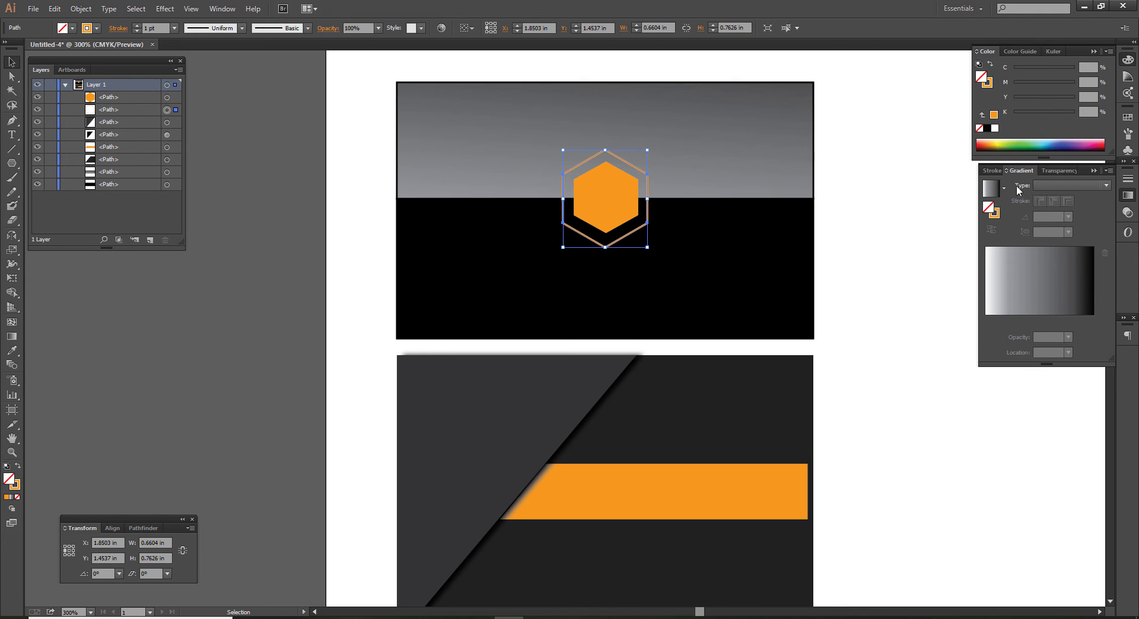
pyautogui.click(992, 170)
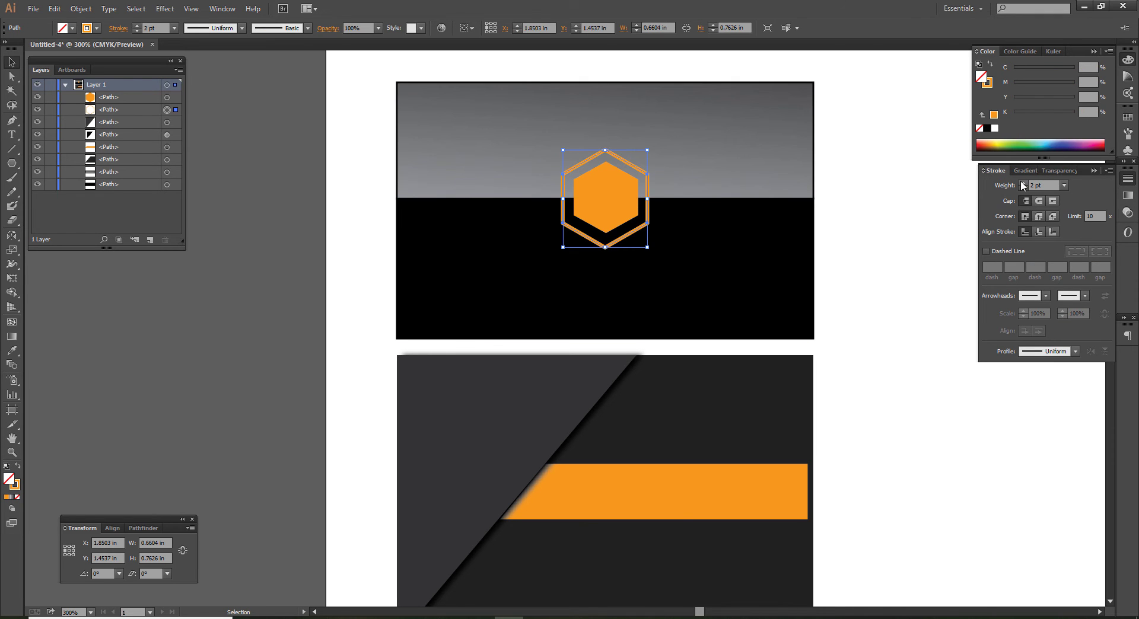
# Fill the inner hexagon white, keeping the outer hexagon's fill unchanged
pyautogui.click(623, 199)
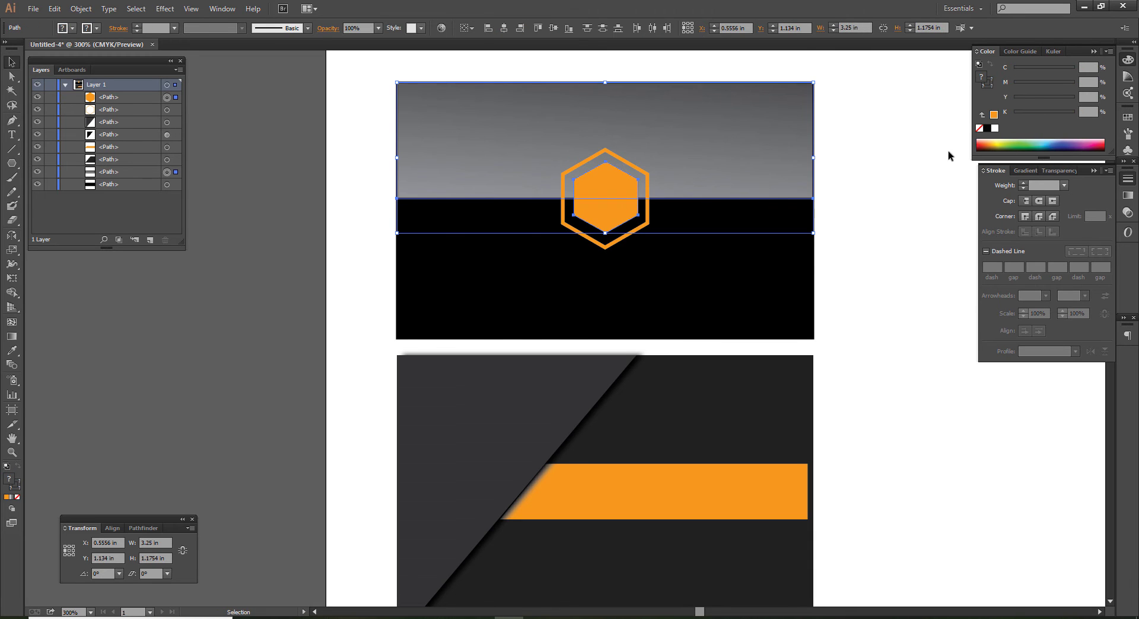
pyautogui.click(884, 196)
pyautogui.click(614, 190)
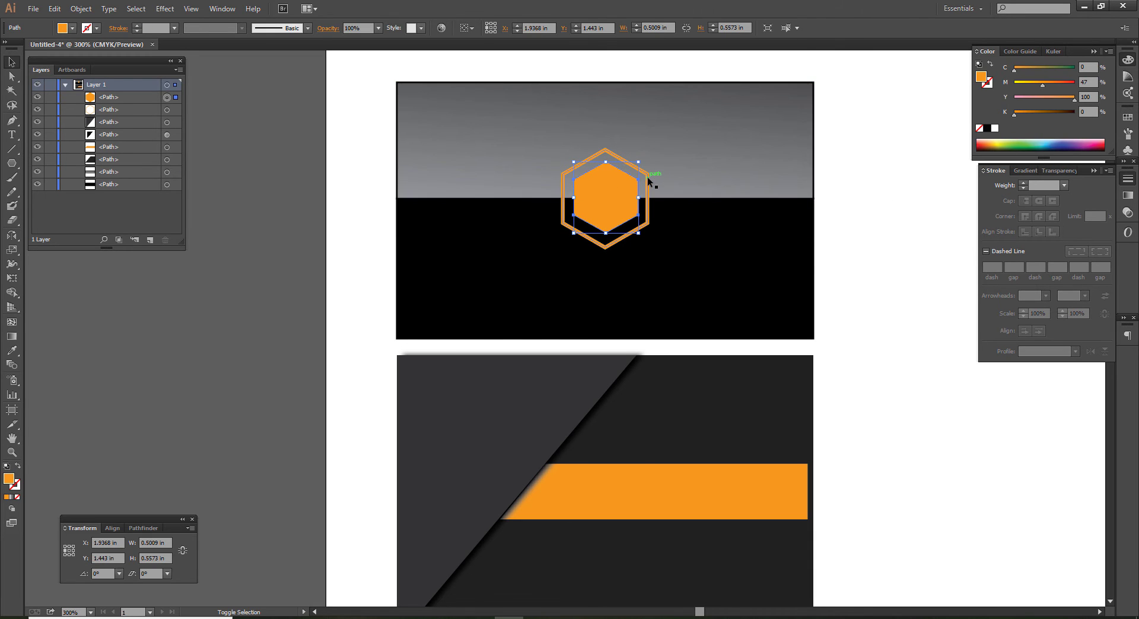
pyautogui.keyDown('shift'); pyautogui.click(647, 177); pyautogui.keyUp('shift')
pyautogui.click(995, 129)
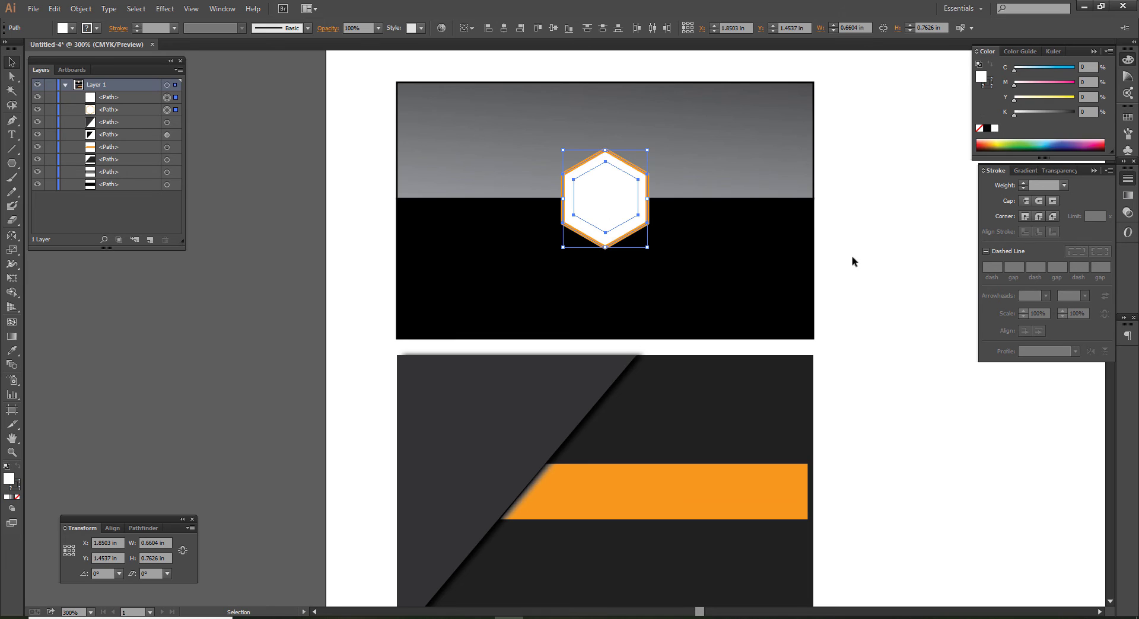
pyautogui.hotkey('ctrl', 'z')
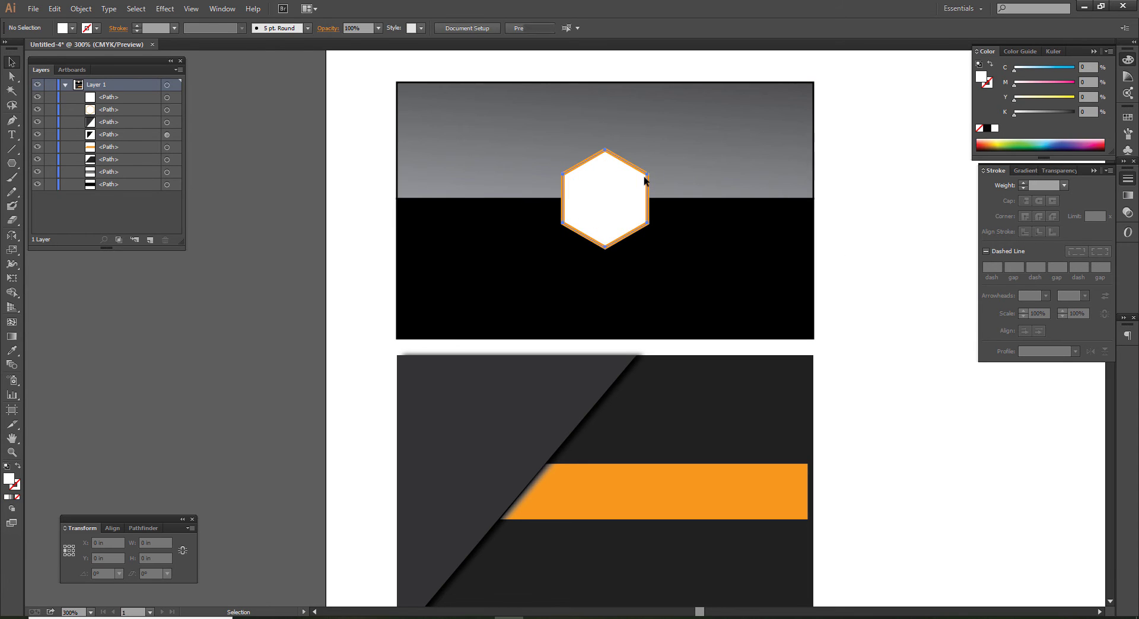
# Give the outer hexagon no fill and a white stroke
pyautogui.click(650, 182)
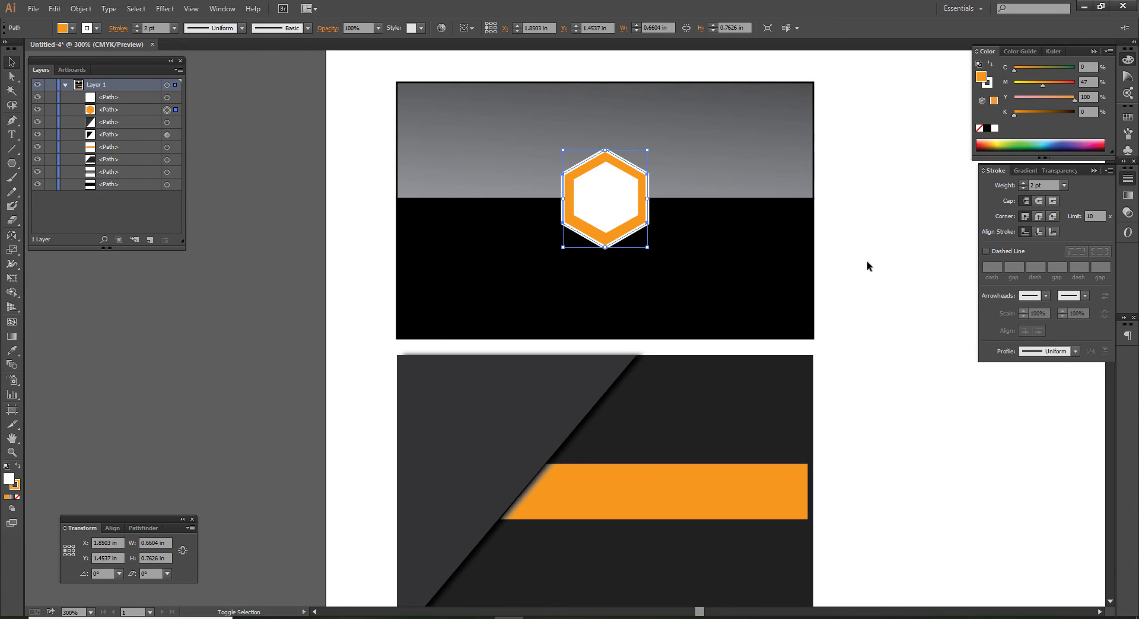
pyautogui.hotkey('shift', 'x')
pyautogui.click(18, 498)
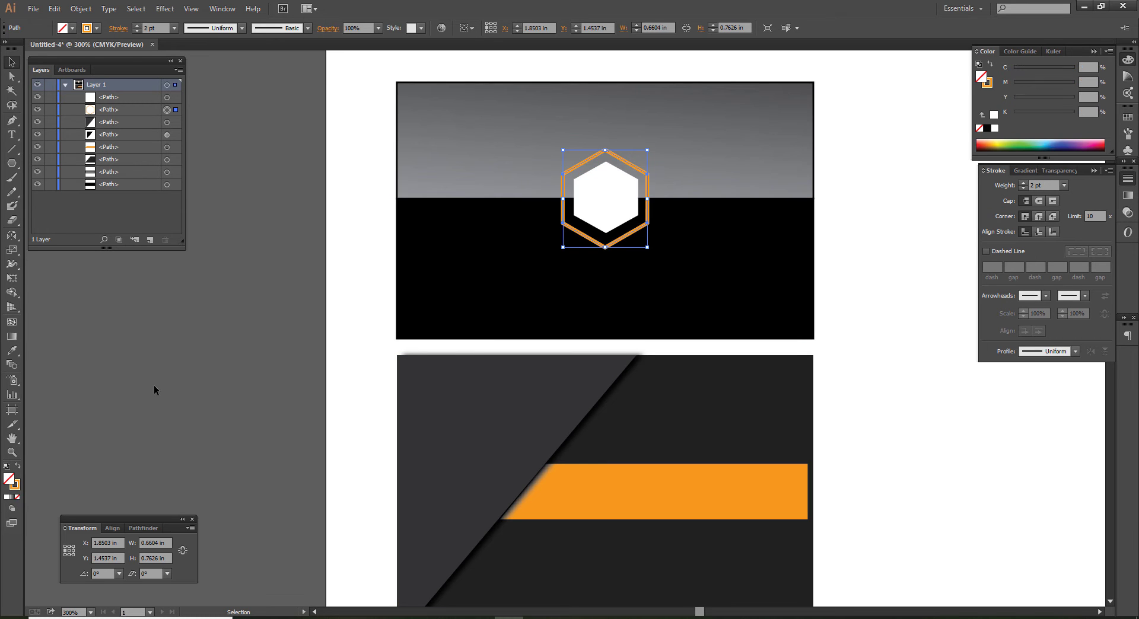
pyautogui.hotkey('ctrl', 'shift', 'a')
pyautogui.click(641, 233)
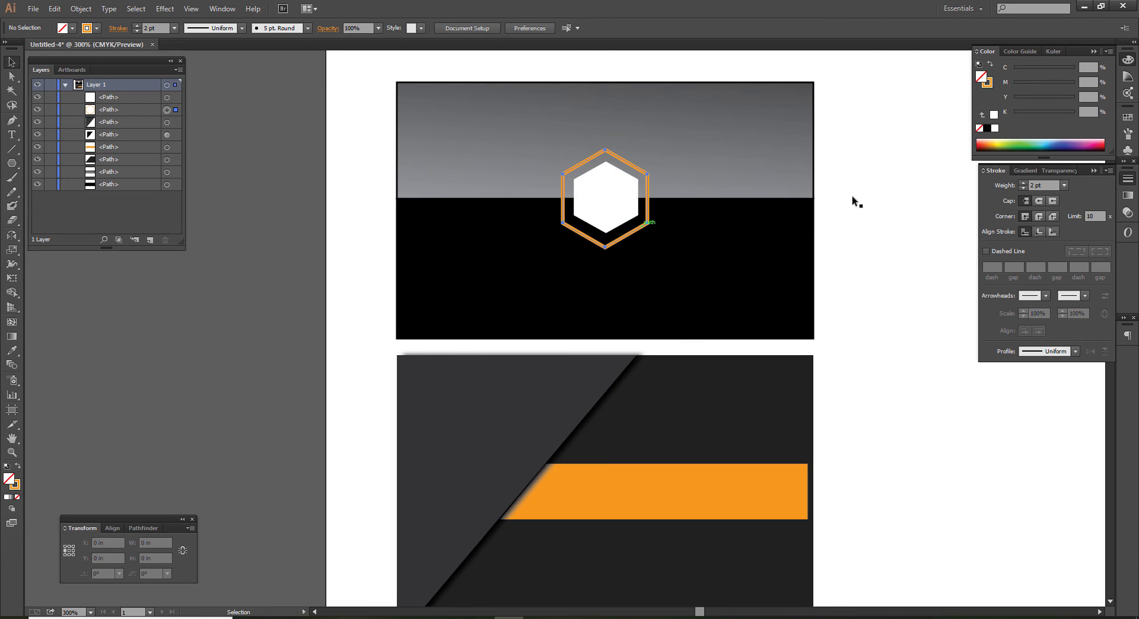
pyautogui.click(995, 128)
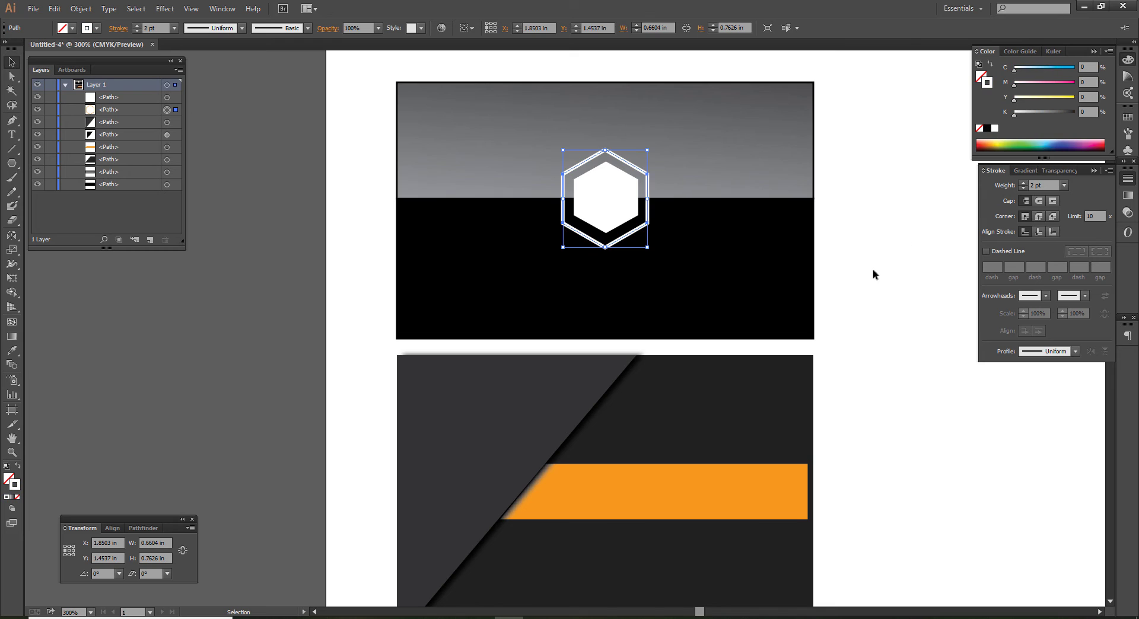
pyautogui.click(873, 274)
pyautogui.click(11, 135)
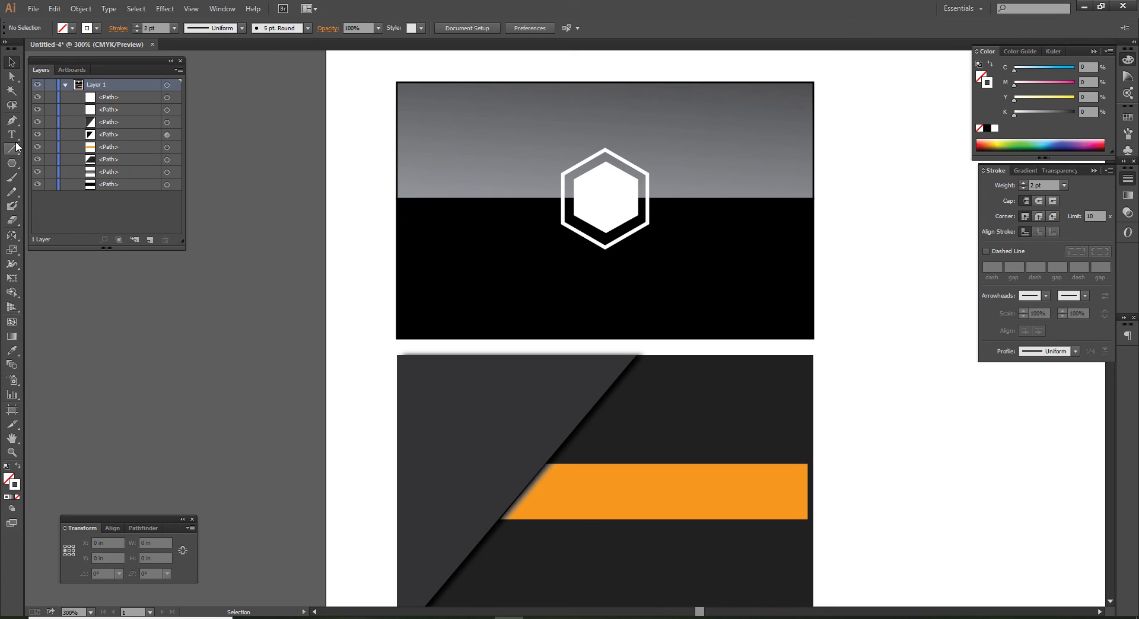
# Type 'logo Here' and move the text over the hexagon logo
pyautogui.click(520, 136)
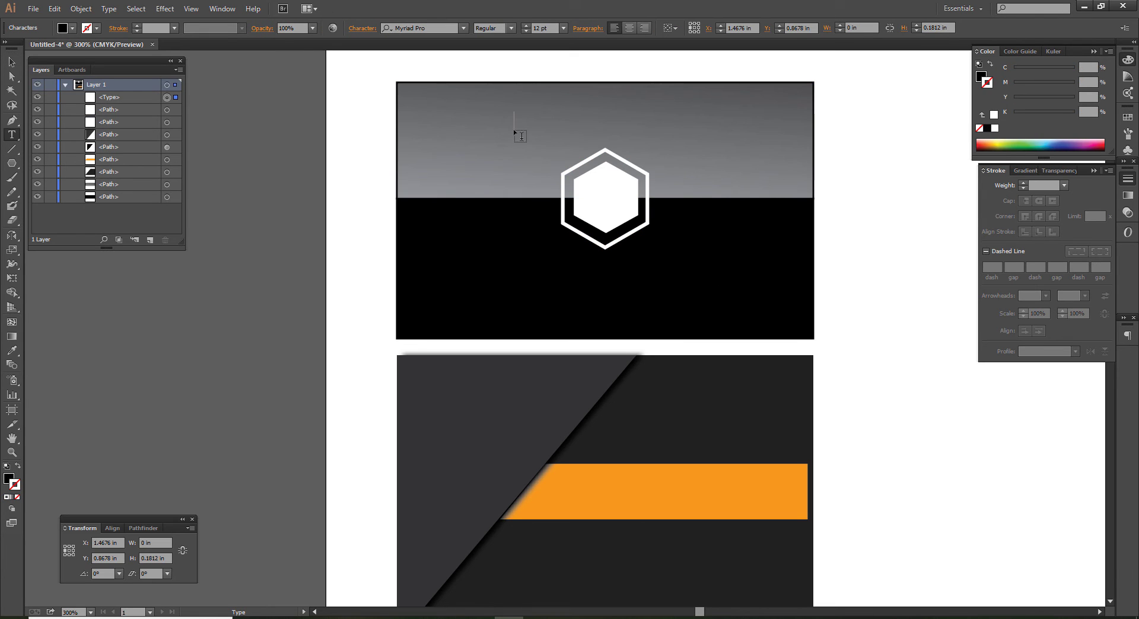
pyautogui.write('lo')
pyautogui.write('ogo he')
pyautogui.write('re')
pyautogui.moveTo(558, 123); pyautogui.dragTo(565, 123)
pyautogui.write('H')
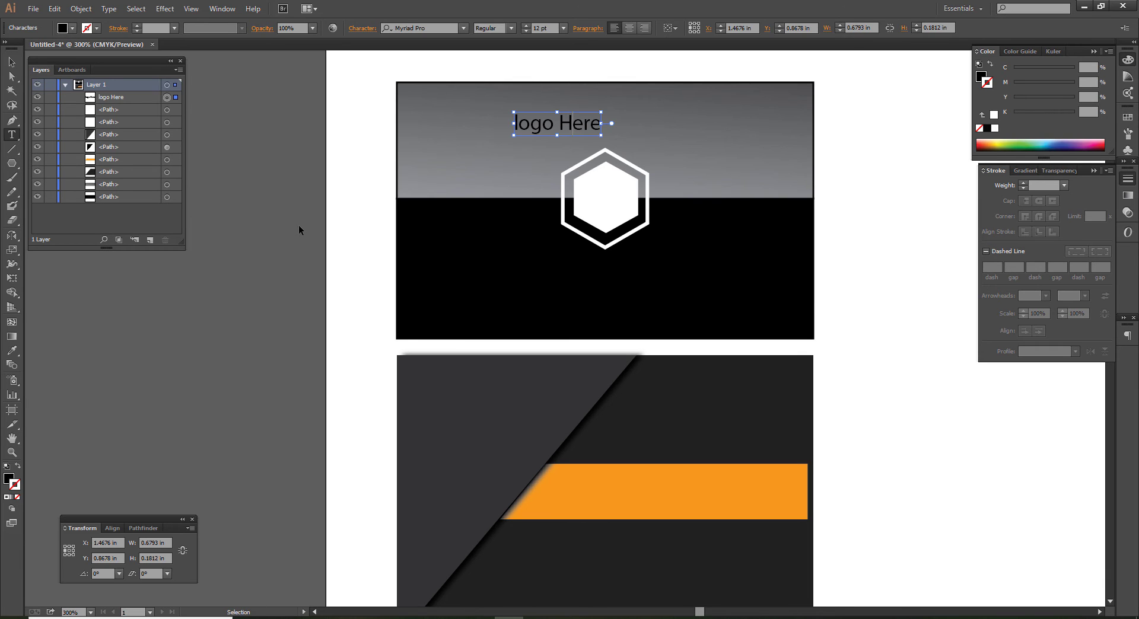
pyautogui.press('Escape')
pyautogui.moveTo(579, 130)
pyautogui.mouseDown()
pyautogui.moveTo(628, 200)
pyautogui.moveTo(686, 226)
pyautogui.mouseUp()
# Colour the 'logo Here' text red
pyautogui.scroll(1, 627, 199)
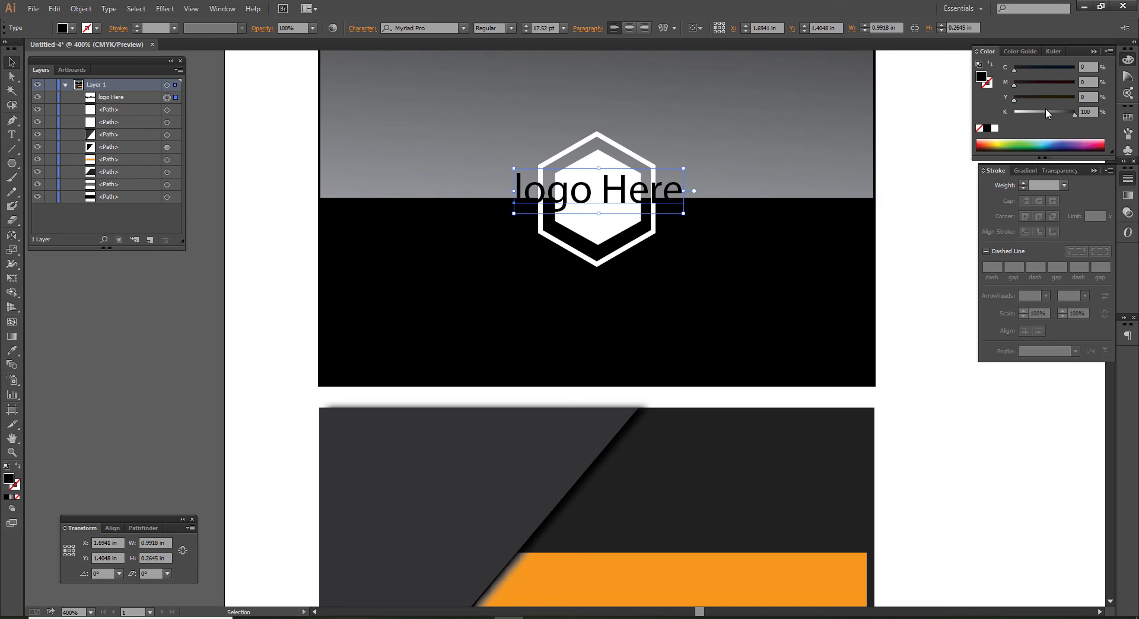
pyautogui.moveTo(1048, 114)
pyautogui.mouseDown()
pyautogui.moveTo(1013, 114)
pyautogui.moveTo(1075, 99)
pyautogui.moveTo(1075, 83)
pyautogui.mouseUp()
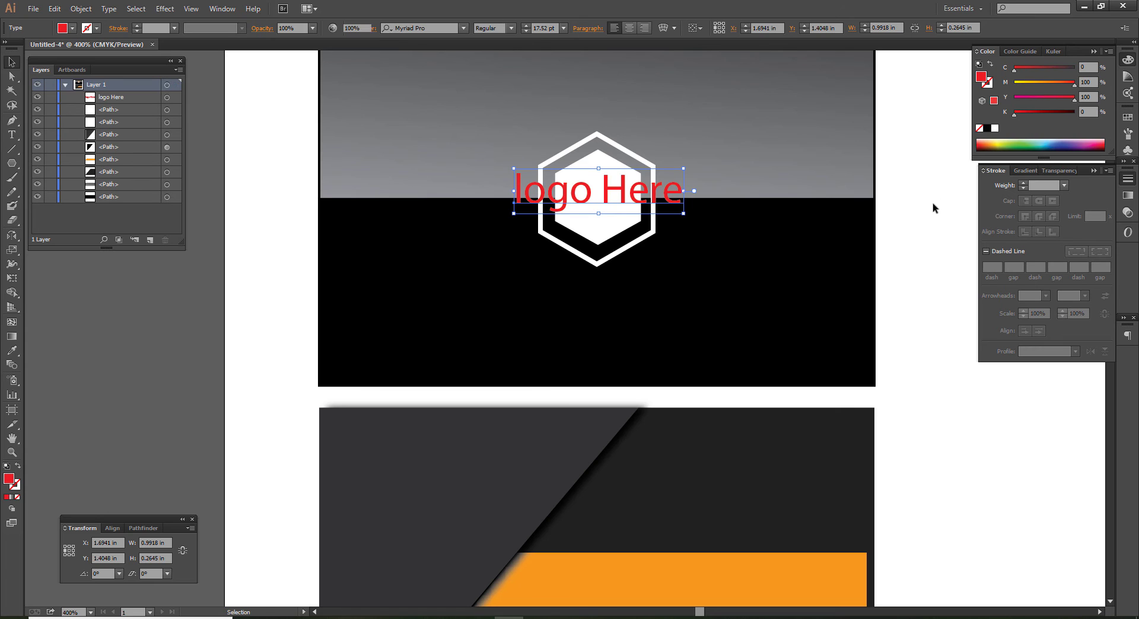
pyautogui.click(931, 203)
pyautogui.scroll(-1, 852, 183)
# Change the text to UPPERCASE 'LOGO HERE' and centre it on the logo
pyautogui.click(618, 187)
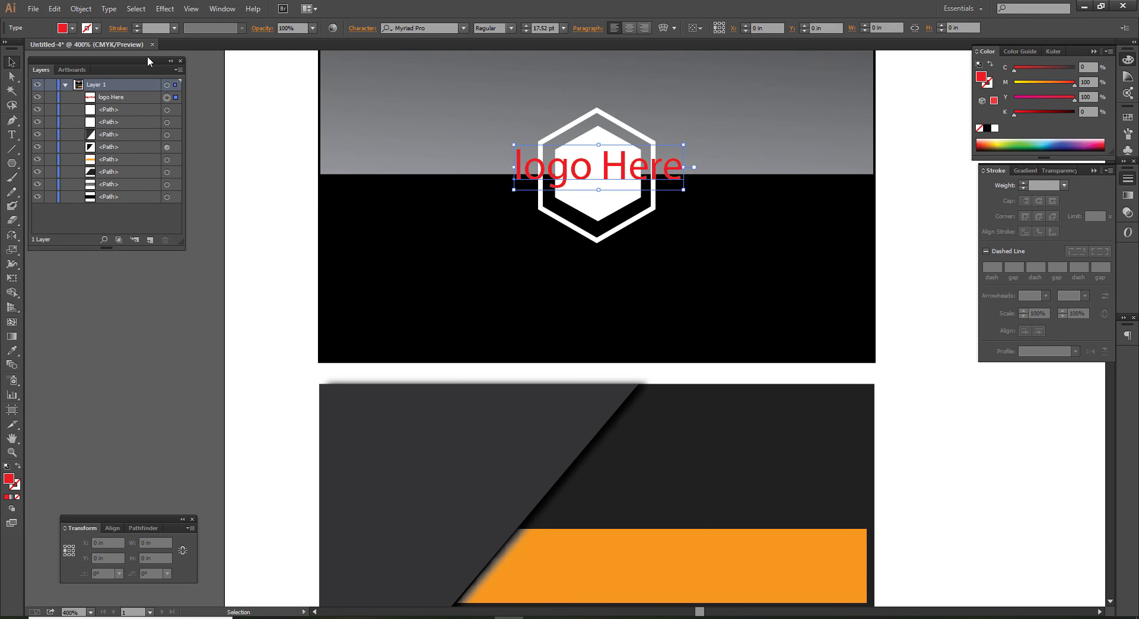
pyautogui.click(132, 9)
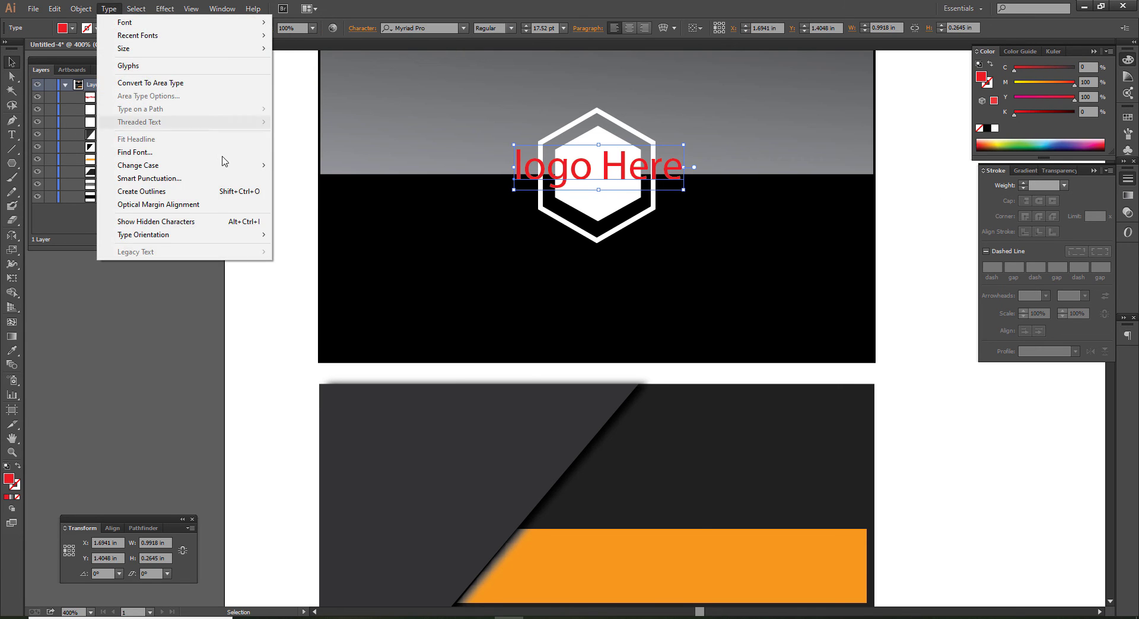
pyautogui.moveTo(137, 166)
pyautogui.click(291, 172)
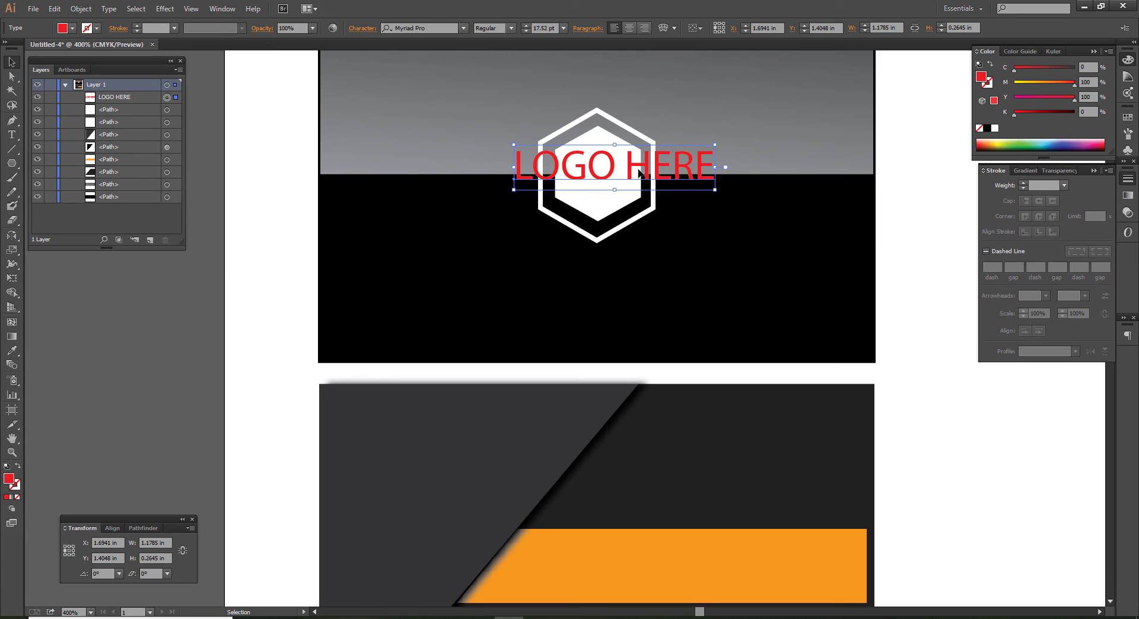
pyautogui.moveTo(639, 172)
pyautogui.mouseDown()
pyautogui.moveTo(628, 175)
pyautogui.moveTo(624, 274)
pyautogui.mouseUp()
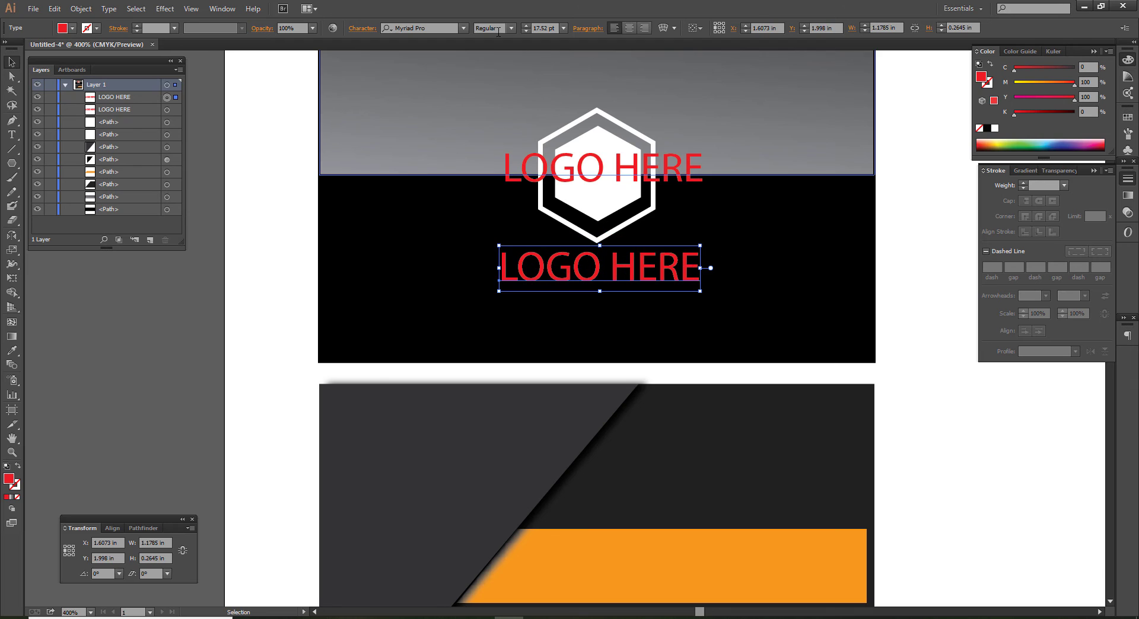
# Make the copied text bold and retype it as 'BRAND NAME HERE'
pyautogui.click(508, 27)
pyautogui.click(508, 144)
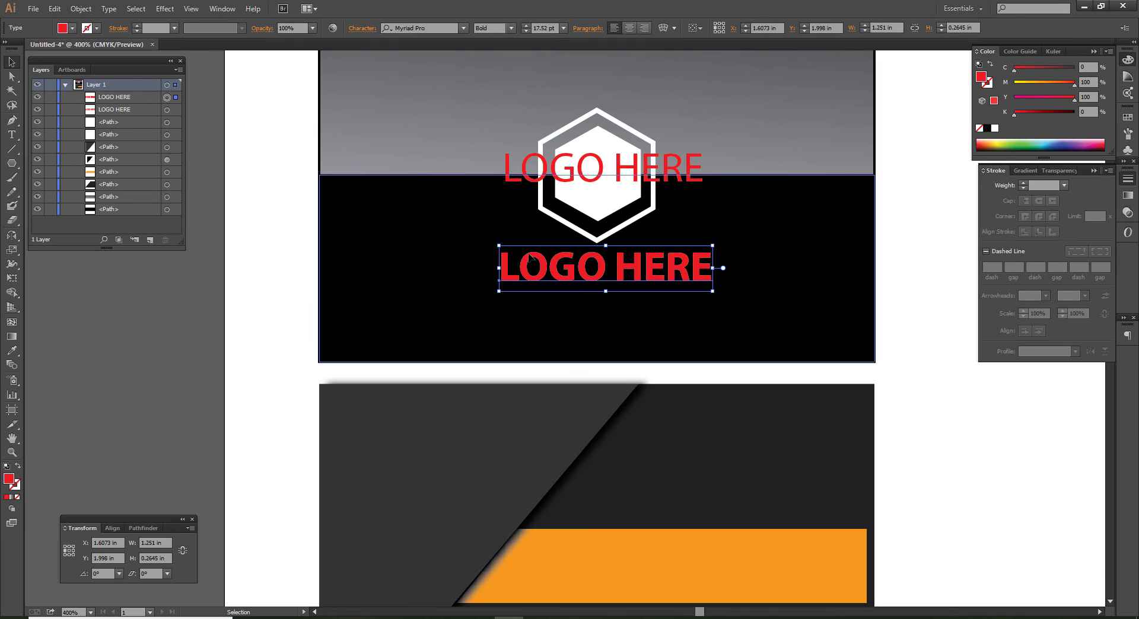
pyautogui.doubleClick(534, 270)
pyautogui.hotkey('ctrl', 'a')
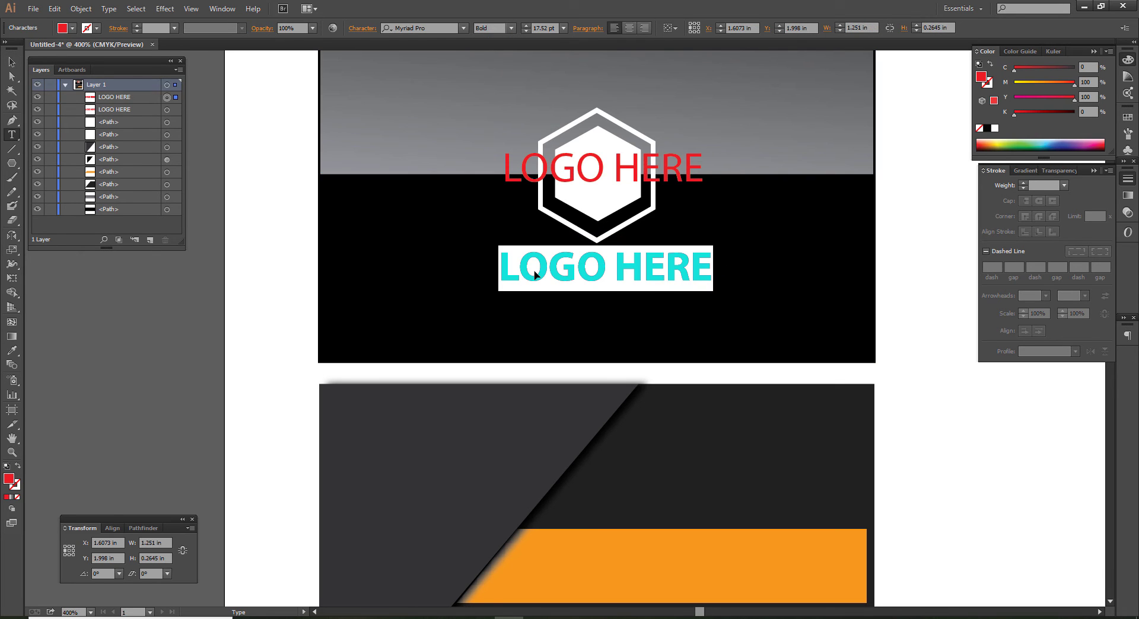
pyautogui.write('br')
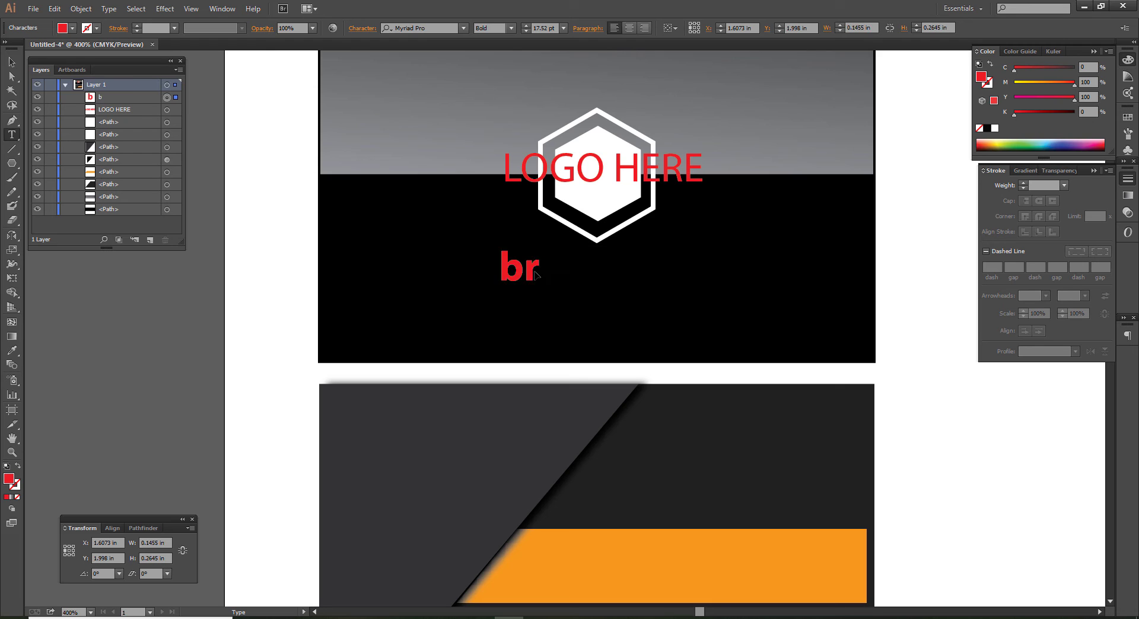
pyautogui.press('BackSpace')
pyautogui.press('BackSpace')
pyautogui.write('BRA')
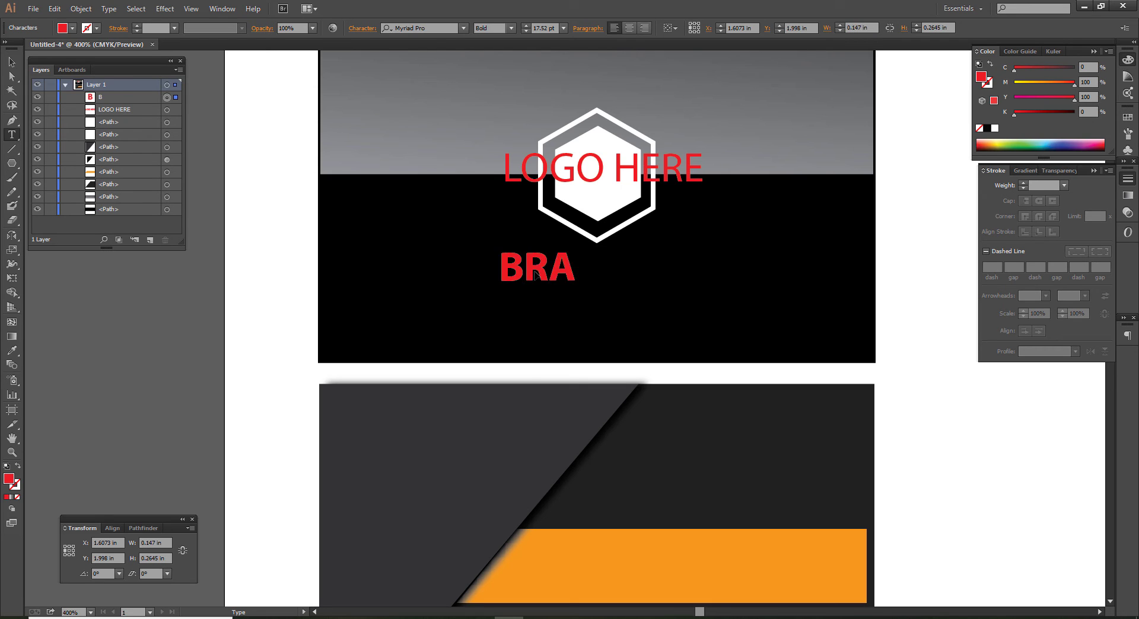
pyautogui.write('ND NAME')
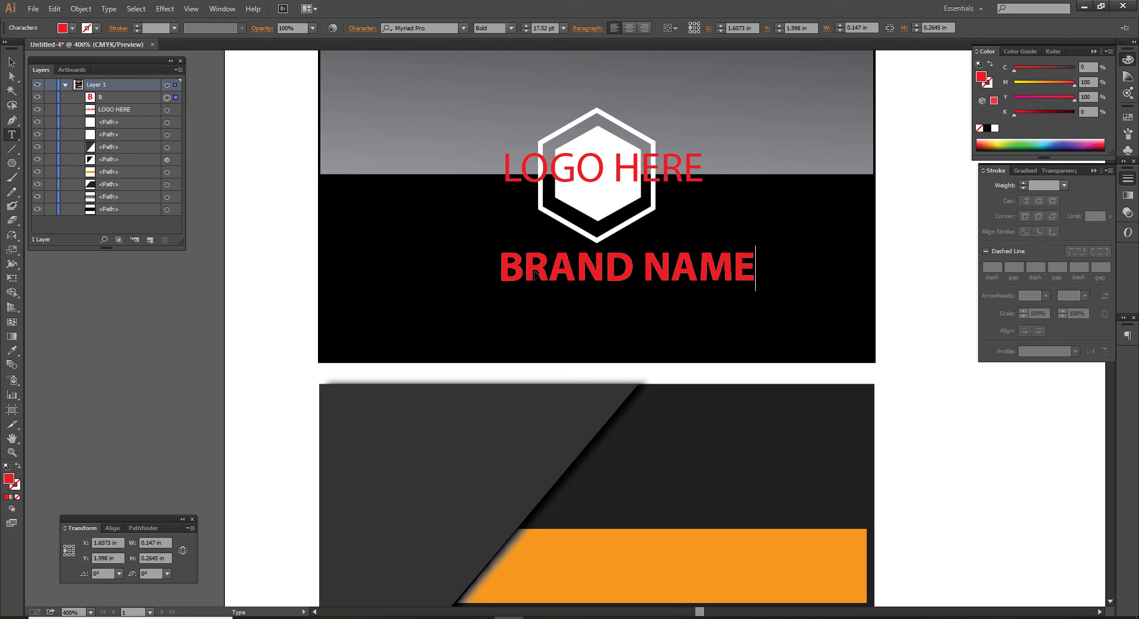
pyautogui.write(' HERE')
pyautogui.press('Escape')
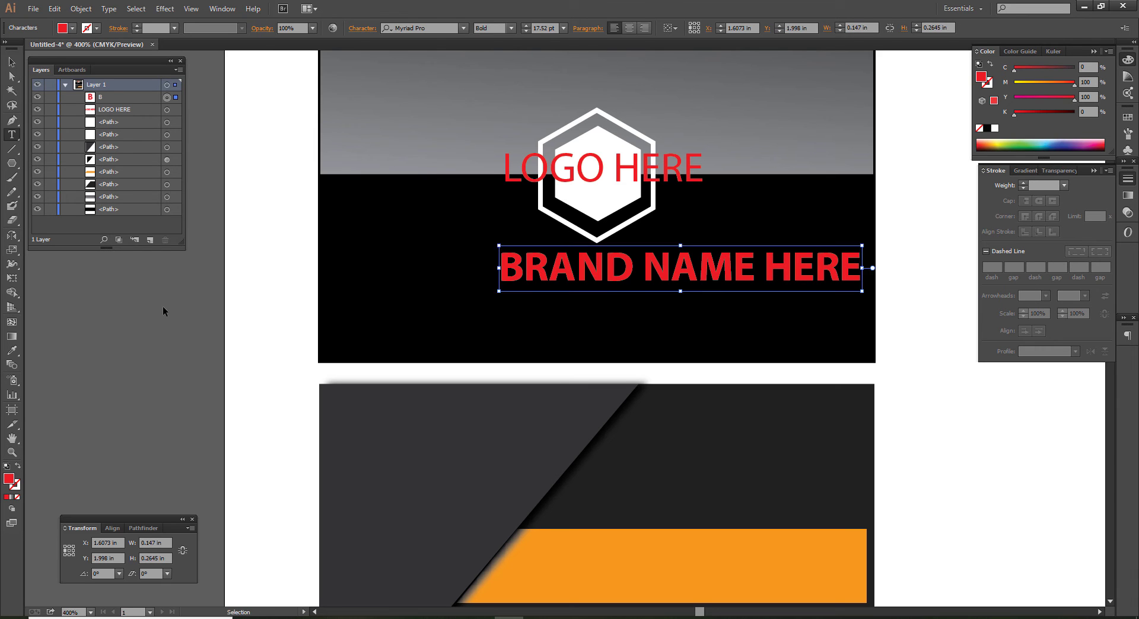
# Move BRAND NAME HERE under the logo, shrink it to about 1.68 in wide, and fill it white
pyautogui.click(163, 306)
pyautogui.press('v')
pyautogui.moveTo(656, 282); pyautogui.dragTo(567, 282)
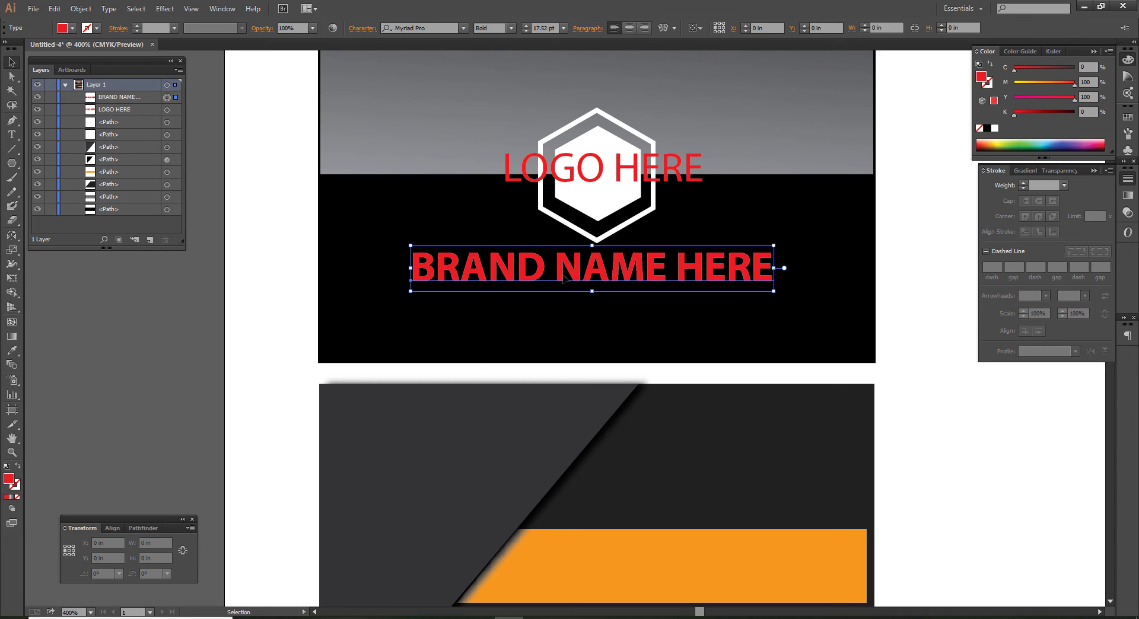
pyautogui.moveTo(773, 291); pyautogui.dragTo(738, 267)
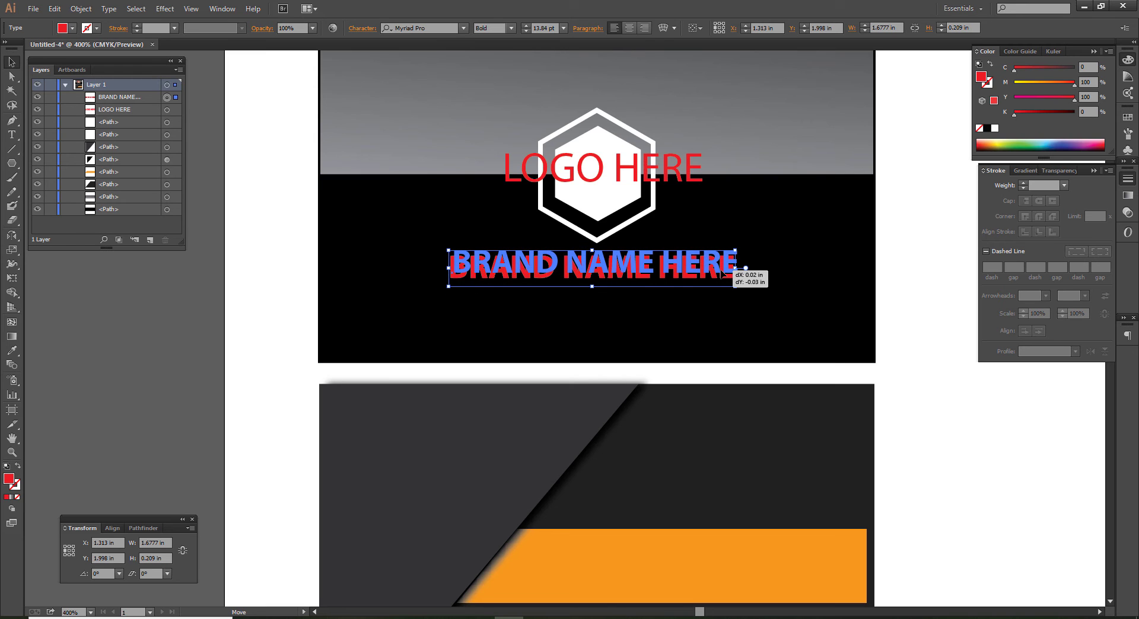
pyautogui.click(991, 128)
# Copy the LOGO HERE text below the brand name and retype it as 'SOLOGAN HERE'
pyautogui.click(920, 361)
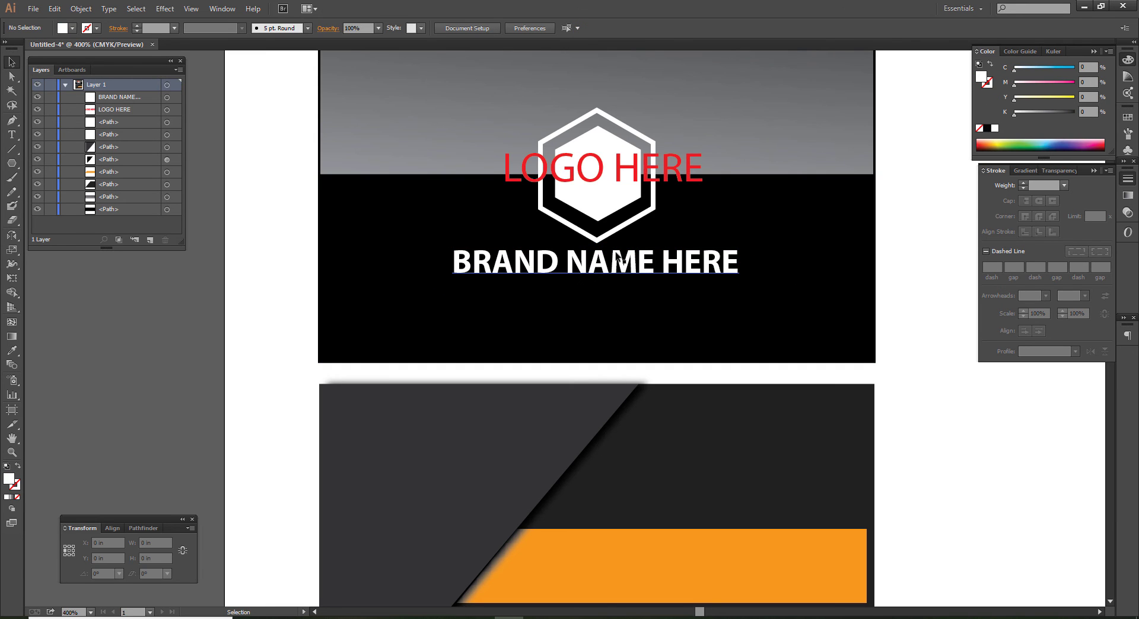
pyautogui.moveTo(627, 175); pyautogui.dragTo(624, 303)
pyautogui.tripleClick(624, 304)
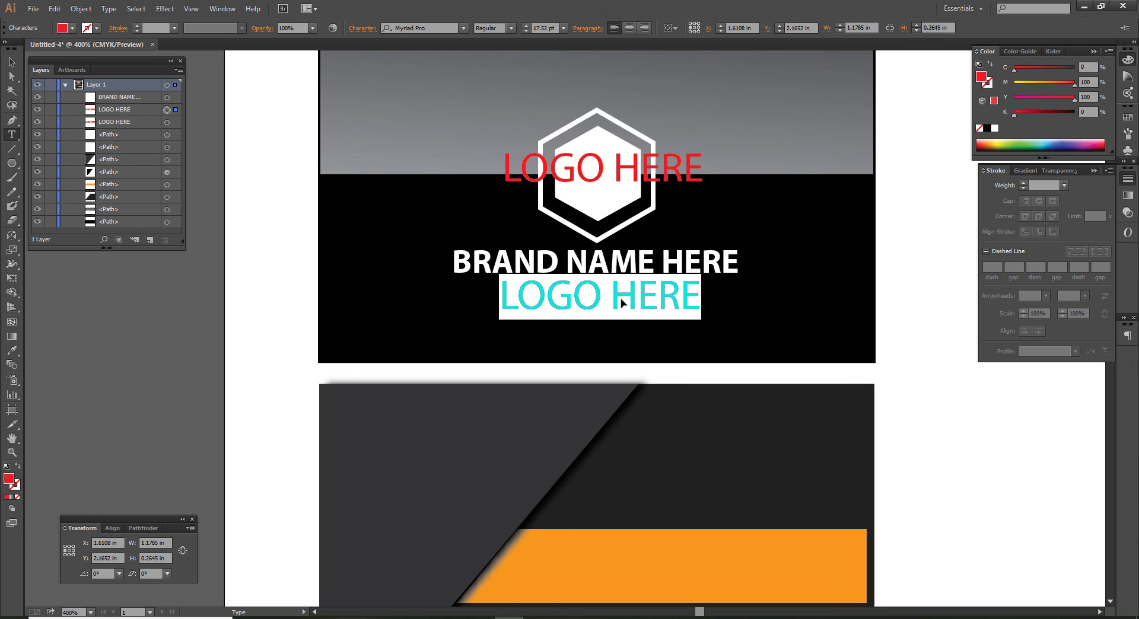
pyautogui.write('SOGO')
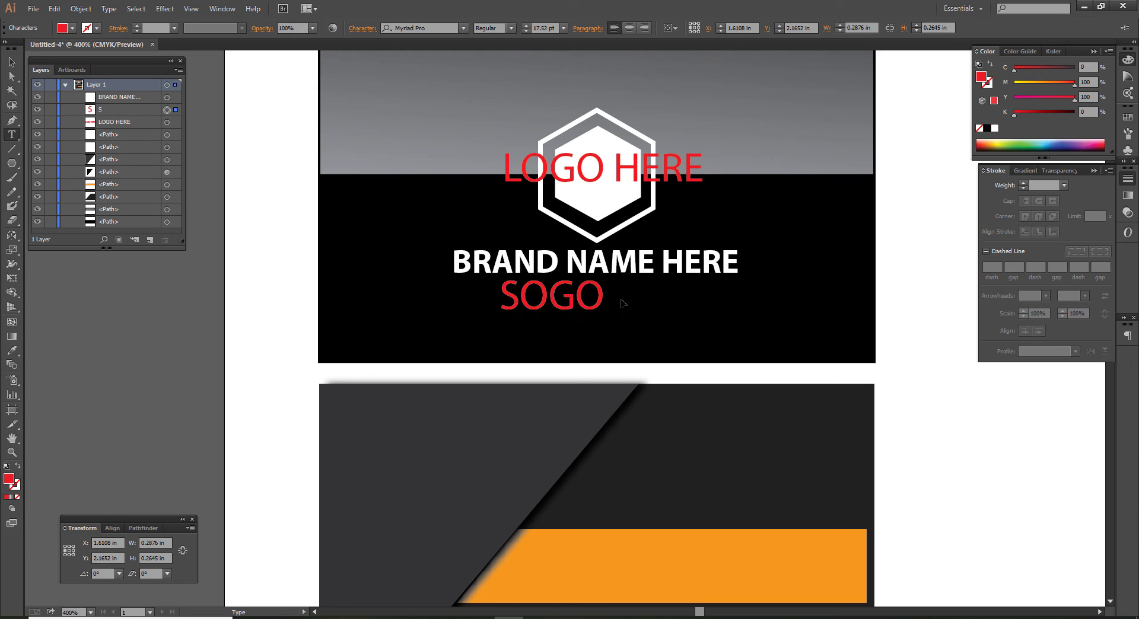
pyautogui.press('BackSpace')
pyautogui.press('BackSpace')
pyautogui.press('BackSpace')
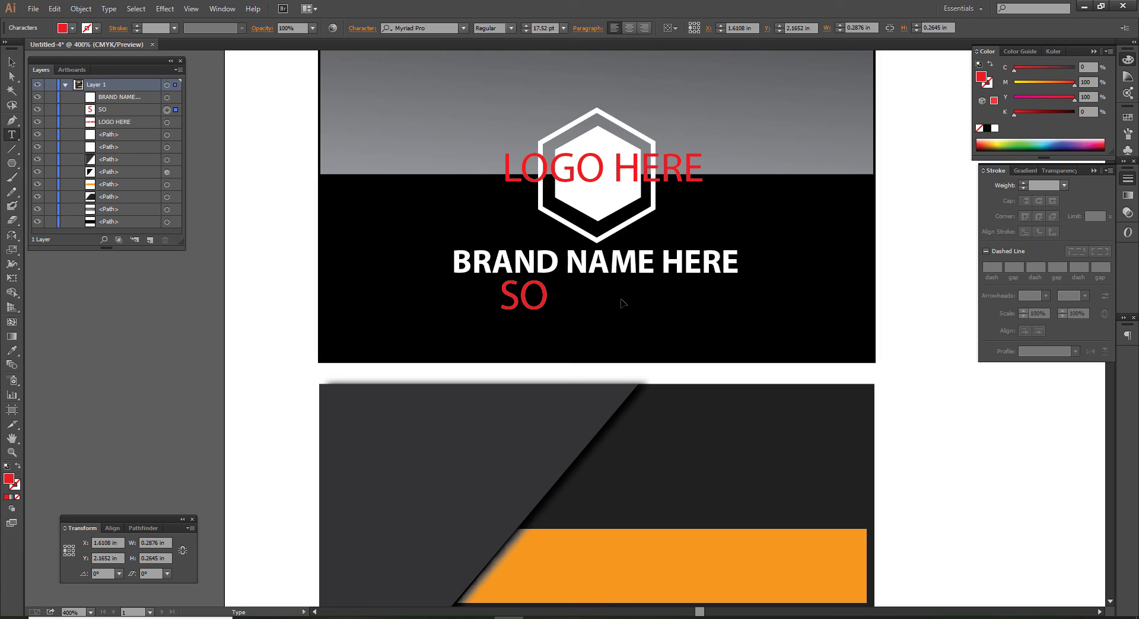
pyautogui.write('LOGAN HE')
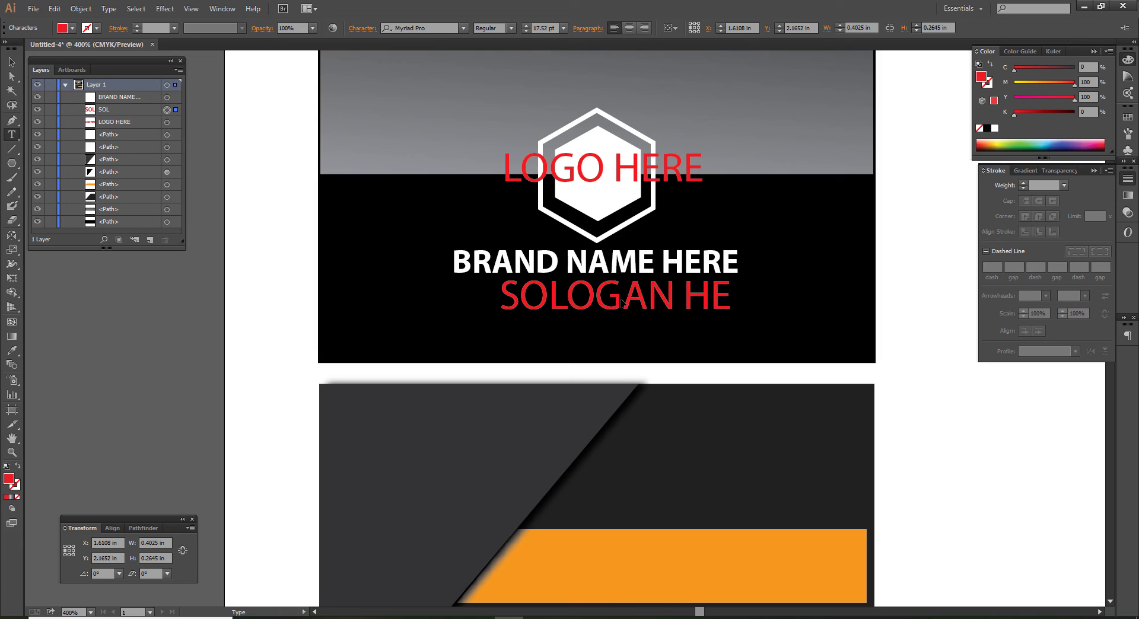
pyautogui.write('ER')
pyautogui.press('Delete')
pyautogui.write('RE')
pyautogui.press('Escape')
# Centre SOLOGAN HERE under BRAND NAME HERE, shrink it to about 9.77 pt, and fill it white
pyautogui.press('a')
pyautogui.click(229, 330)
pyautogui.press('v')
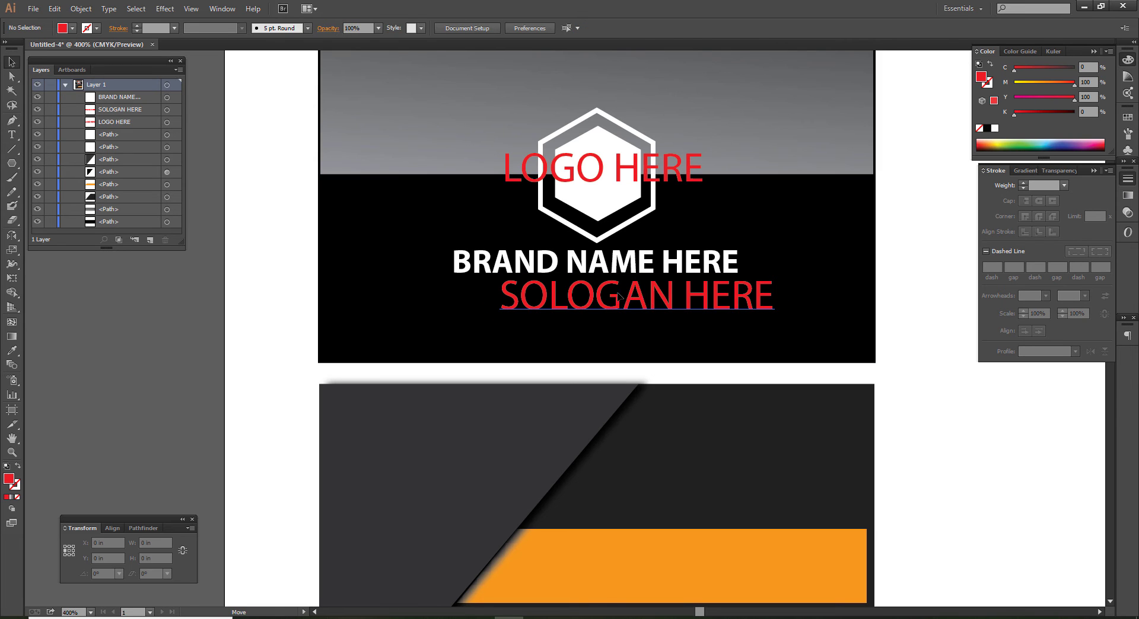
pyautogui.moveTo(663, 297)
pyautogui.mouseDown()
pyautogui.moveTo(615, 295)
pyautogui.moveTo(626, 295)
pyautogui.mouseUp()
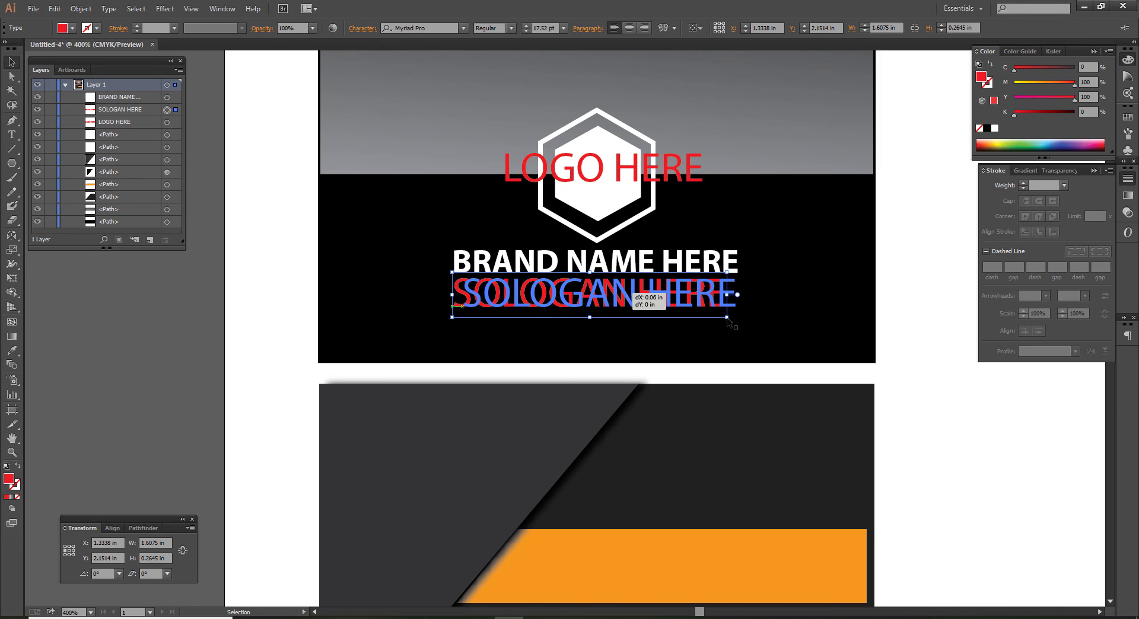
pyautogui.moveTo(738, 318); pyautogui.dragTo(629, 292)
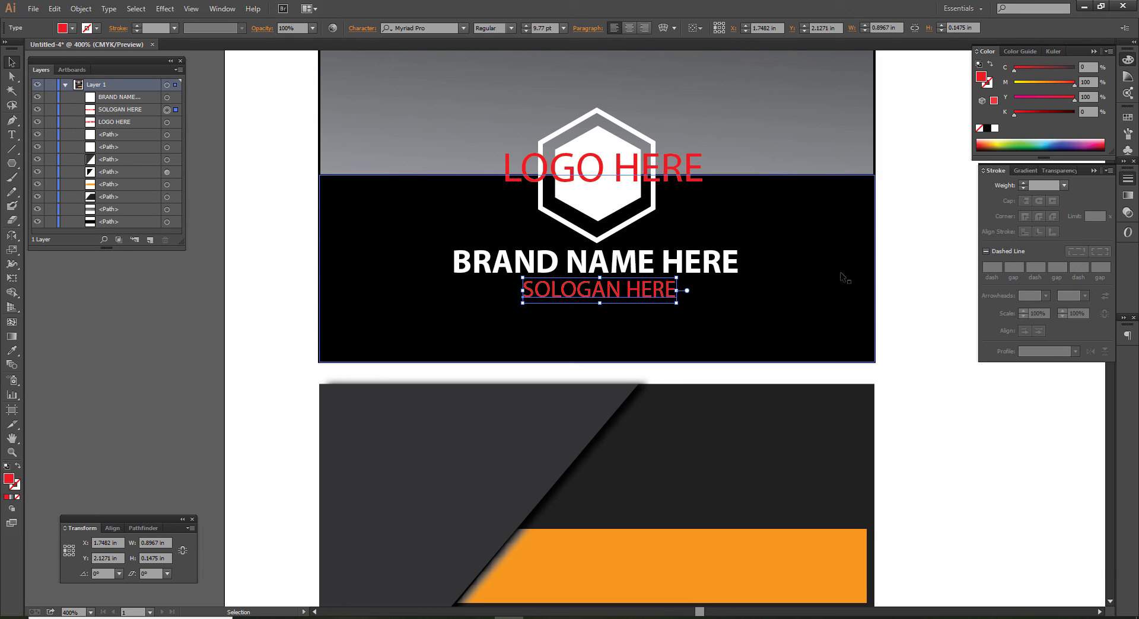
pyautogui.click(994, 128)
pyautogui.click(912, 278)
pyautogui.scroll(-2, 912, 279)
# Select the brand name, slogan and both hexagon logo shapes together
pyautogui.moveTo(915, 331)
pyautogui.mouseDown()
pyautogui.moveTo(815, 285)
pyautogui.moveTo(812, 294)
pyautogui.mouseUp()
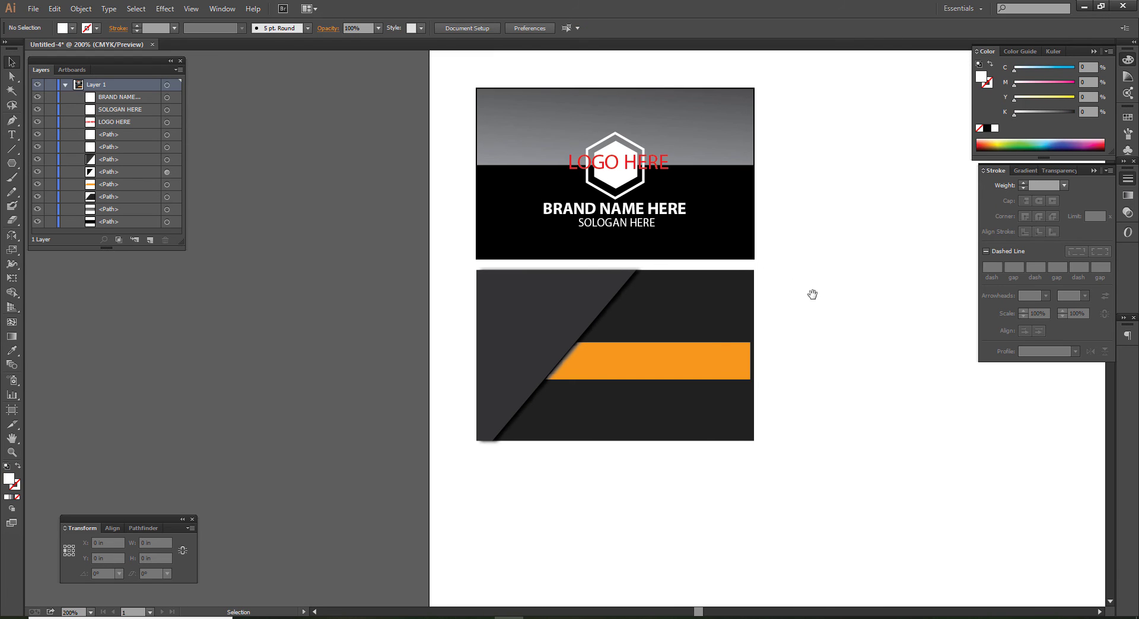
pyautogui.click(634, 208)
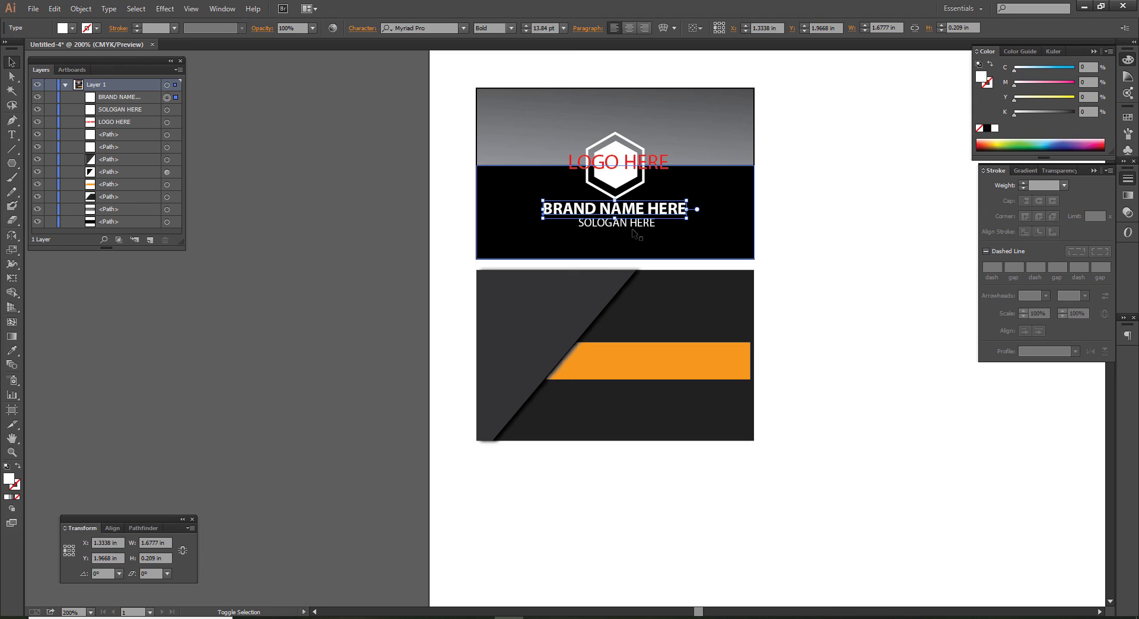
pyautogui.keyDown('shift'); pyautogui.click(632, 229); pyautogui.keyUp('shift')
pyautogui.click(617, 222)
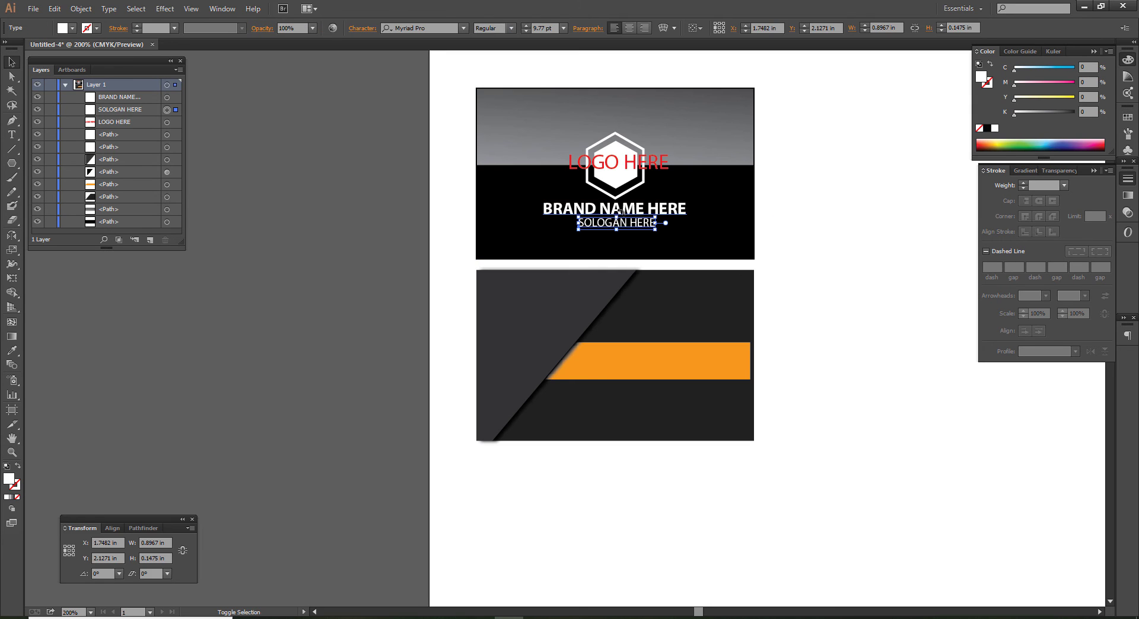
pyautogui.keyDown('shift'); pyautogui.click(621, 193); pyautogui.keyUp('shift')
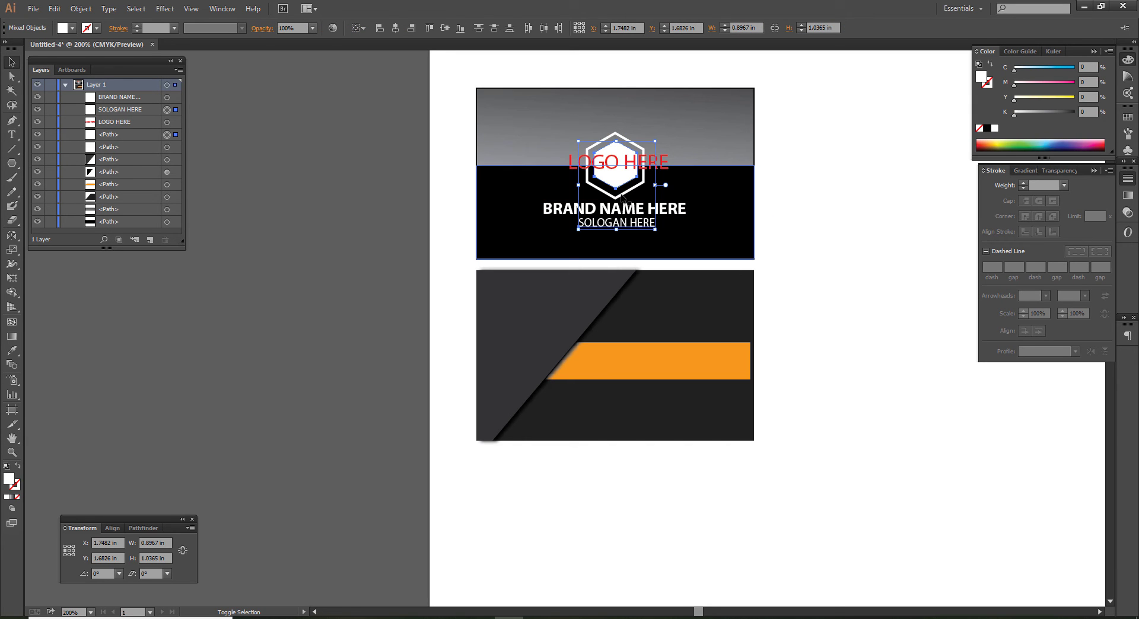
pyautogui.keyDown('shift'); pyautogui.click(644, 178); pyautogui.keyUp('shift')
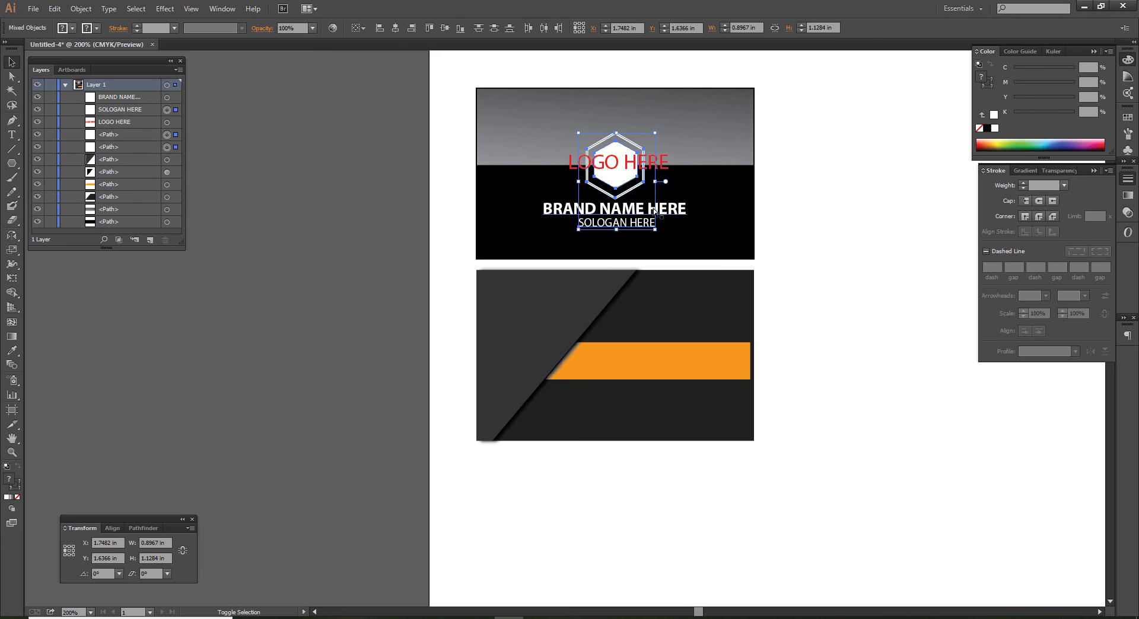
pyautogui.press('Delete')
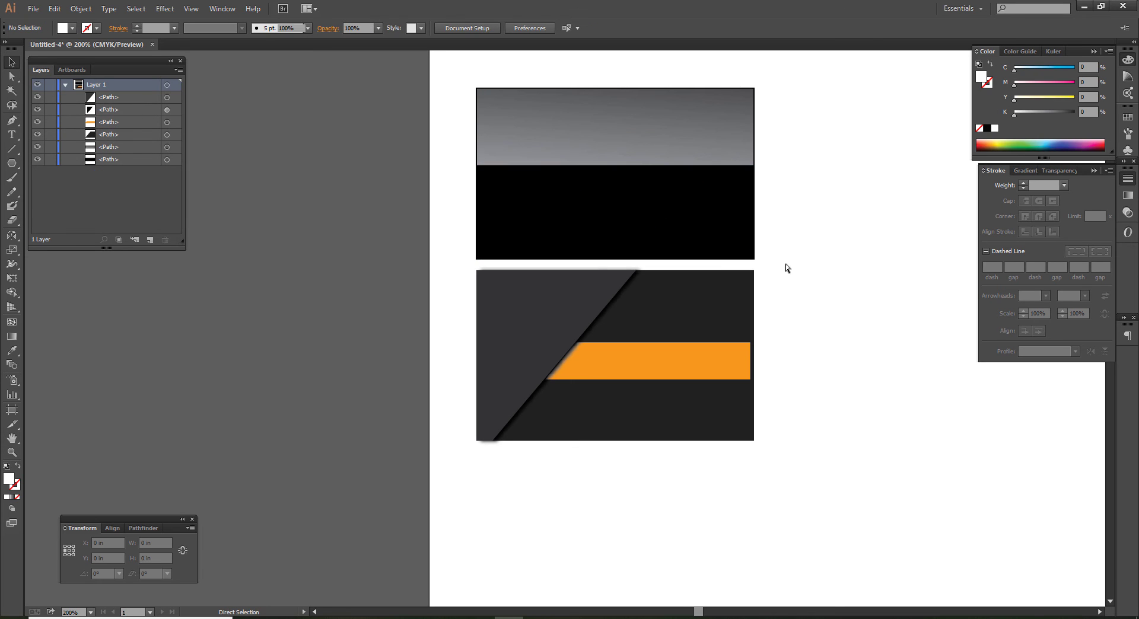
pyautogui.hotkey('ctrl', 'z')
# Copy the logo set onto the lower card, scale it down, and group it
pyautogui.moveTo(665, 173); pyautogui.dragTo(587, 298)
pyautogui.moveTo(607, 258); pyautogui.dragTo(533, 309)
pyautogui.hotkey('ctrl', 'g')
# Type 'YOUR NAME HERE' on the lower card's orange stripe and shift it slightly left
pyautogui.hotkey('ctrl', 'shift', 'a')
pyautogui.hotkey('ctrl', 'shift', 'a')
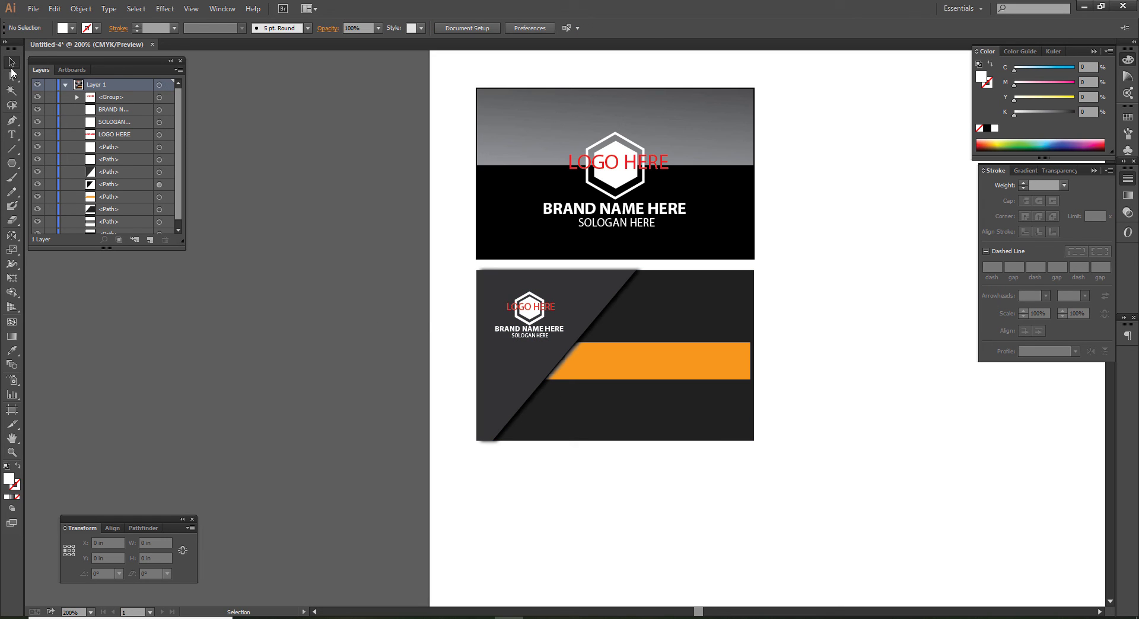
pyautogui.click(12, 135)
pyautogui.scroll(1, 663, 387)
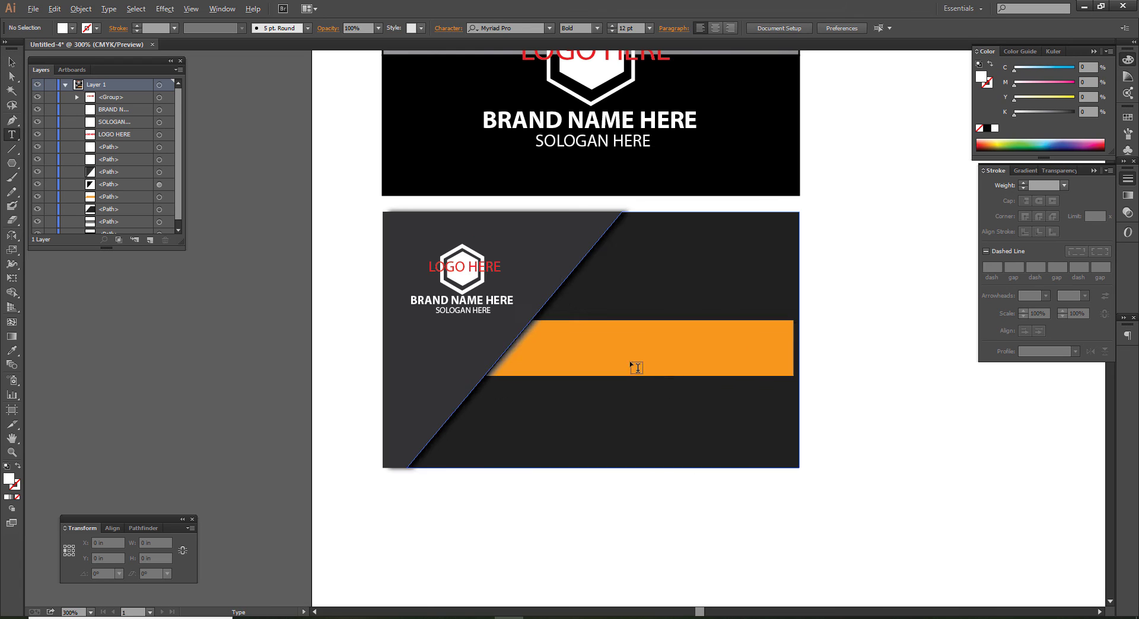
pyautogui.click(602, 351)
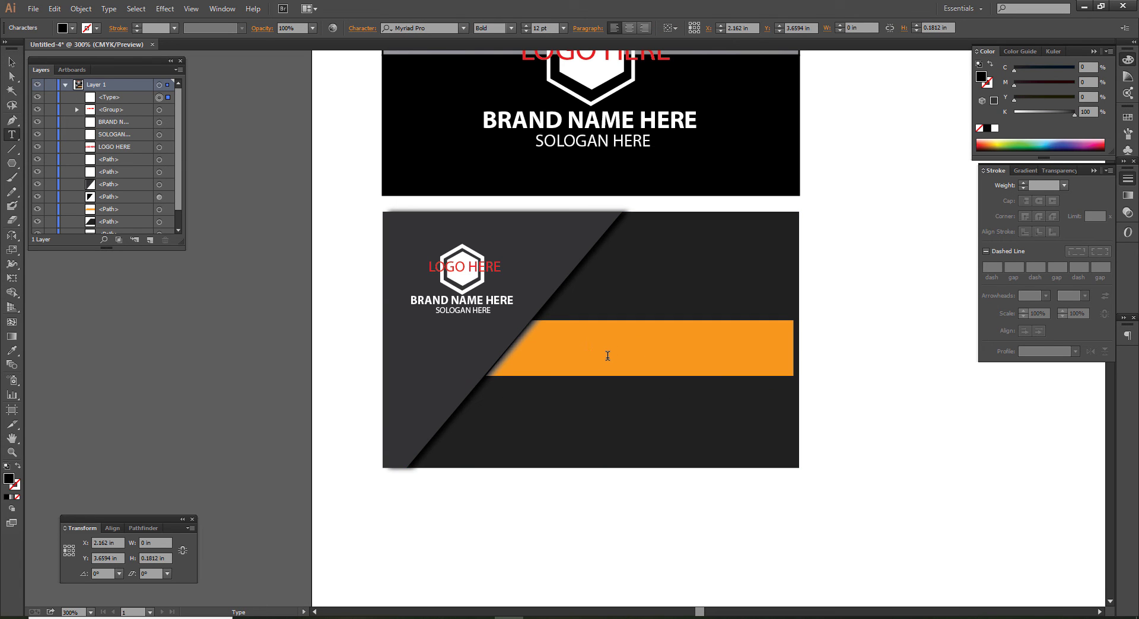
pyautogui.write('N')
pyautogui.press('BackSpace')
pyautogui.write('YOU')
pyautogui.write('R NAME HERE')
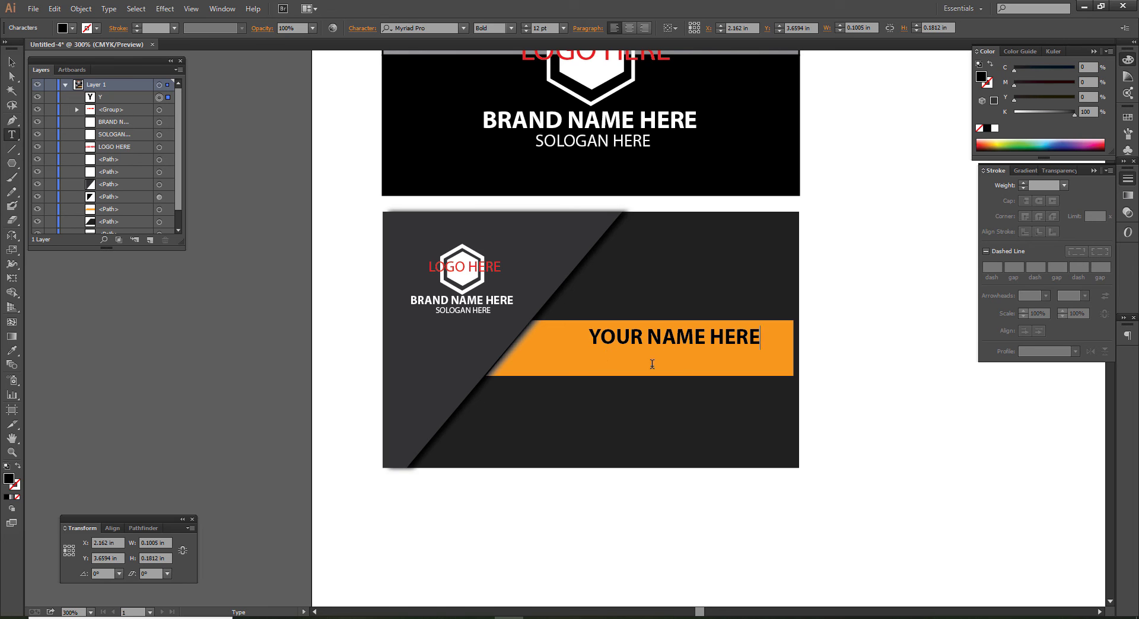
pyautogui.press('Escape')
pyautogui.moveTo(679, 345); pyautogui.dragTo(668, 345)
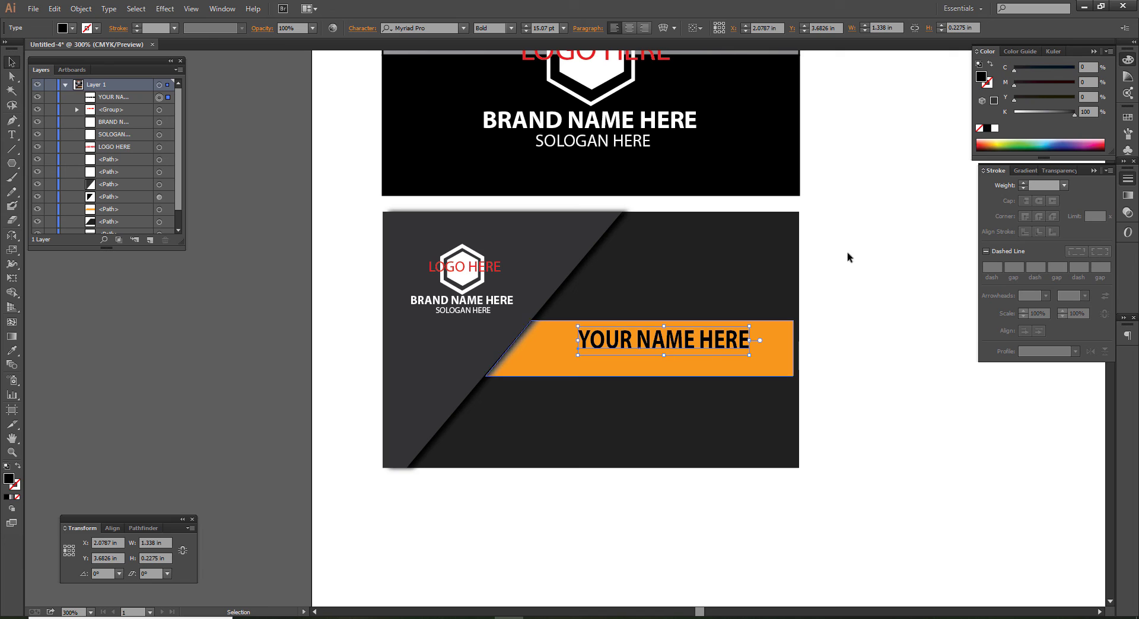
# Fill YOUR NAME HERE white and nudge it slightly left
pyautogui.click(995, 128)
pyautogui.click(894, 253)
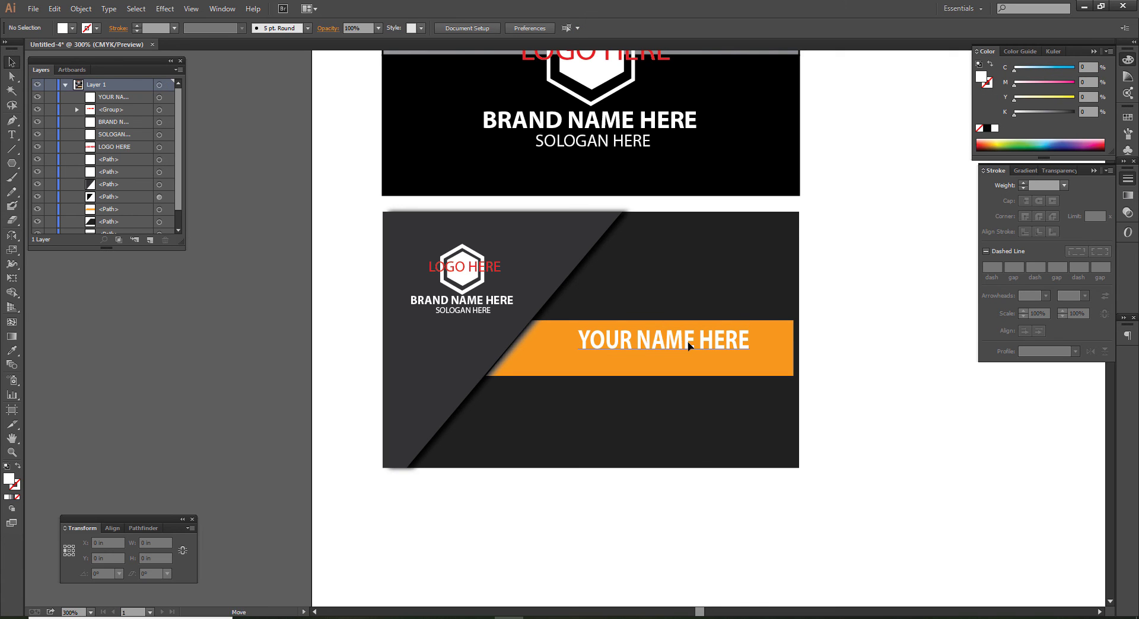
pyautogui.moveTo(691, 347); pyautogui.dragTo(687, 347)
# Copy the small slogan onto the stripe under the name and reword it to 'DESIGNATION HERE'
pyautogui.click(896, 363)
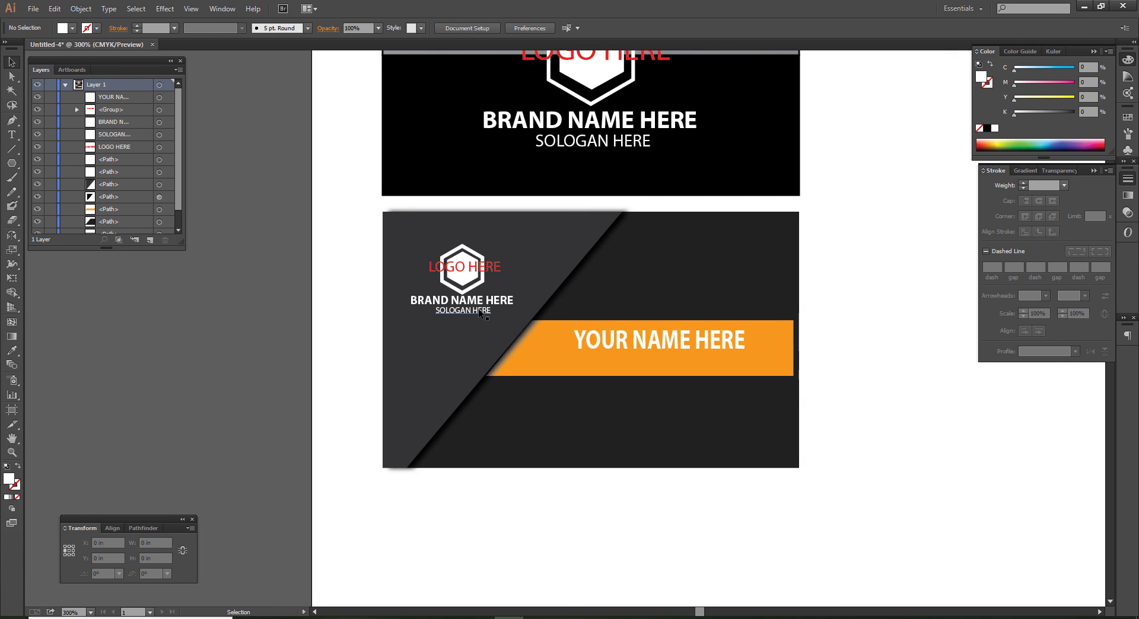
pyautogui.press('a')
pyautogui.moveTo(479, 314); pyautogui.dragTo(670, 358)
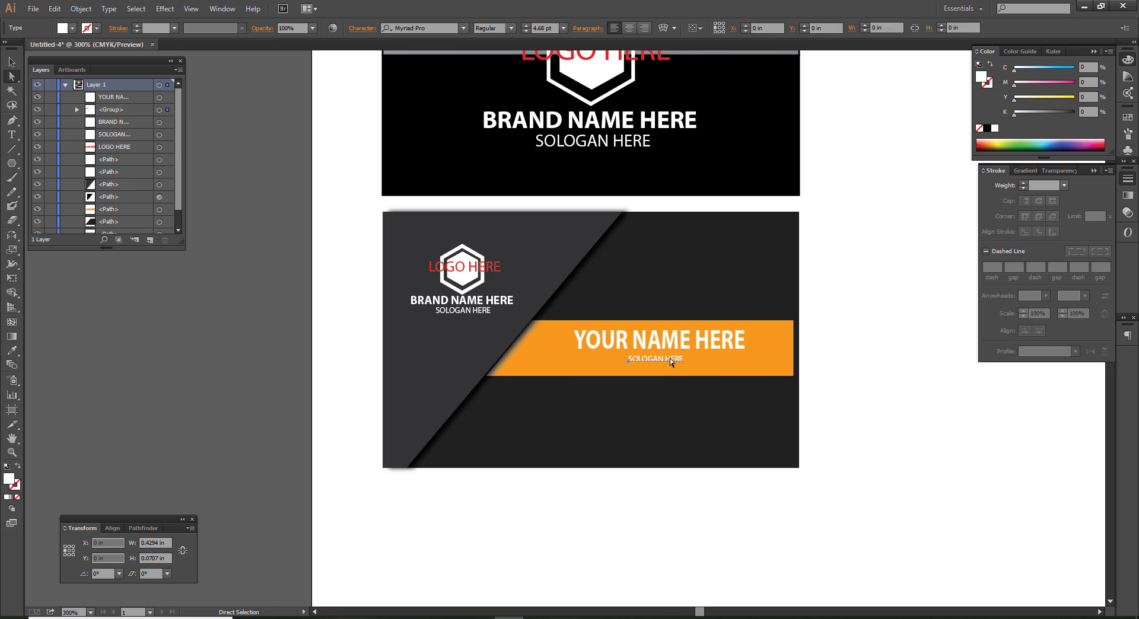
pyautogui.doubleClick(670, 358)
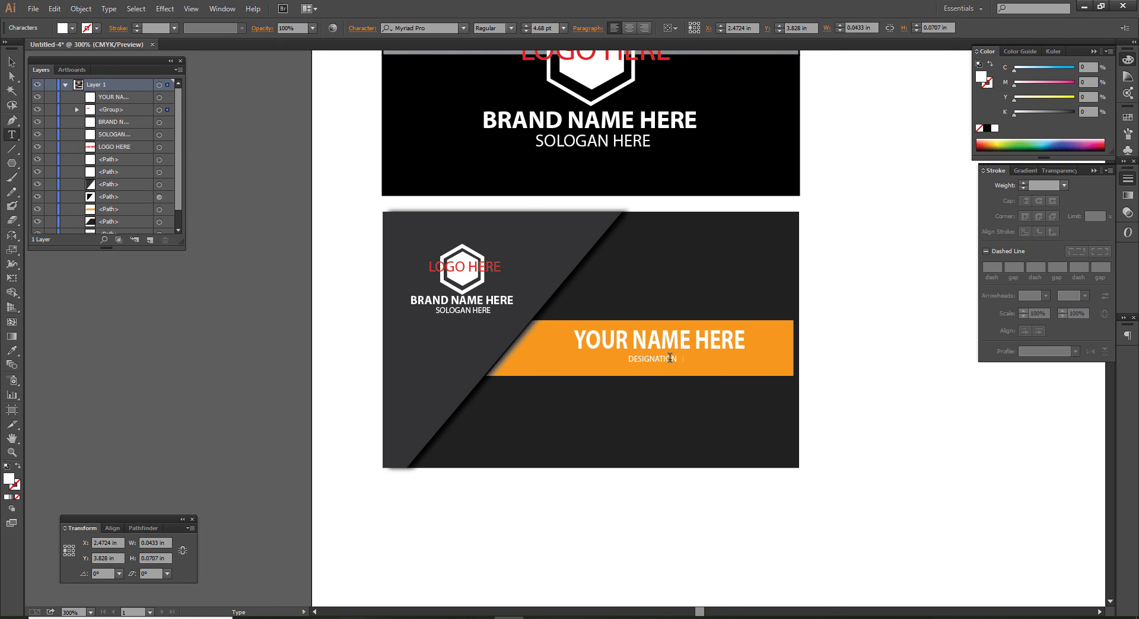
pyautogui.press('Escape')
pyautogui.scroll(3, 689, 381)
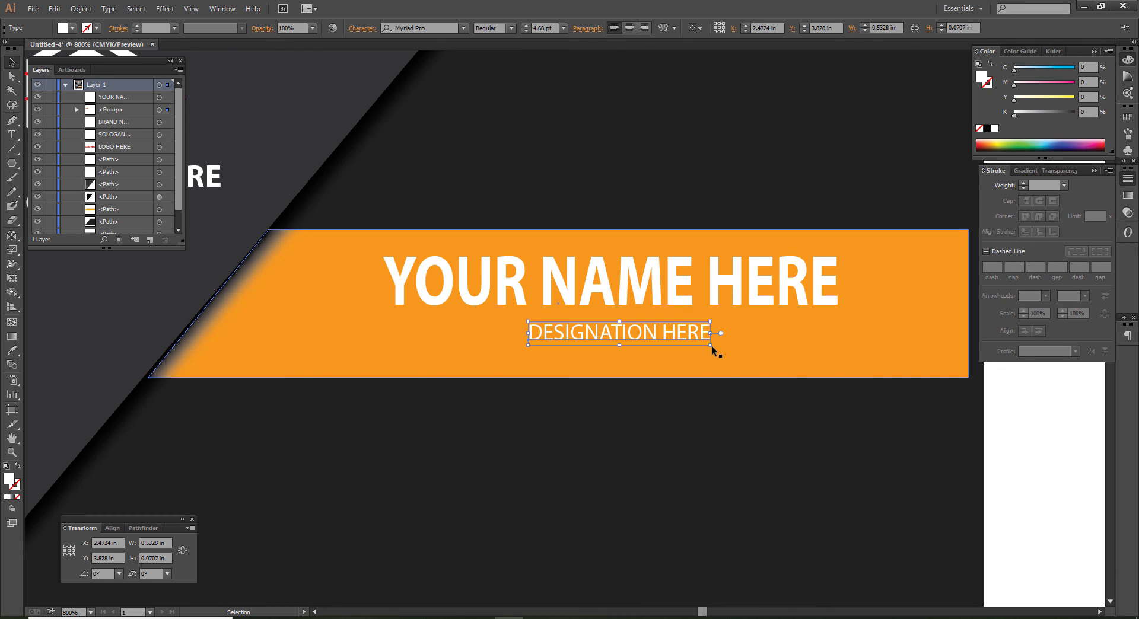
# Enlarge DESIGNATION HERE and colour it red by raising its magenta
pyautogui.moveTo(711, 347); pyautogui.dragTo(824, 333)
pyautogui.moveTo(1068, 86); pyautogui.dragTo(1076, 86)
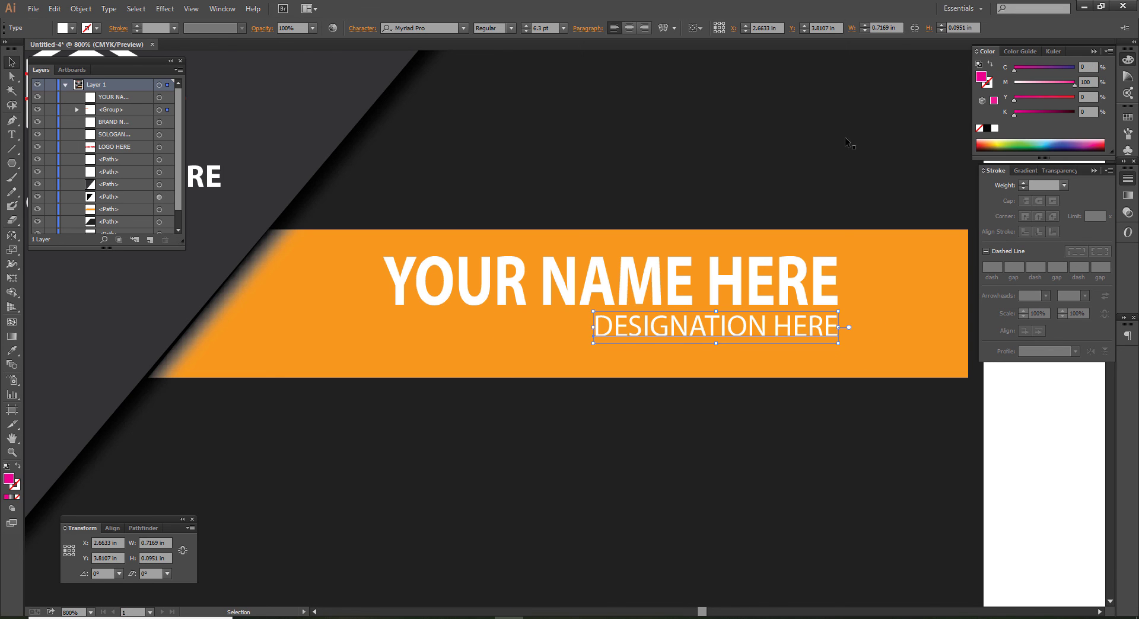
pyautogui.hotkey('ctrl', '-')
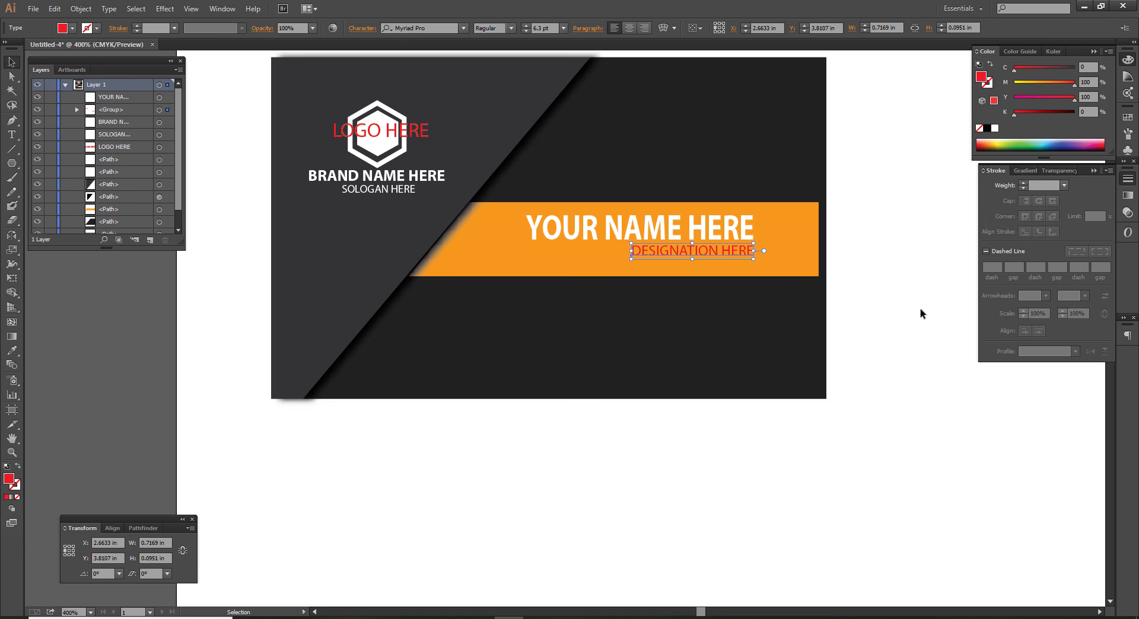
pyautogui.click(914, 315)
pyautogui.moveTo(878, 316); pyautogui.dragTo(885, 316)
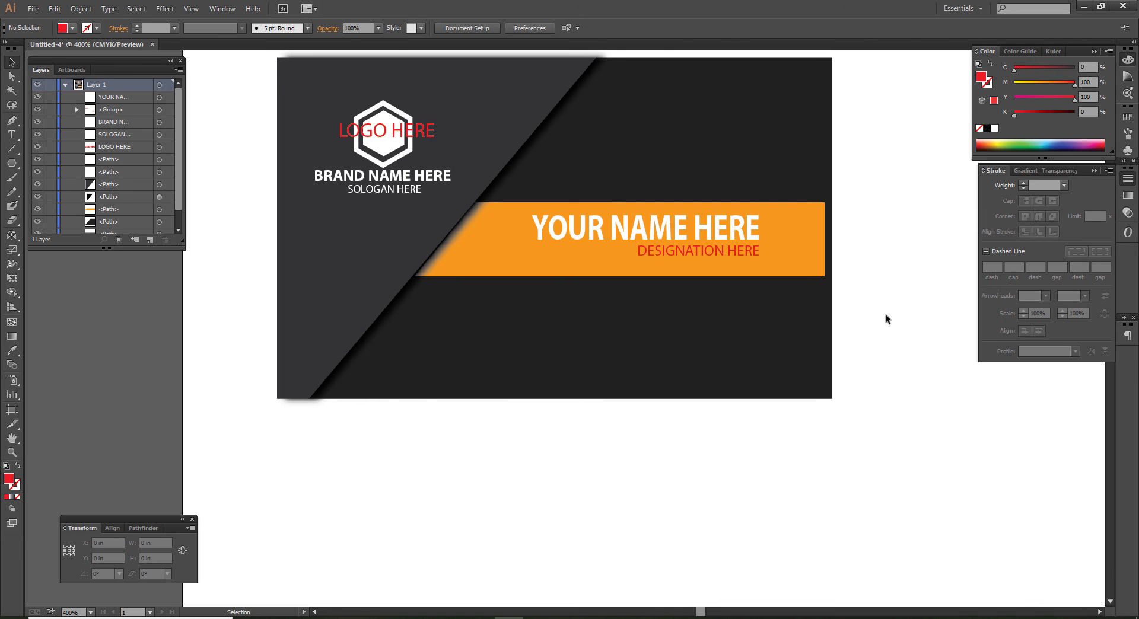
pyautogui.hotkey('ctrl', '-')
pyautogui.moveTo(884, 264); pyautogui.dragTo(841, 347)
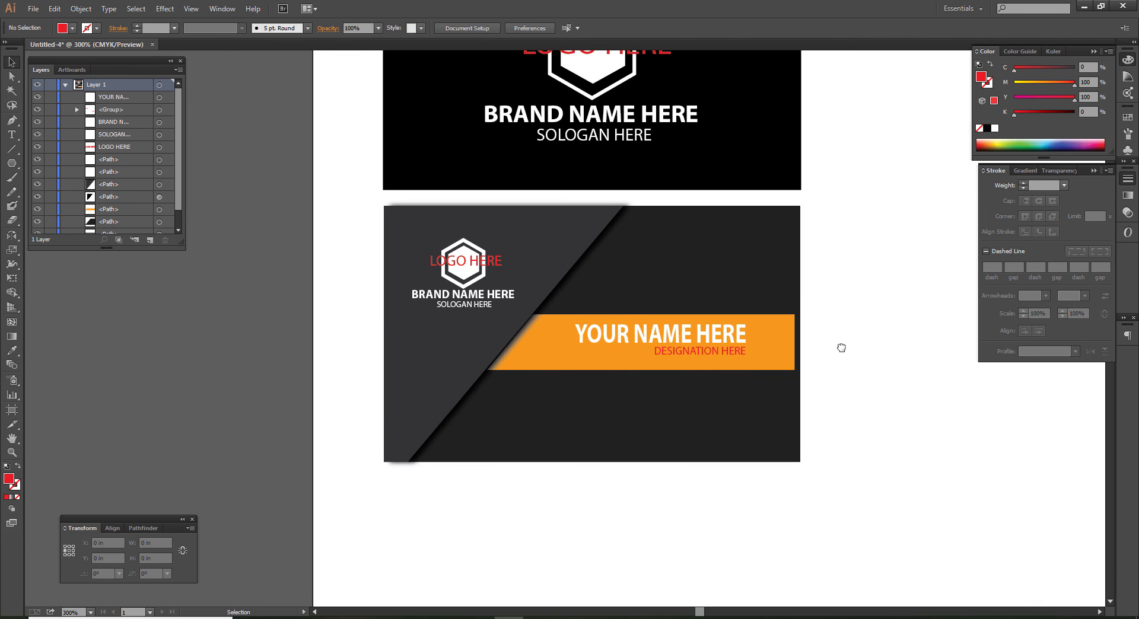
# Open the VISITING CARD TT.pdf file
pyautogui.click(31, 9)
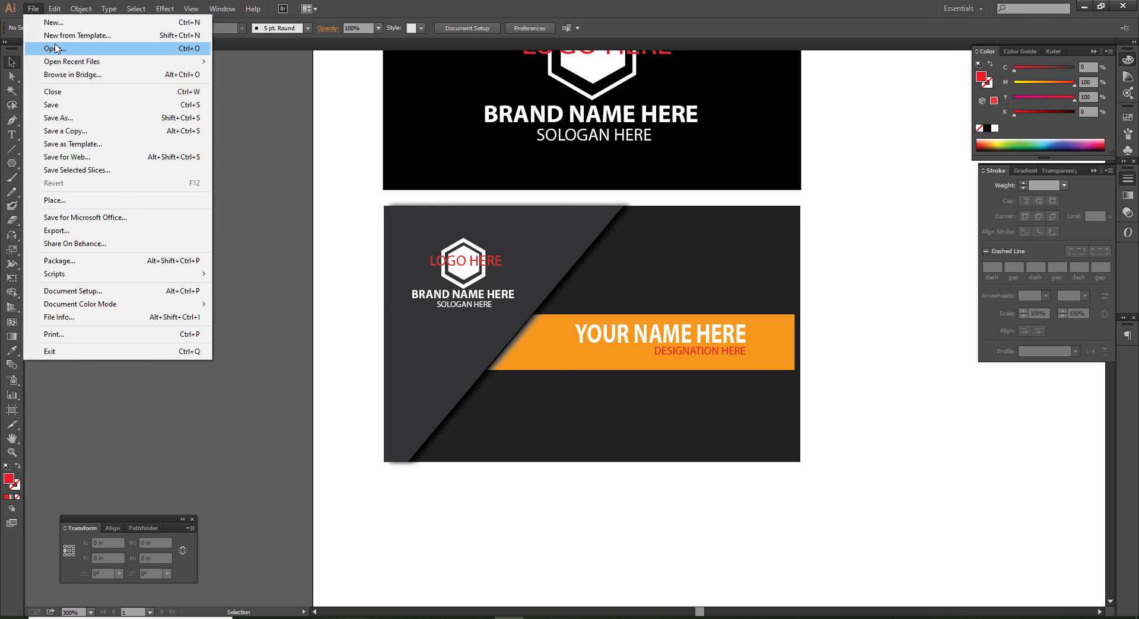
pyautogui.click(54, 43)
pyautogui.scroll(-3, 322, 186)
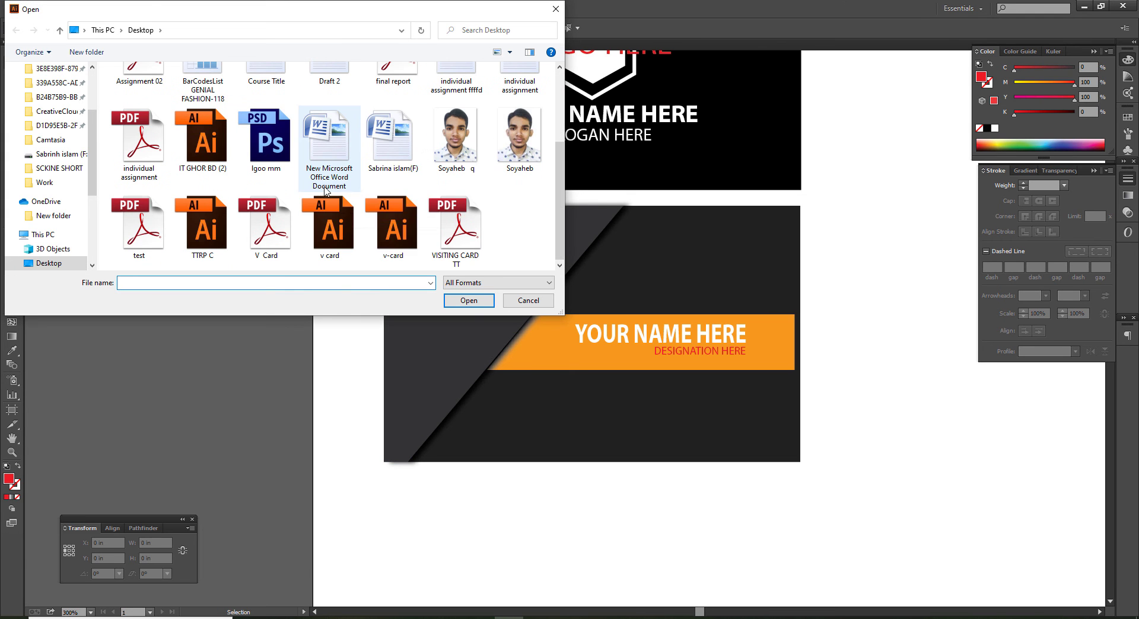
pyautogui.doubleClick(453, 241)
# Copy the red contact card into Untitled-4 and place it below the dark card
pyautogui.moveTo(518, 393)
pyautogui.mouseDown()
pyautogui.moveTo(211, 279)
pyautogui.moveTo(546, 428)
pyautogui.mouseUp()
pyautogui.press('Delete')
pyautogui.press('a')
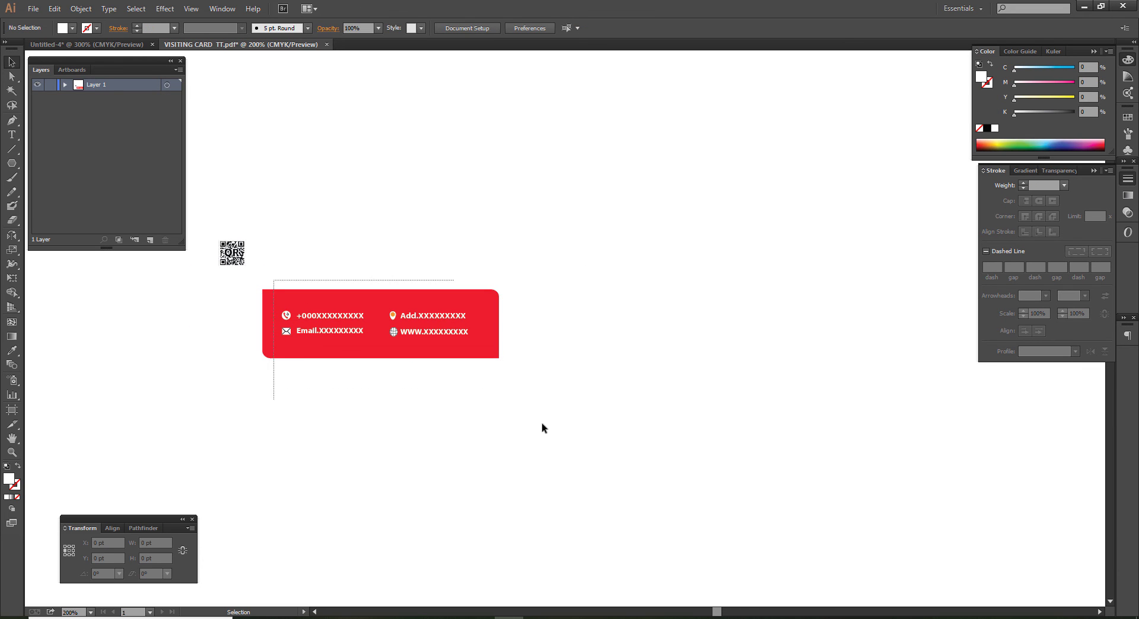
pyautogui.click(106, 45)
pyautogui.moveTo(565, 226); pyautogui.dragTo(547, 146)
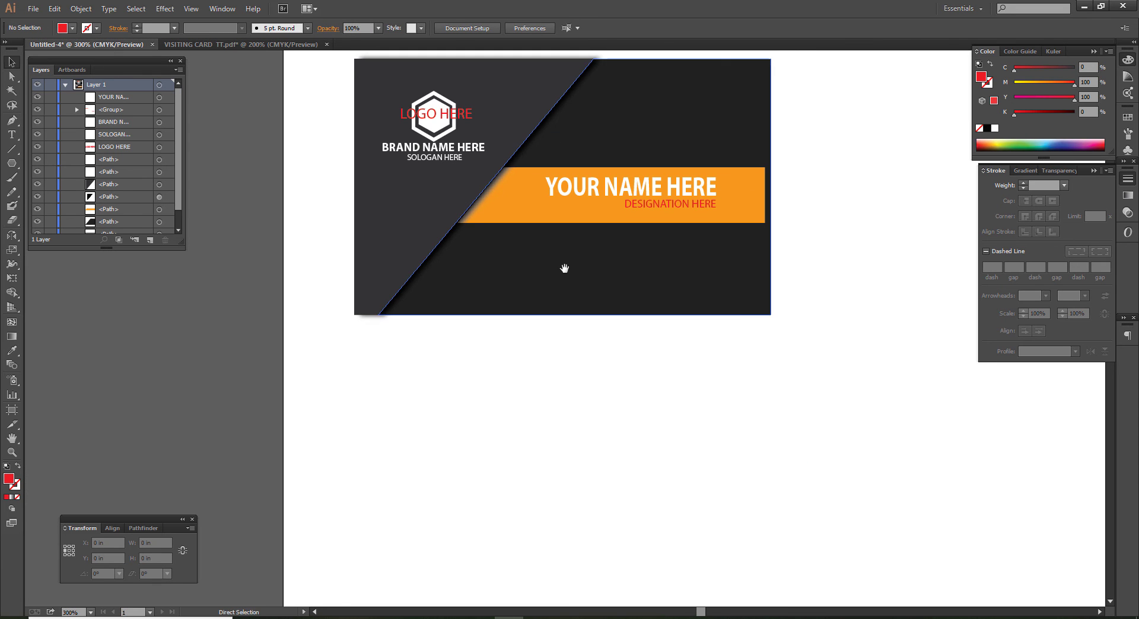
pyautogui.hotkey('ctrl', 'v')
pyautogui.moveTo(614, 360); pyautogui.dragTo(614, 461)
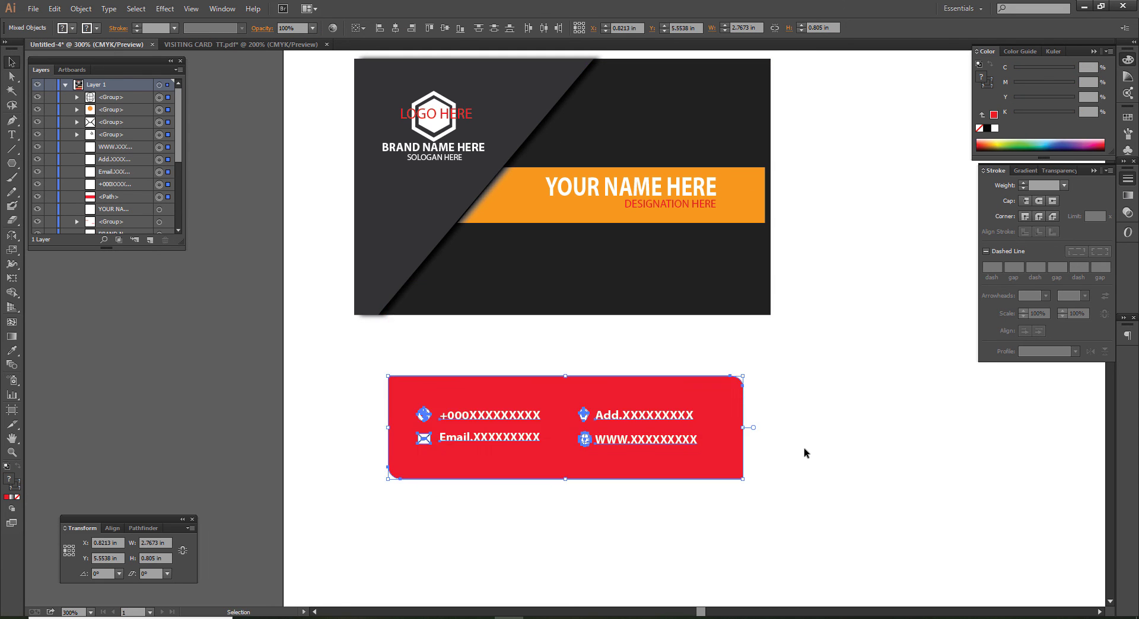
# Delete the red background shape of the pasted contact card
pyautogui.click(803, 452)
pyautogui.moveTo(401, 407); pyautogui.dragTo(485, 451)
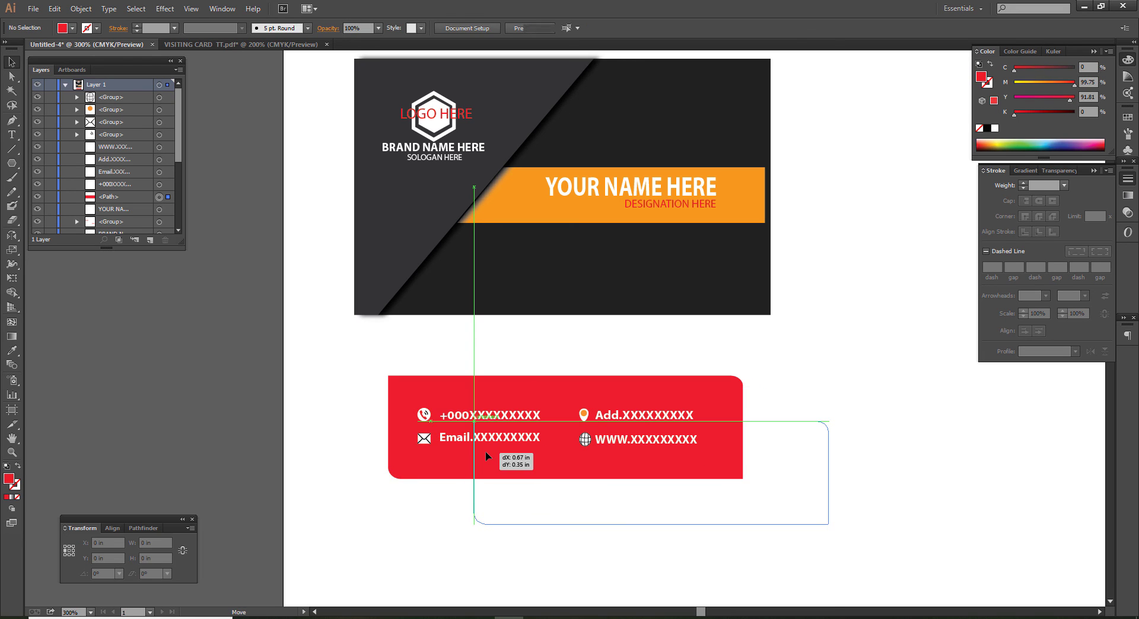
pyautogui.hotkey('ctrl', 'z')
pyautogui.press('Delete')
# Move the phone/email lines and the address/website lines onto the dark card
pyautogui.moveTo(388, 392); pyautogui.dragTo(549, 469)
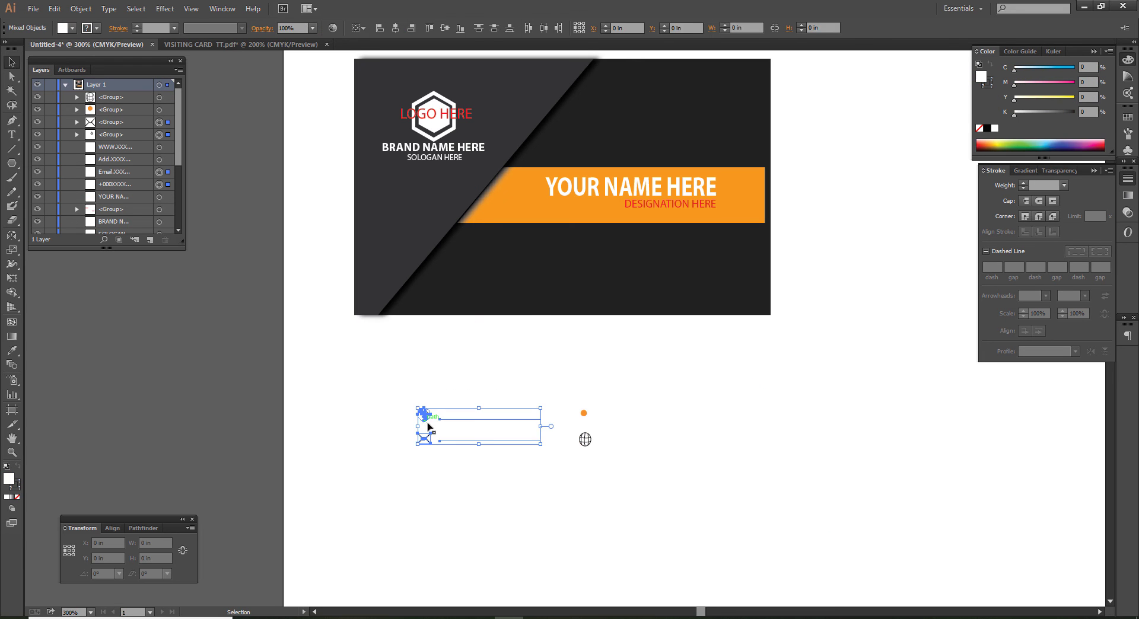
pyautogui.moveTo(435, 412)
pyautogui.mouseDown()
pyautogui.moveTo(493, 262)
pyautogui.moveTo(473, 259)
pyautogui.mouseUp()
pyautogui.click(501, 381)
pyautogui.moveTo(514, 368); pyautogui.dragTo(734, 509)
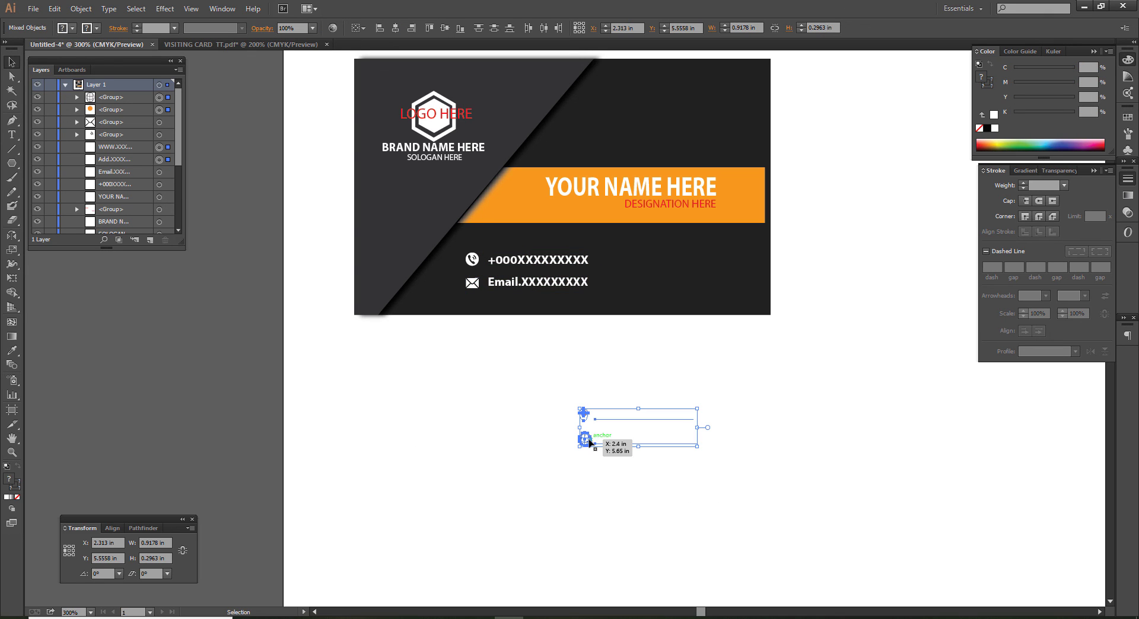
pyautogui.moveTo(589, 443); pyautogui.dragTo(643, 284)
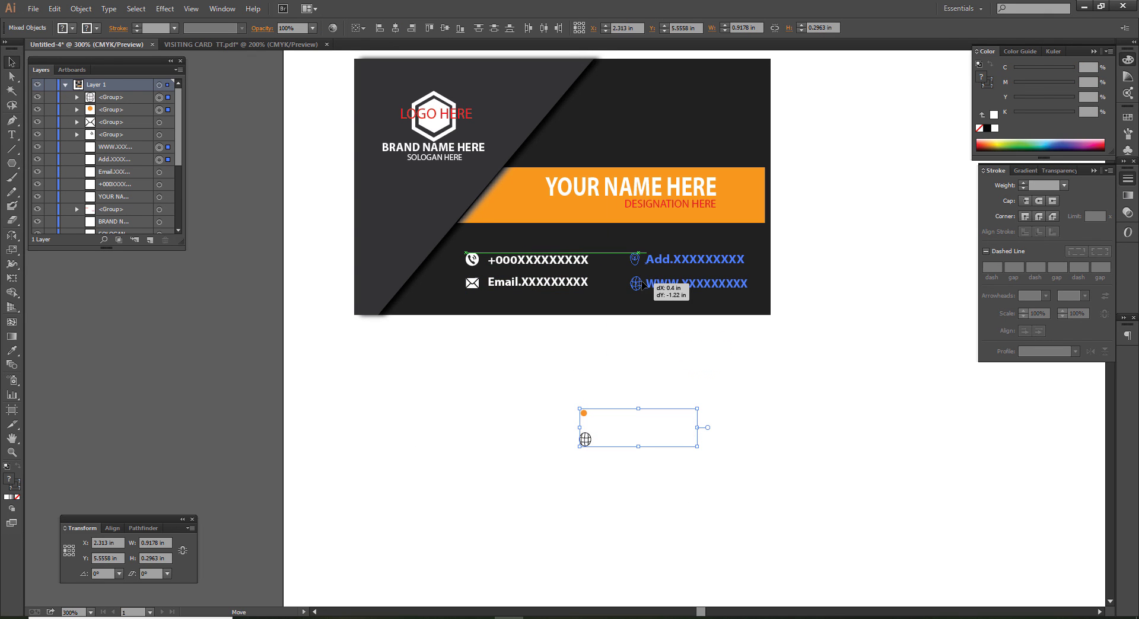
pyautogui.click(648, 351)
# Recolour the orange location dot with the card's dark colour using the Eyedropper
pyautogui.press('a')
pyautogui.scroll(2, 649, 249)
pyautogui.click(626, 266)
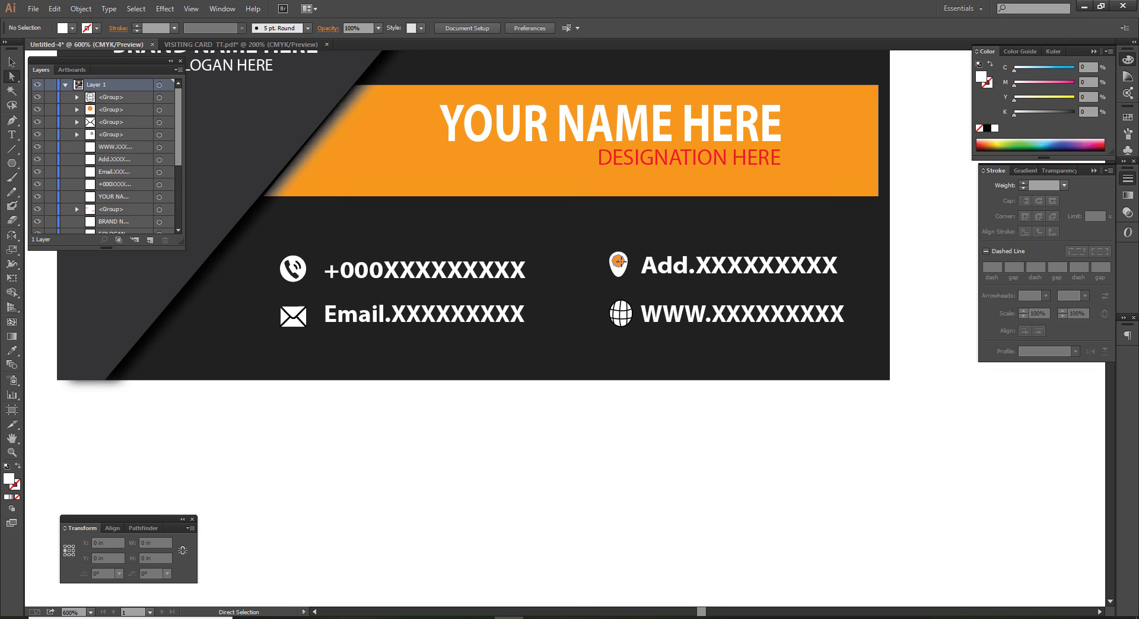
pyautogui.press('i')
pyautogui.click(590, 368)
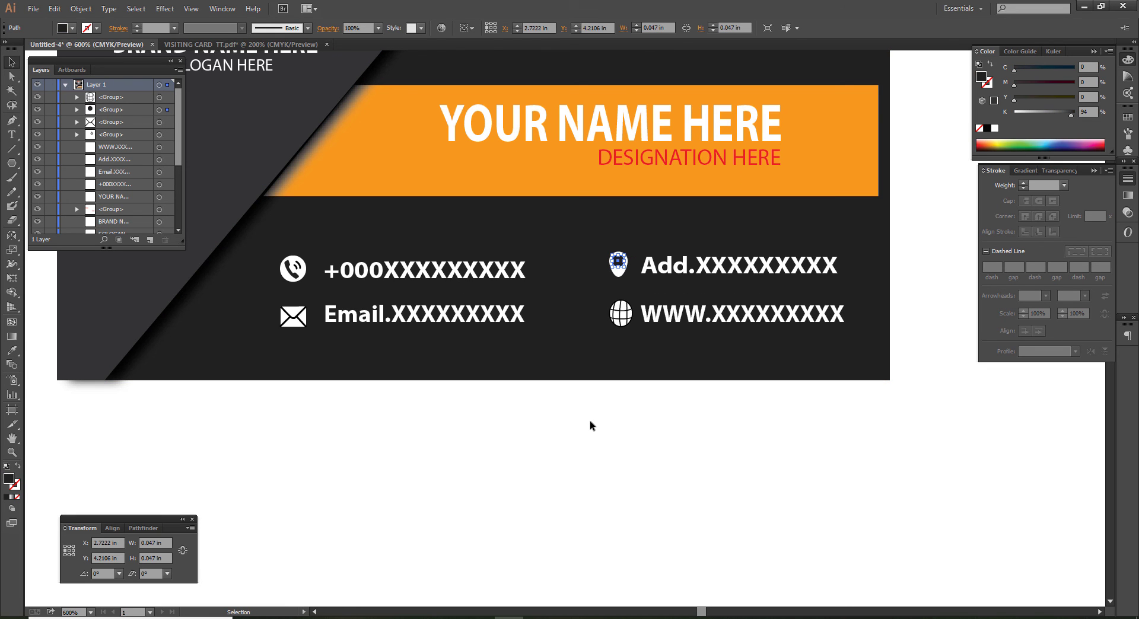
pyautogui.press('v')
pyautogui.click(590, 425)
pyautogui.hotkey('ctrl', '-')
pyautogui.hotkey('ctrl', '-')
pyautogui.hotkey('ctrl', '-')
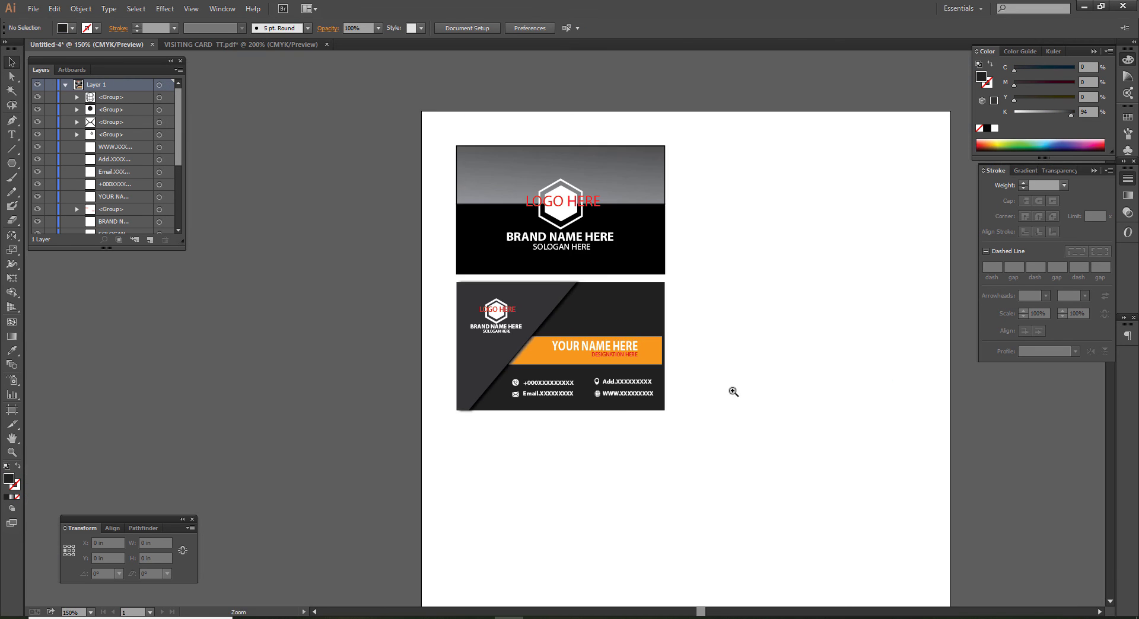
pyautogui.hotkey('ctrl', '-')
# Duplicate both business cards to the right of the originals
pyautogui.moveTo(692, 463); pyautogui.dragTo(405, 164)
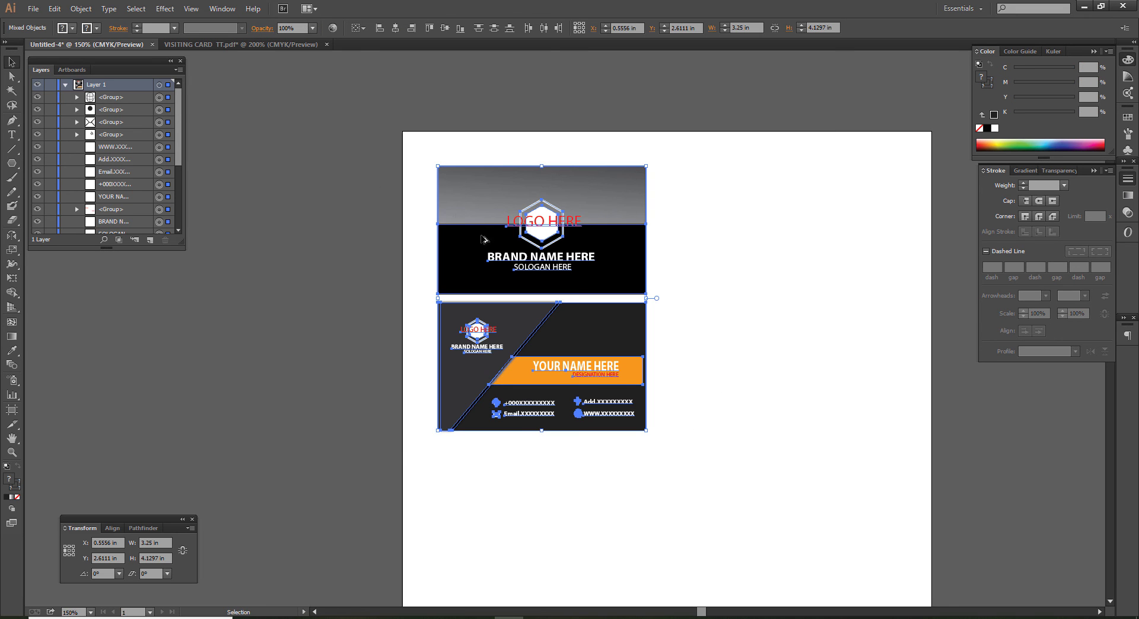
pyautogui.moveTo(455, 218); pyautogui.dragTo(689, 252)
pyautogui.moveTo(906, 399); pyautogui.dragTo(736, 396)
pyautogui.click(736, 396)
# Fill both copied cards' black backgrounds with maroon (C53 M100 Y100)
pyautogui.press('a')
pyautogui.click(670, 248)
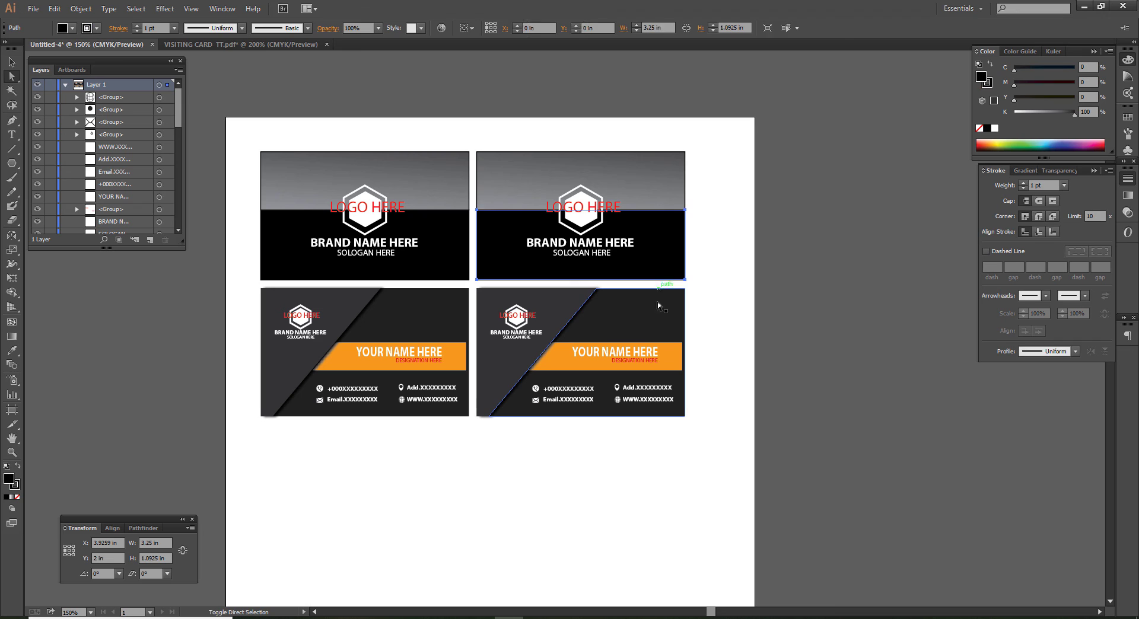
pyautogui.keyDown('shift'); pyautogui.click(655, 306); pyautogui.keyUp('shift')
pyautogui.click(720, 297)
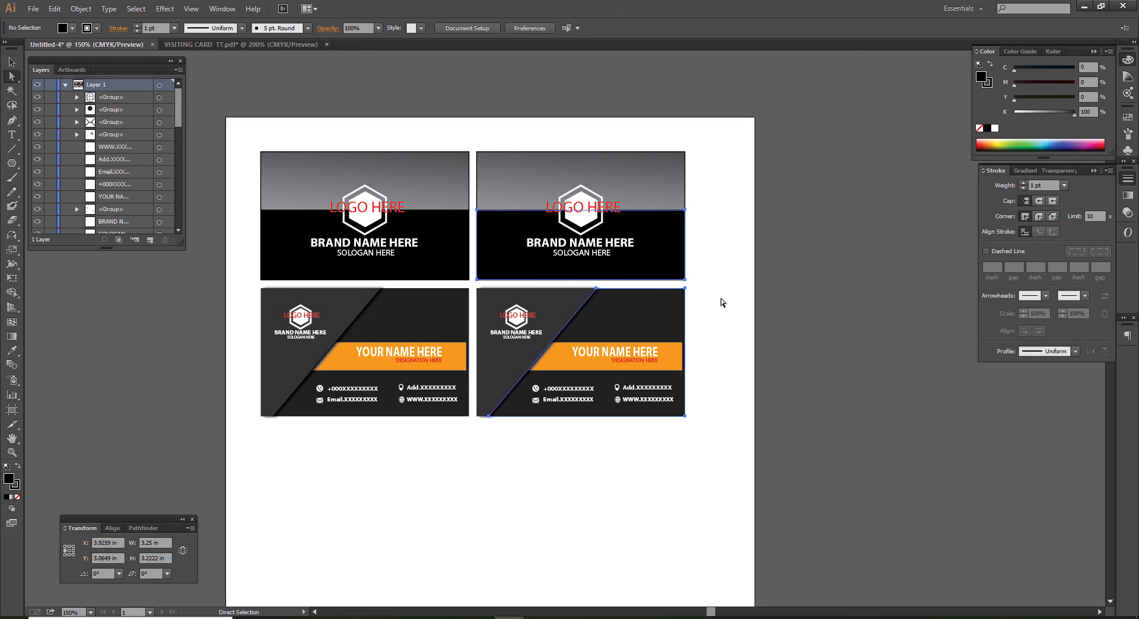
pyautogui.click(656, 321)
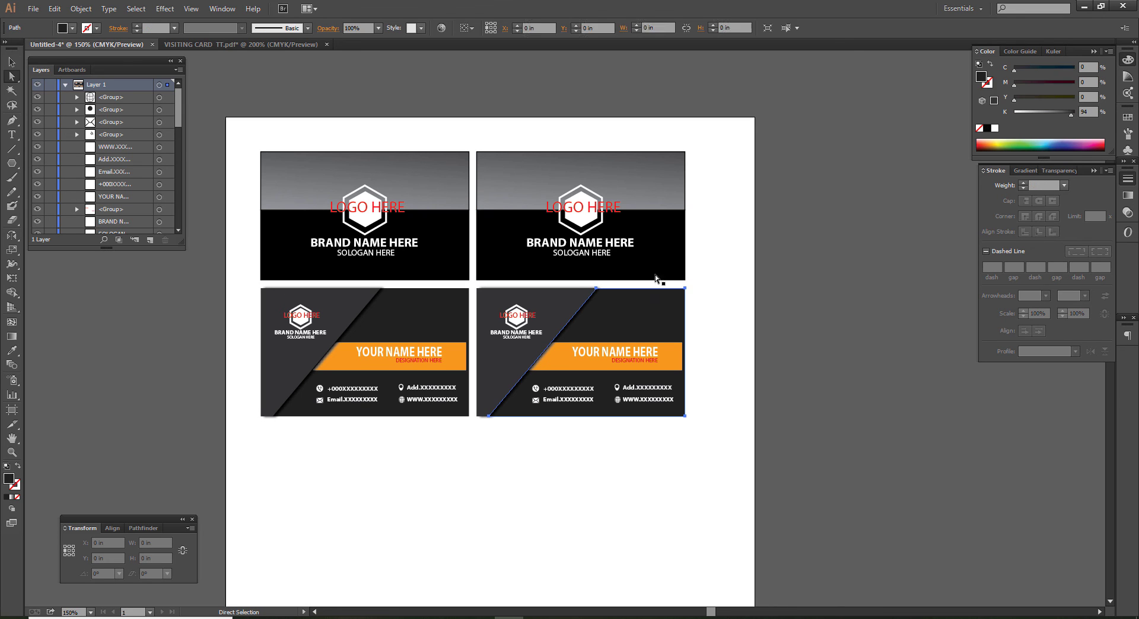
pyautogui.keyDown('shift'); pyautogui.click(654, 275); pyautogui.keyUp('shift')
pyautogui.click(995, 128)
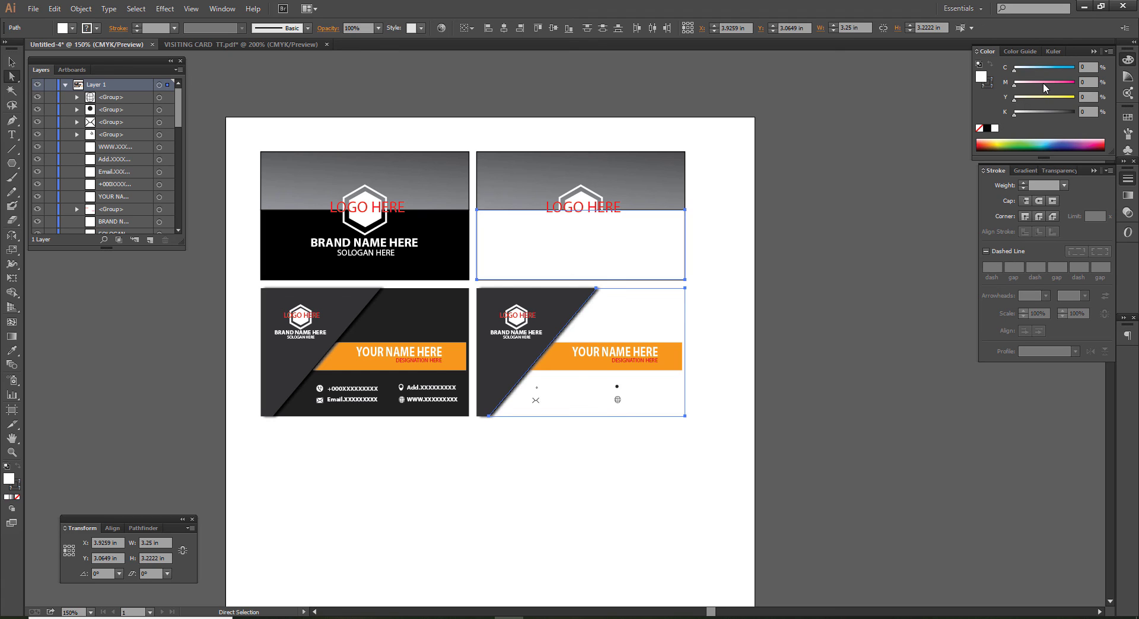
pyautogui.moveTo(1014, 85); pyautogui.dragTo(1076, 84)
pyautogui.click(1067, 97)
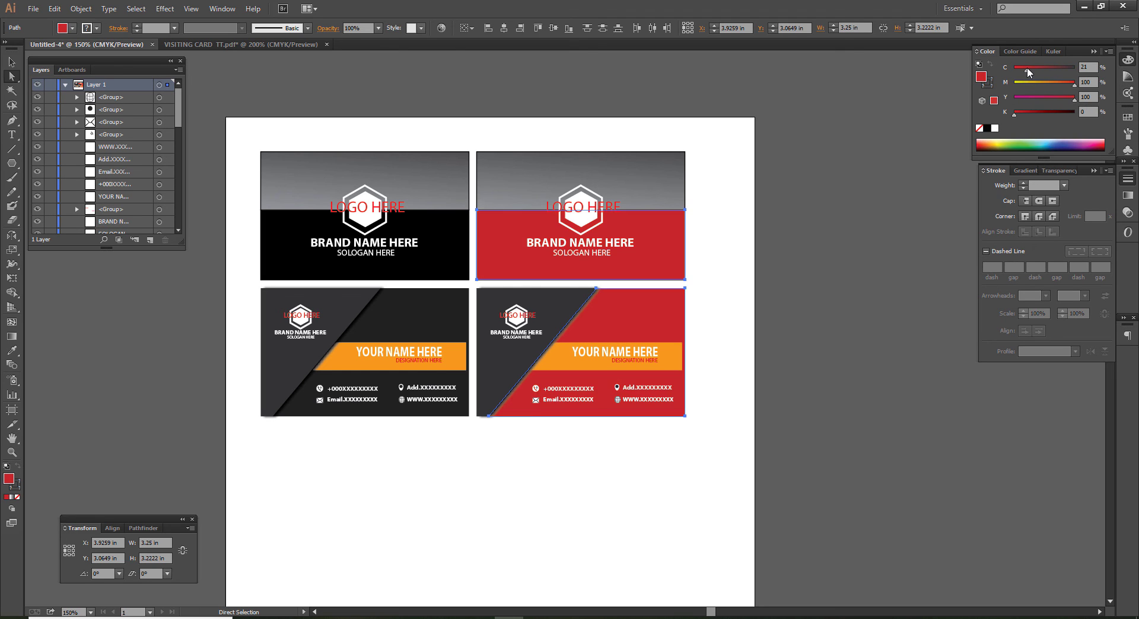
pyautogui.click(843, 284)
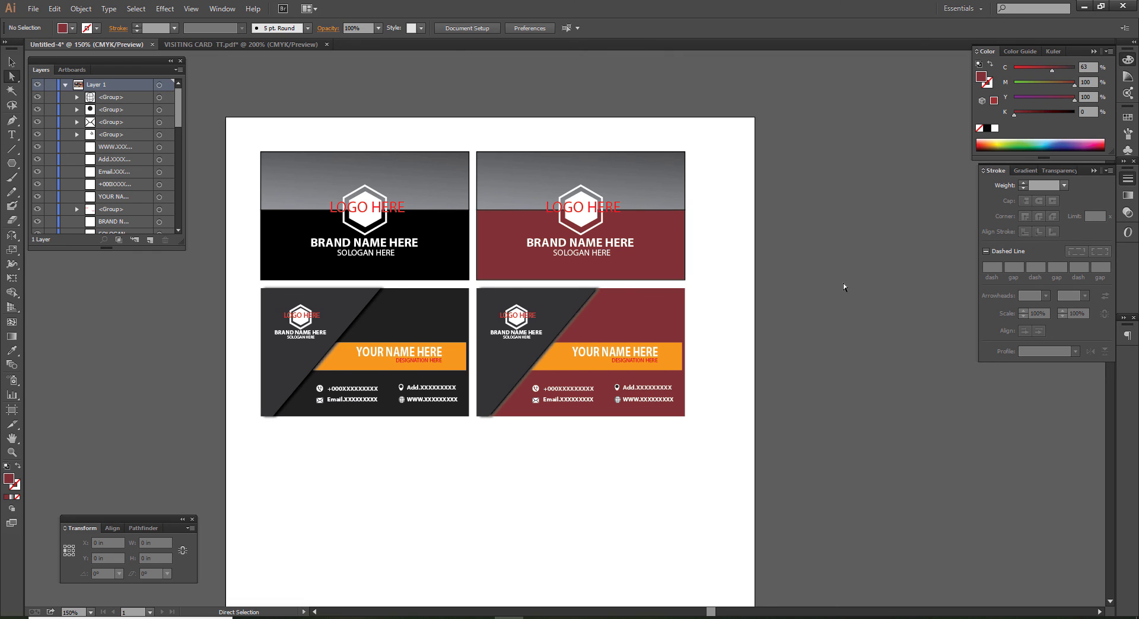
# Recolour the copied back card's orange name stripe to cyan C100 M0 Y0 K0
pyautogui.click(676, 359)
pyautogui.moveTo(1045, 82); pyautogui.dragTo(1099, 84)
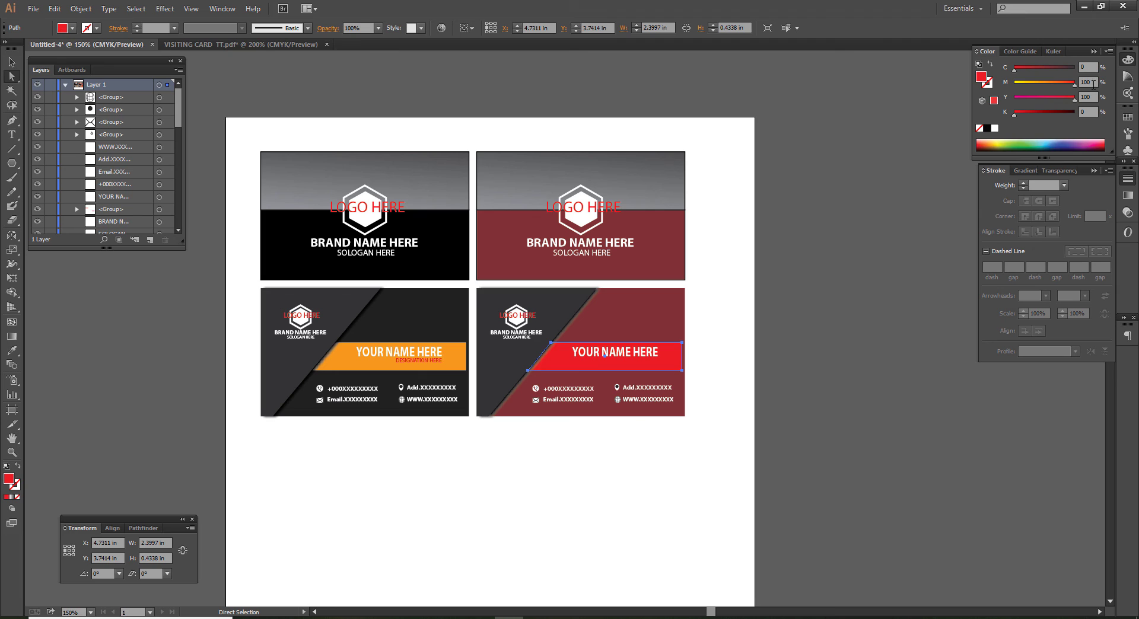
pyautogui.click(1037, 68)
pyautogui.click(1015, 83)
pyautogui.moveTo(1044, 67); pyautogui.dragTo(1075, 67)
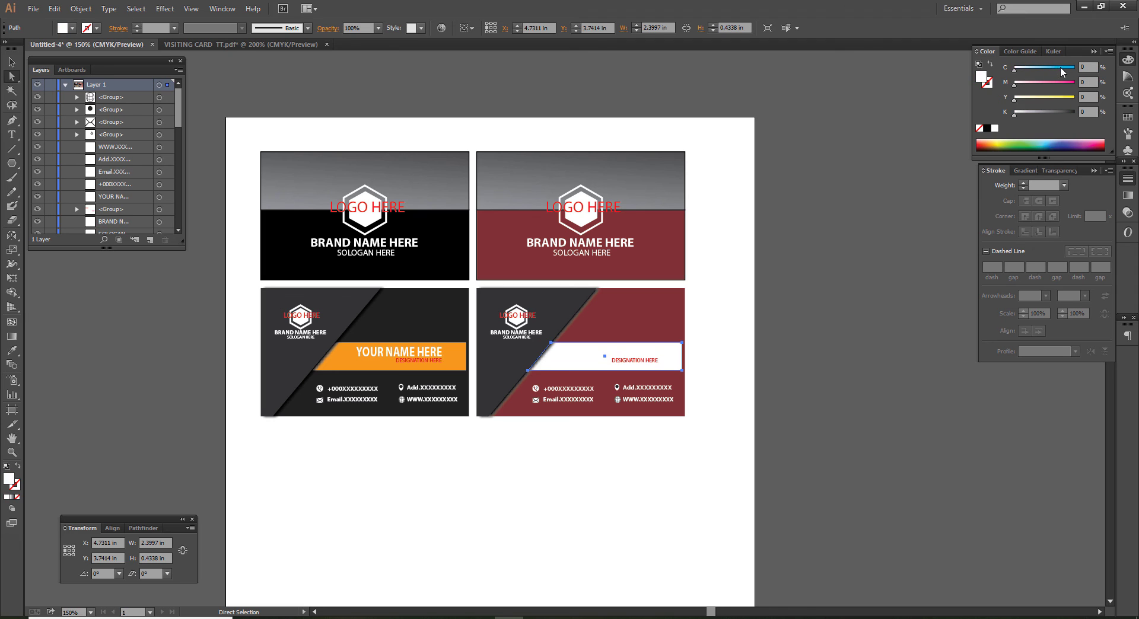
pyautogui.click(827, 262)
pyautogui.press('v')
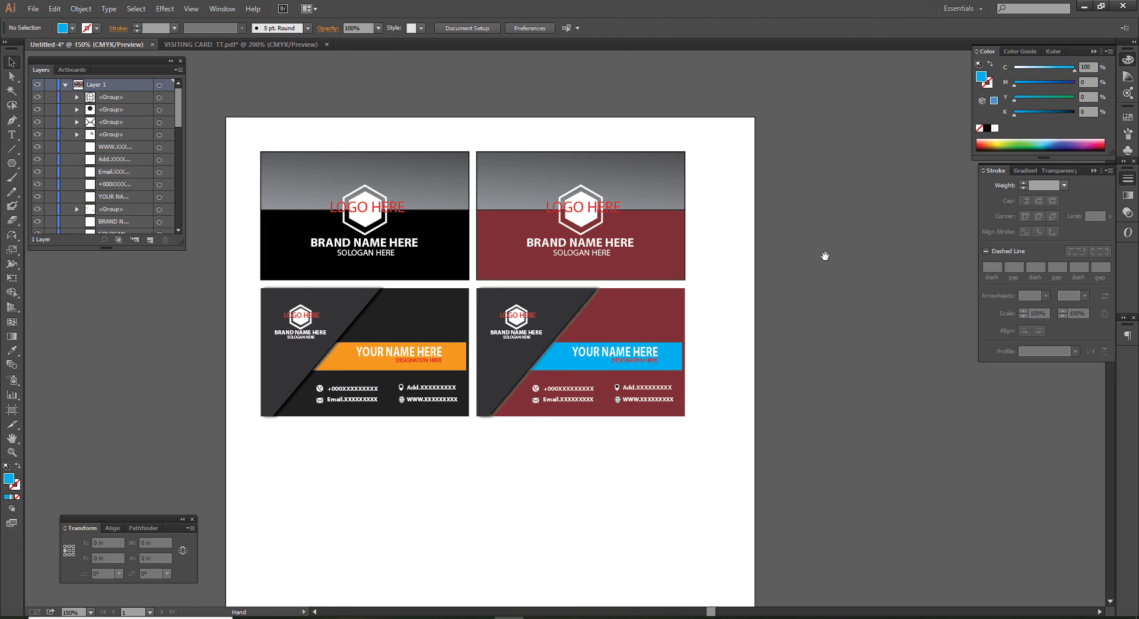
pyautogui.moveTo(828, 261)
pyautogui.mouseDown()
pyautogui.moveTo(838, 259)
pyautogui.moveTo(798, 254)
pyautogui.mouseUp()
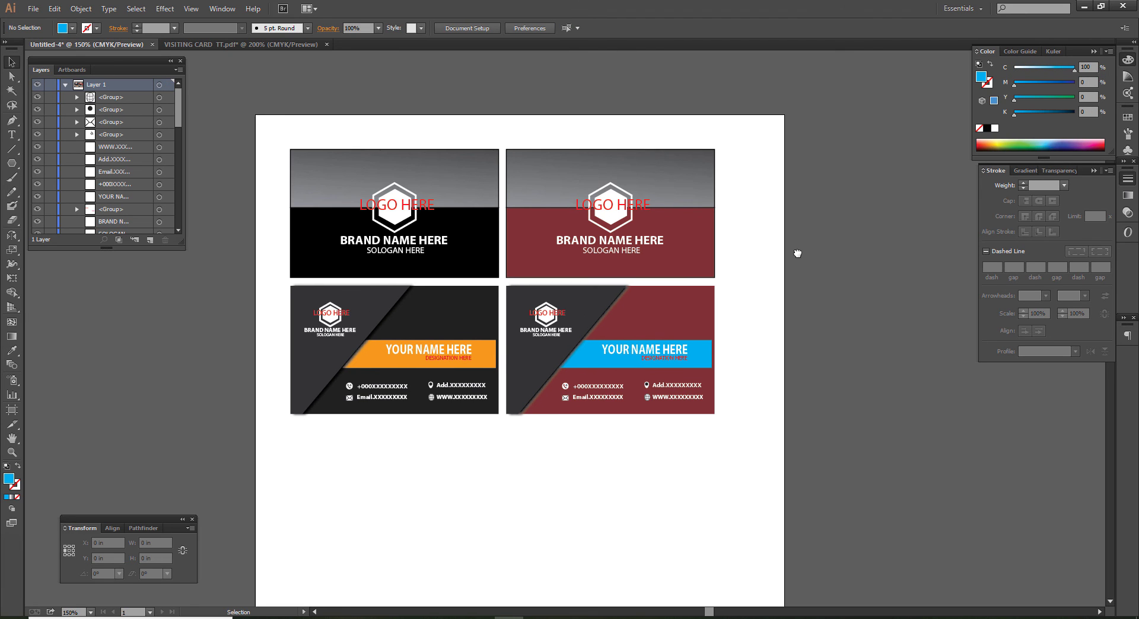